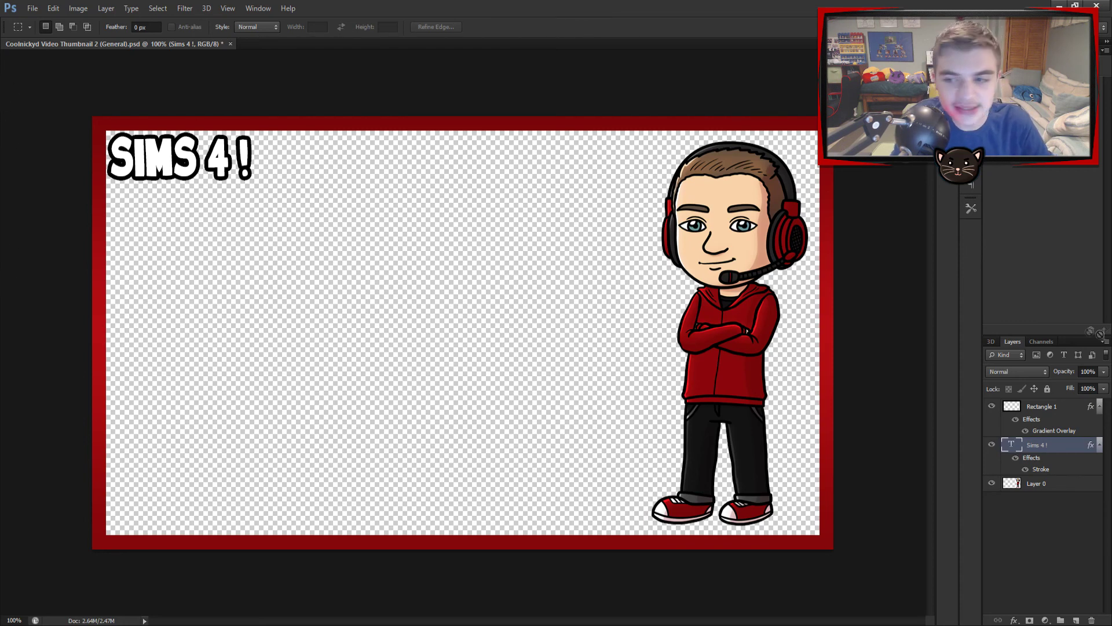
click(1069, 410)
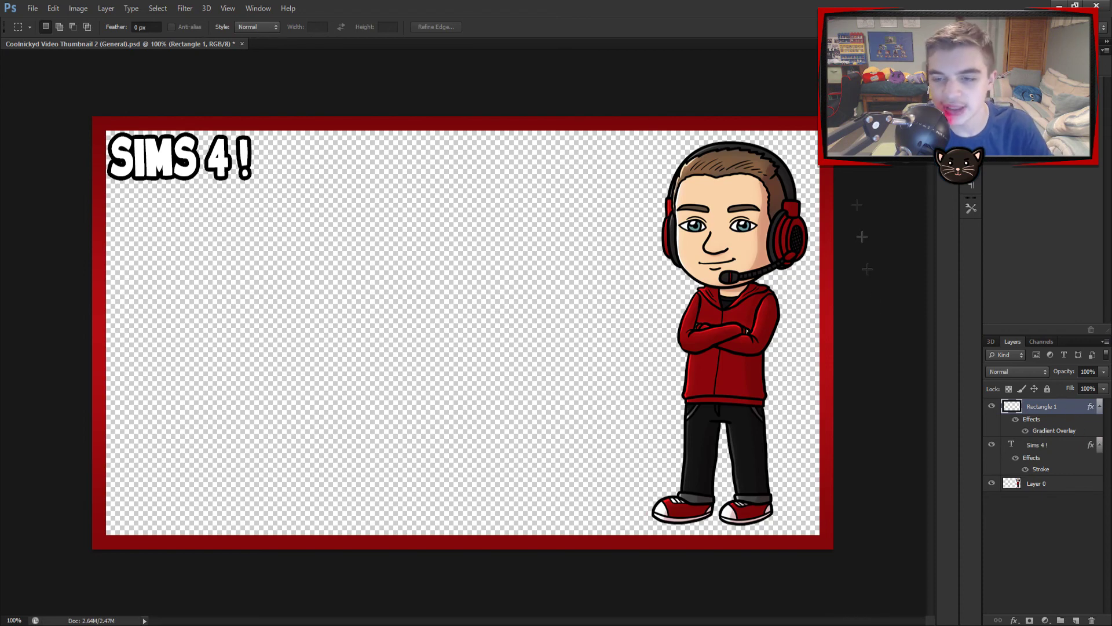
click(1070, 486)
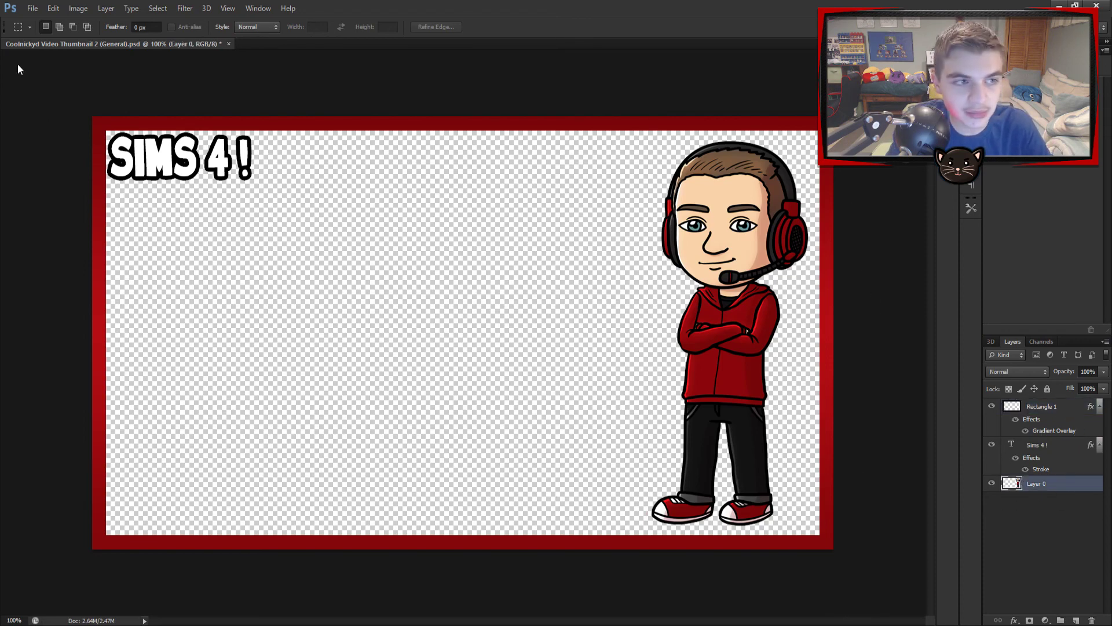
key(v)
mouse_move(827, 248)
mouse_down()
mouse_move(561, 230)
mouse_move(811, 255)
mouse_up()
- Extend the thumbnail's title text to read "Sims 4 7 Toddler Chalenge!"
click(1072, 449)
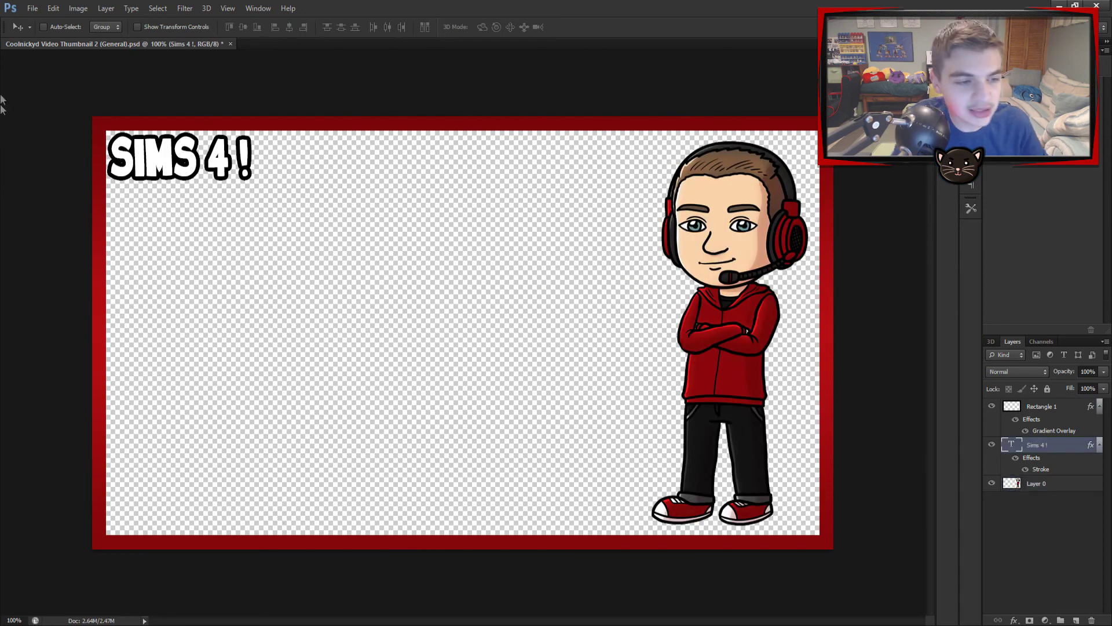
key(t)
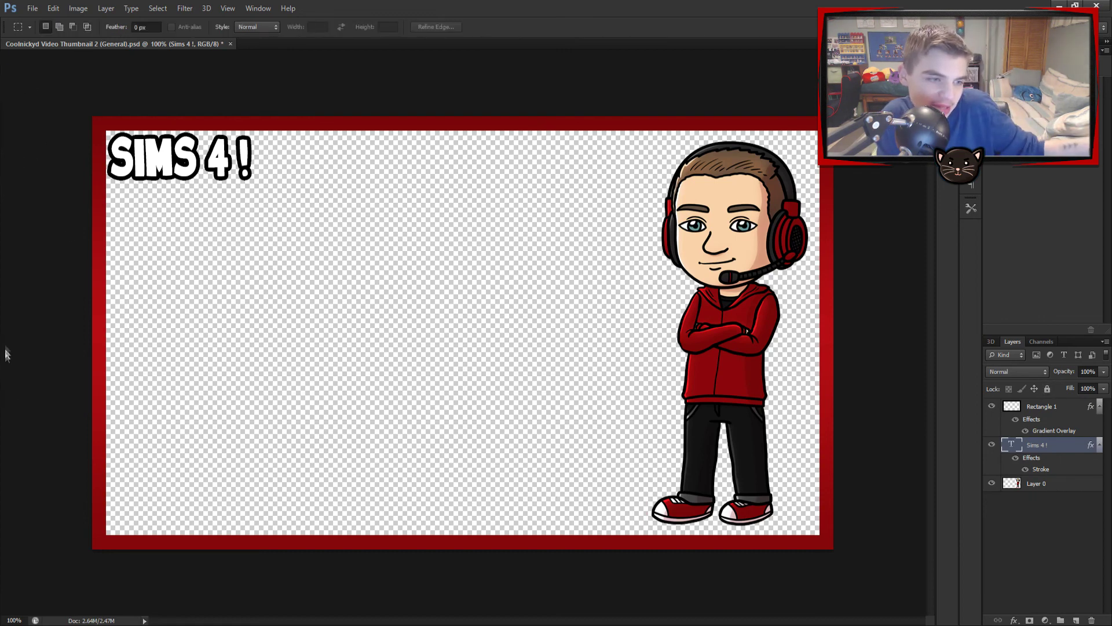
click(248, 167)
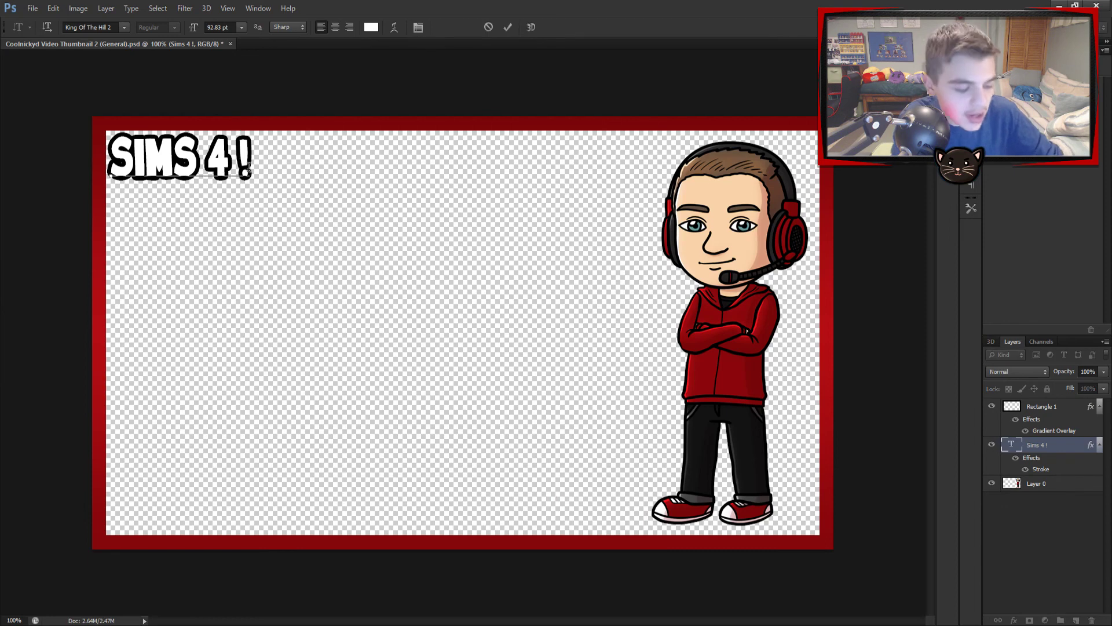
text(7)
text( Toddle)
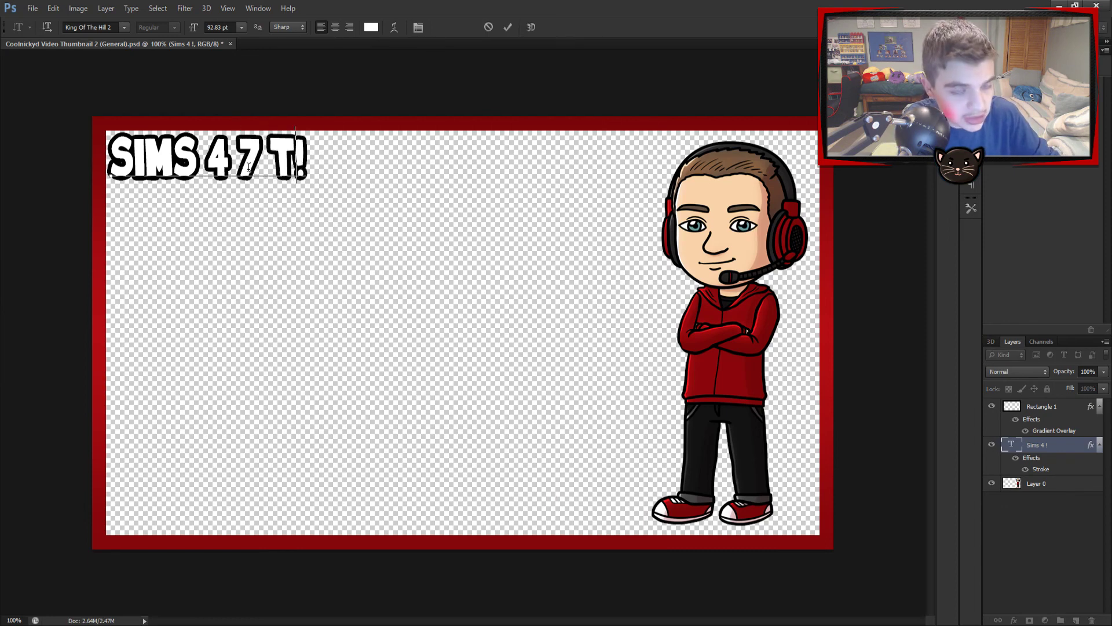
text(R CHALENGE)
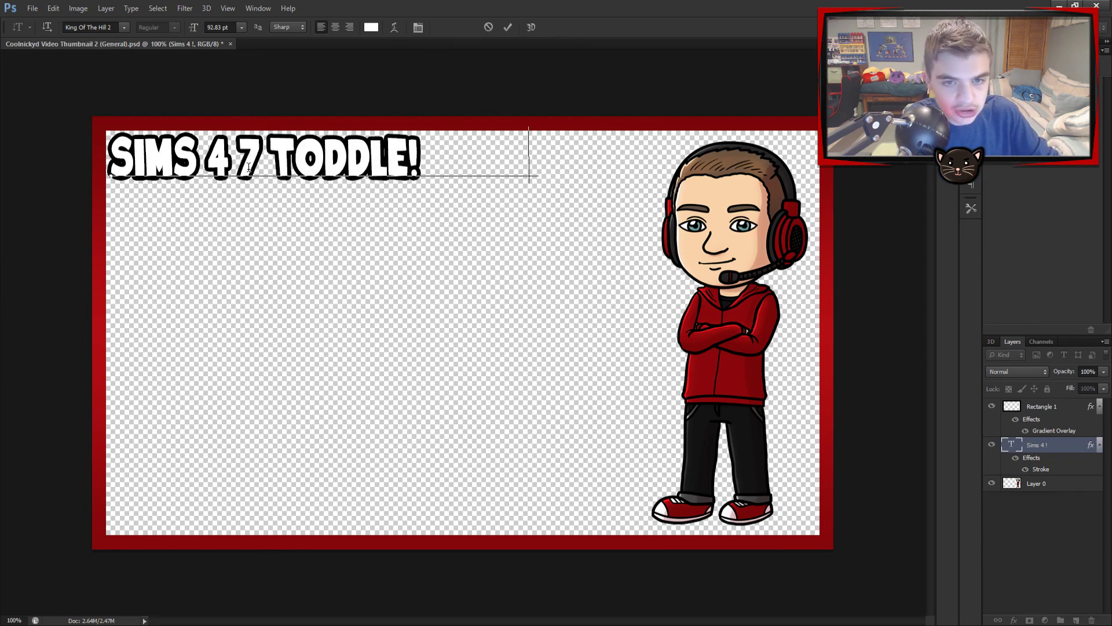
click(15, 63)
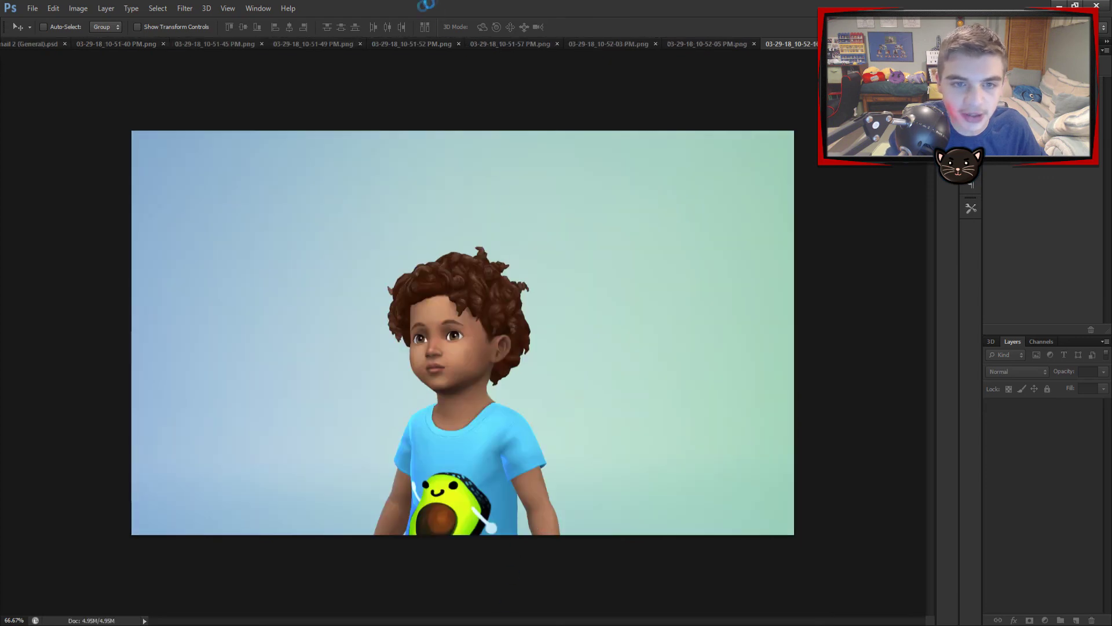
- In 03-29-18_10-51-40 PM.png, select the backdrop around the woman with the Magic Wand, convert the Background to a normal layer and delete the selected area
click(117, 44)
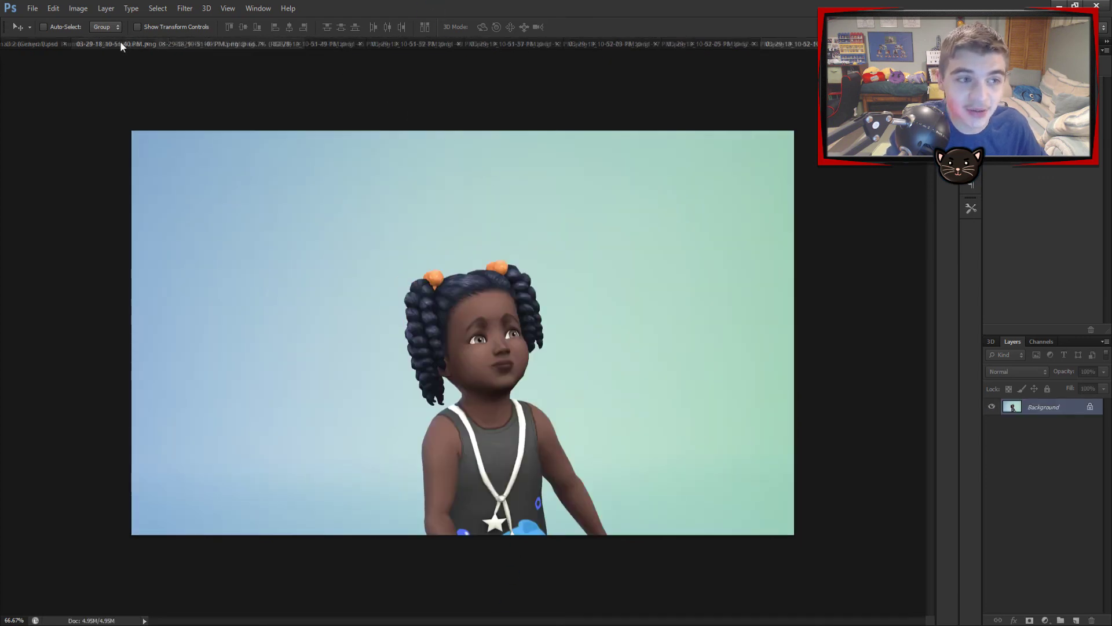
key(w)
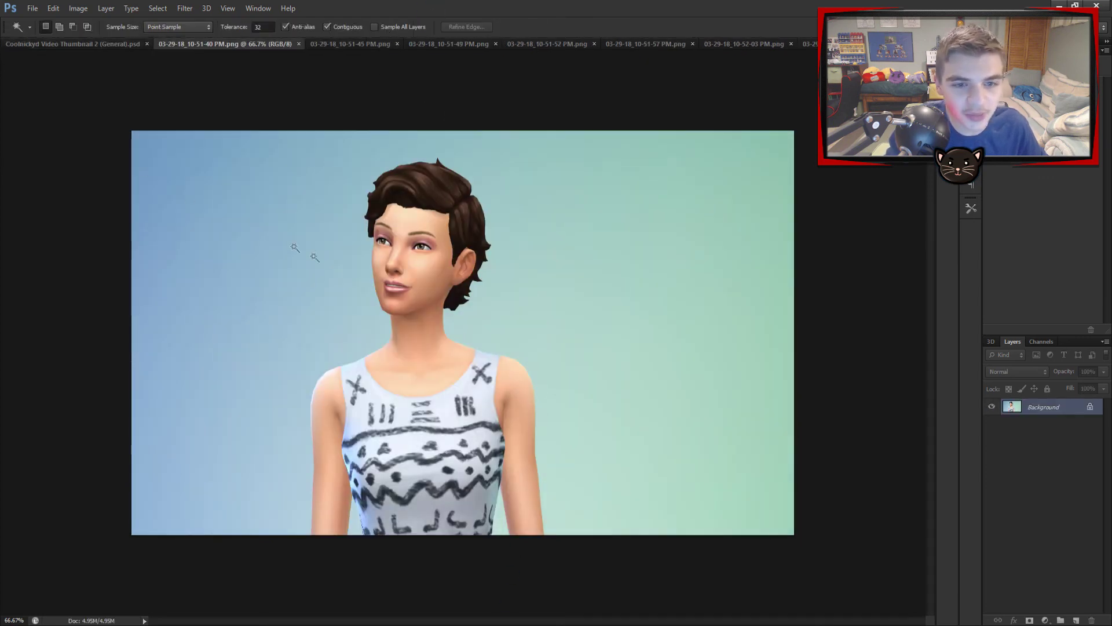
click(328, 284)
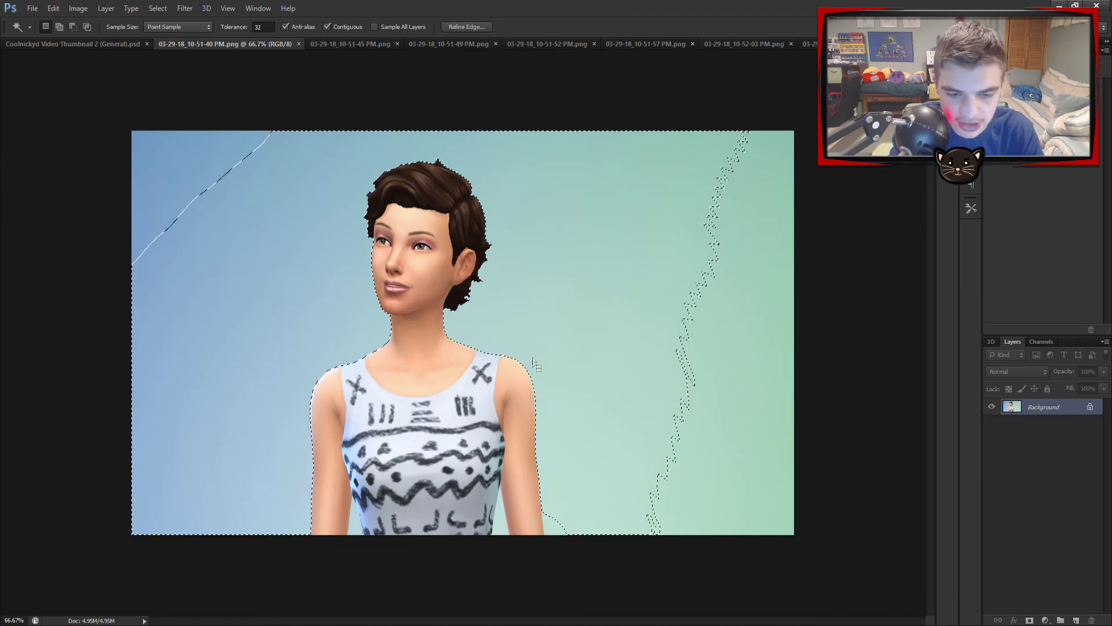
key(i)
key(w)
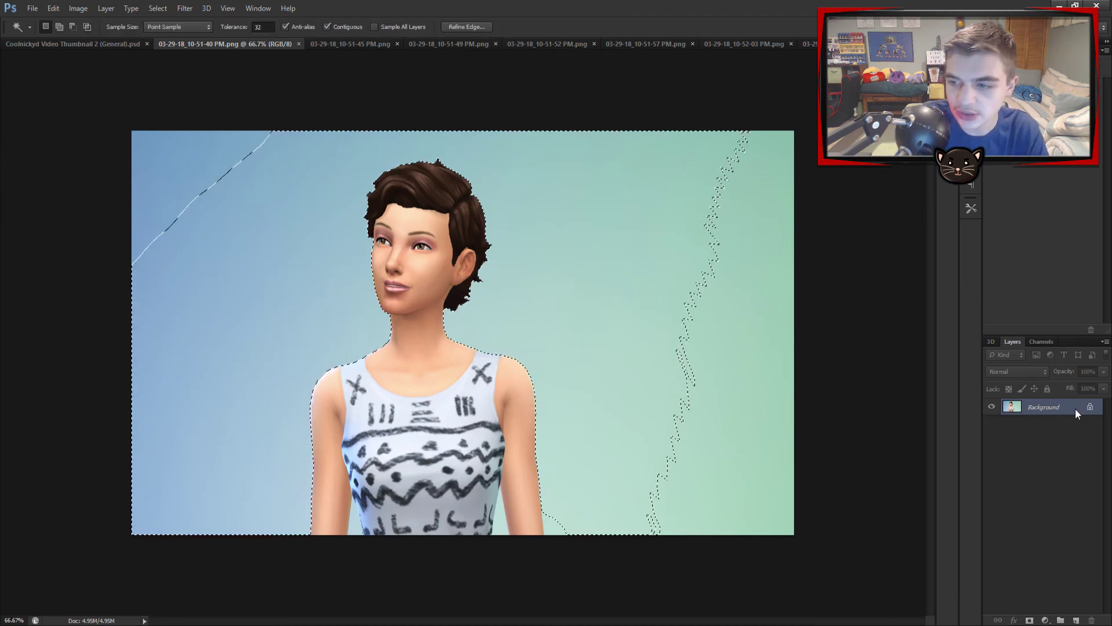
double_click(1045, 409)
click(492, 139)
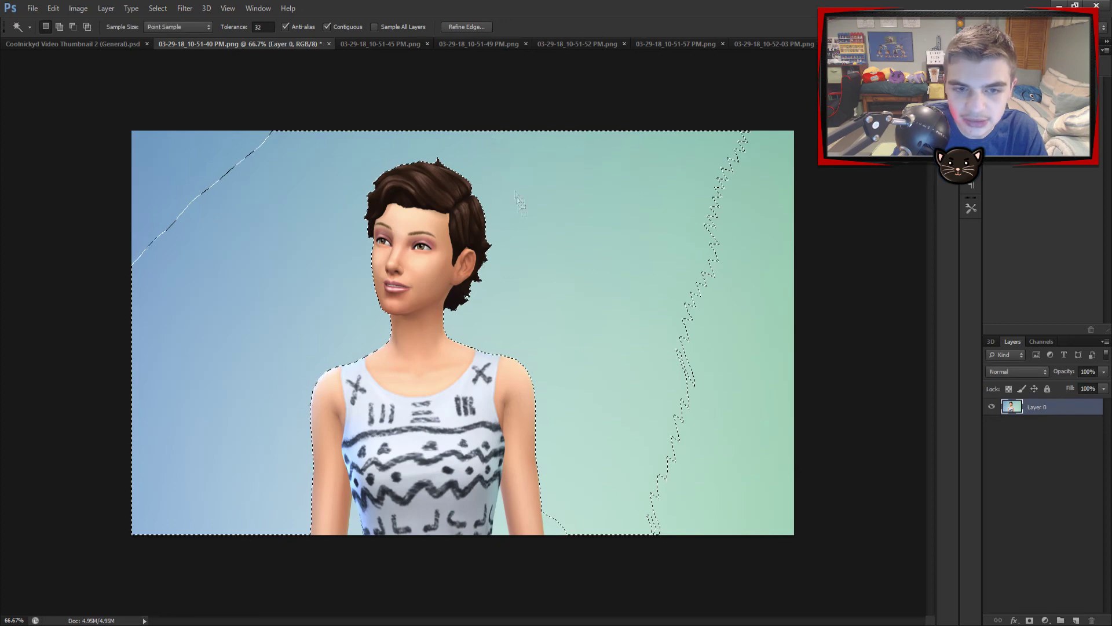
key(Delete)
key(Delete)
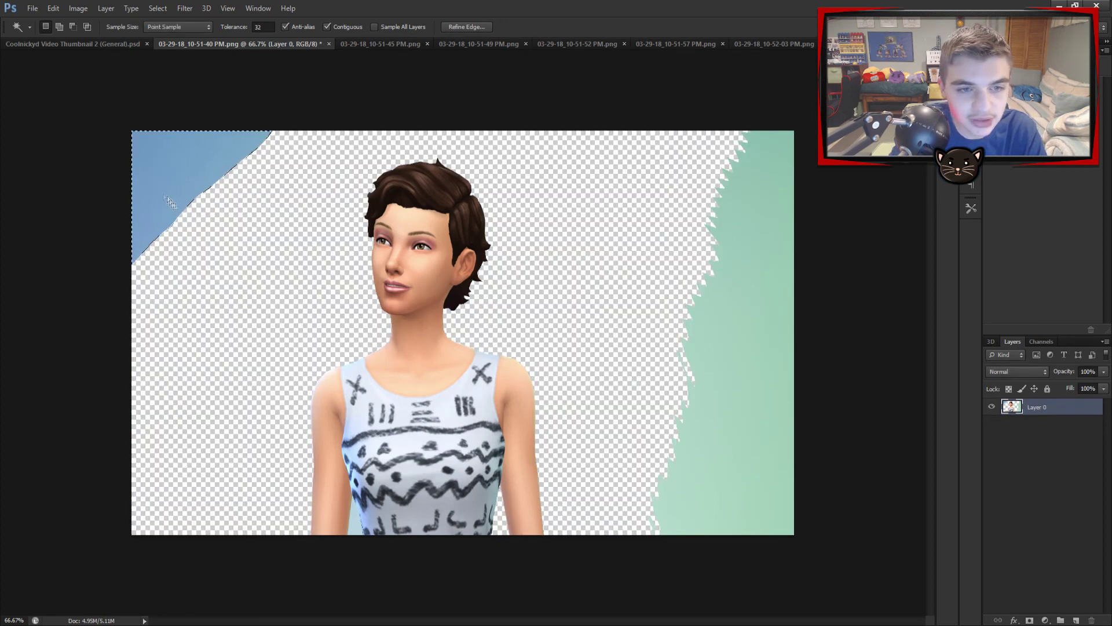
- Cut the woman out with a rectangular marquee around her and paste her into the Coolnickyd Video Thumbnail 2 document
key(m)
click(299, 167)
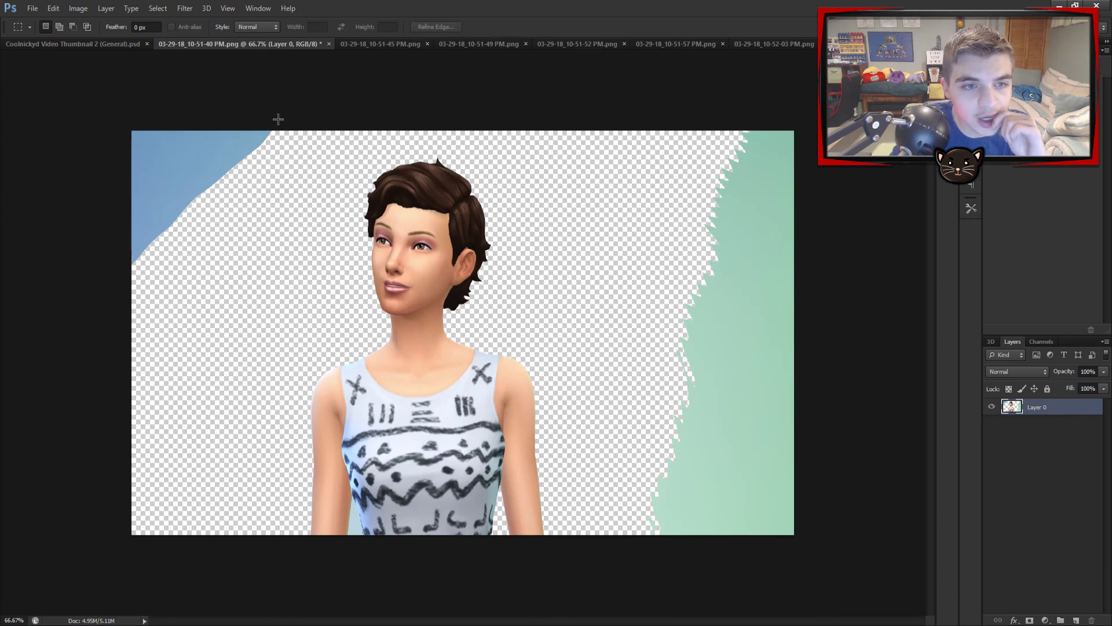
drag(403, 563, 566, 556)
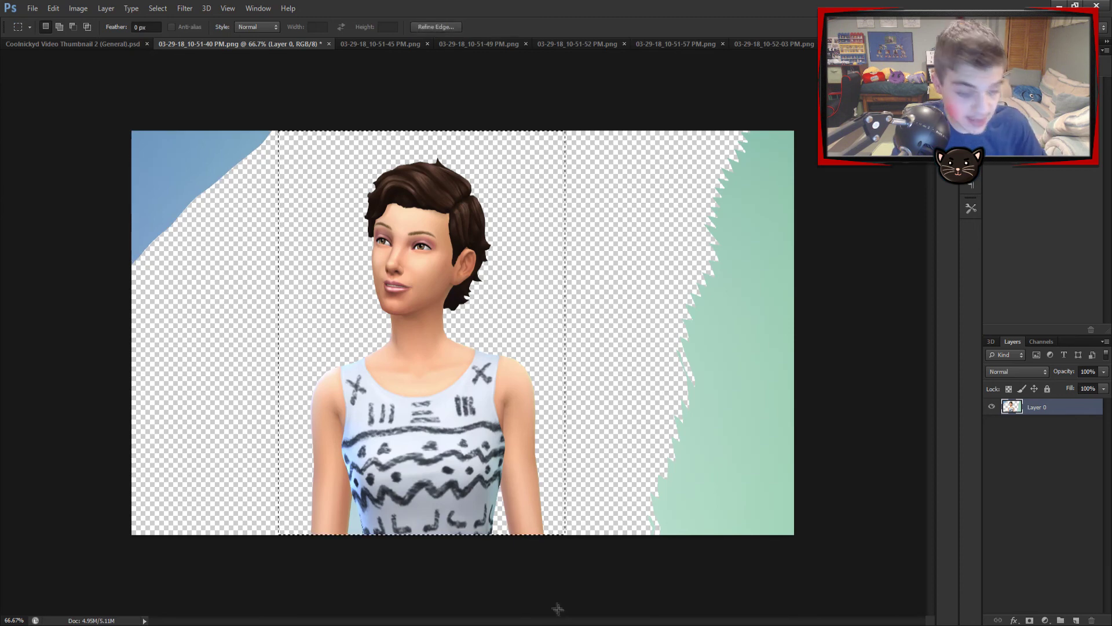
key(ctrl+x)
click(124, 44)
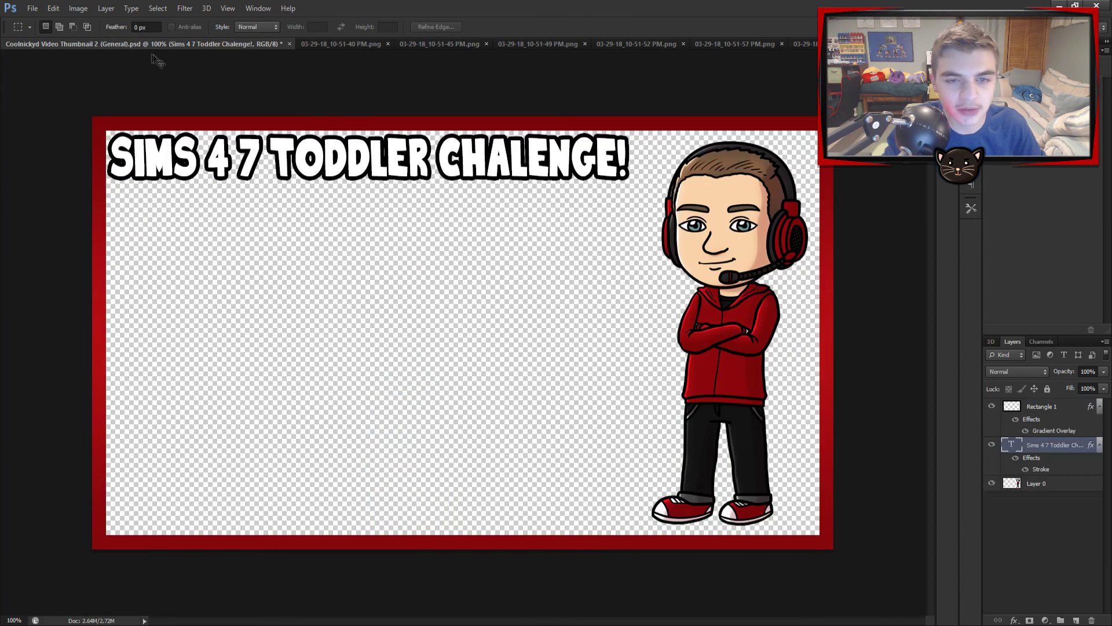
key(ctrl+v)
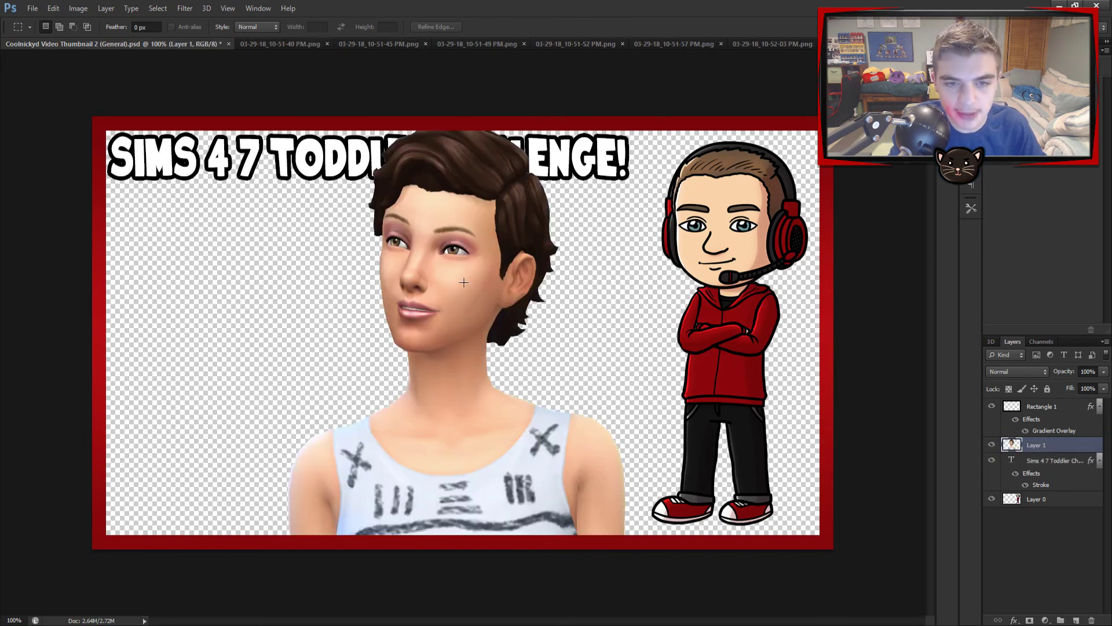
- Scale the pasted woman to about 66.5% width and 64.4% height and place her in the middle of the thumbnail, below the title
key(ctrl+t)
drag(638, 117, 526, 323)
drag(431, 342, 444, 217)
drag(539, 193, 533, 185)
drag(374, 383, 370, 379)
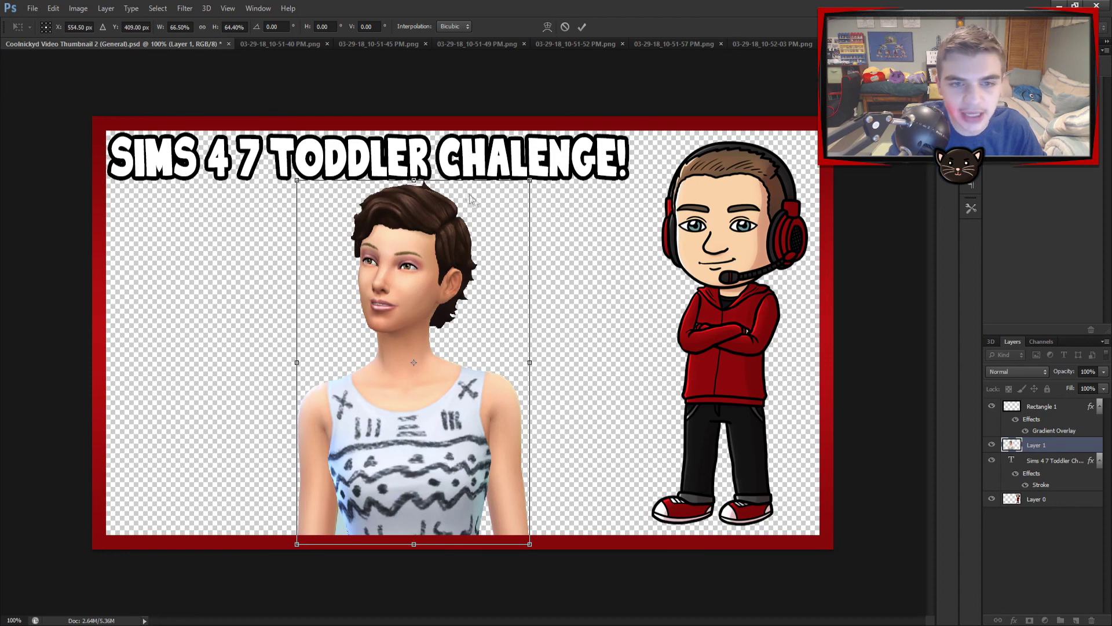
key(Return)
- In 03-29-18_10-51-45 PM.png, unlock the Background layer and delete the backdrop around the toddler with hair buns using a Magic Wand selection
click(289, 46)
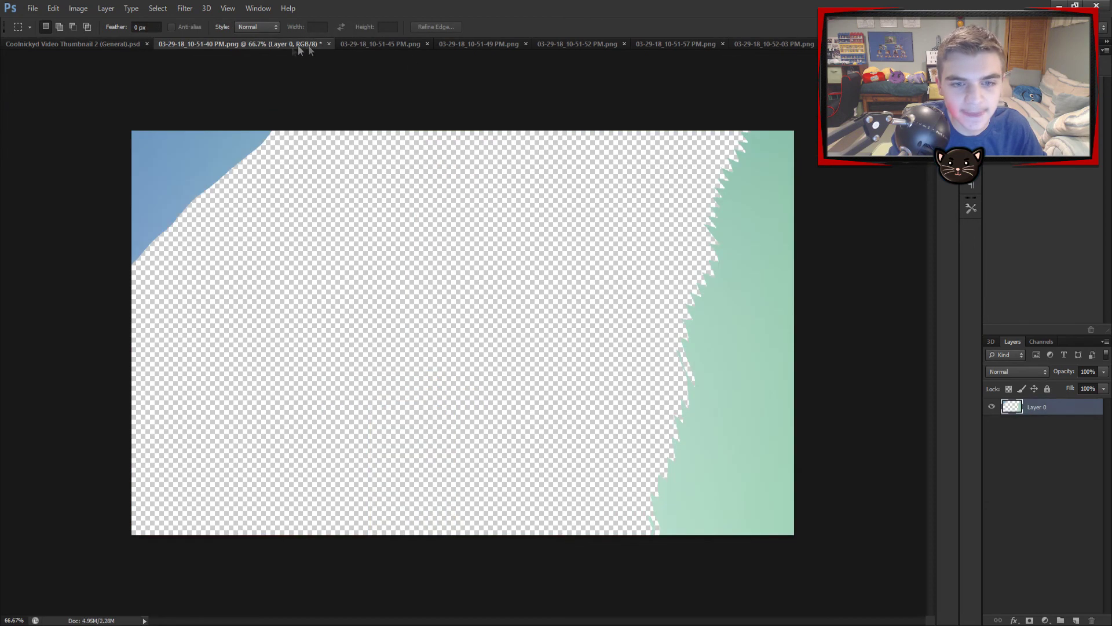
click(386, 47)
key(w)
click(415, 219)
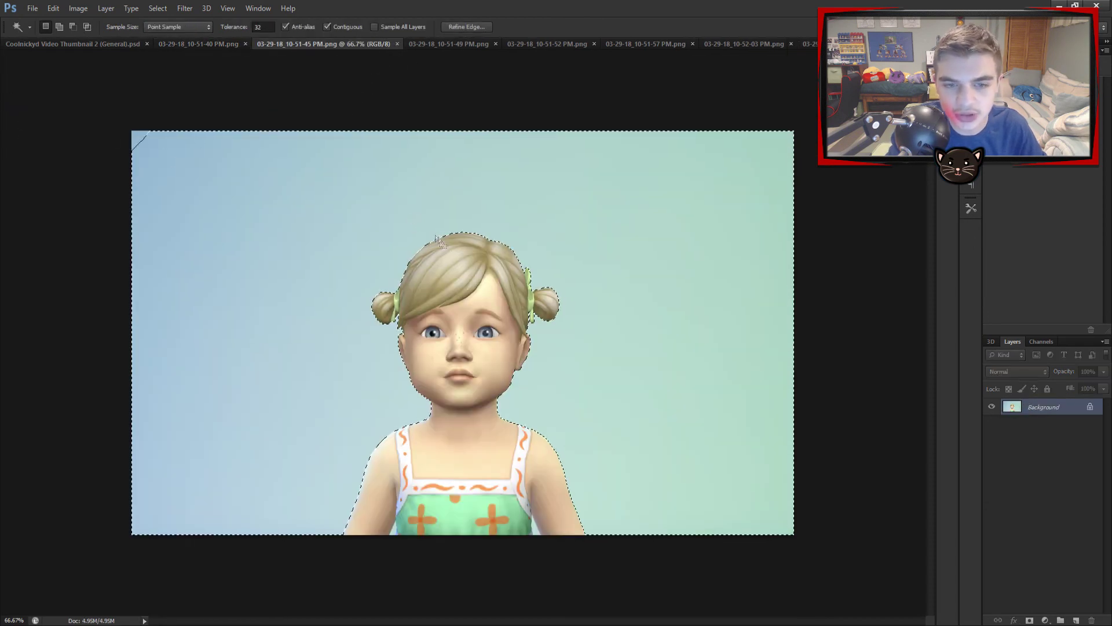
key(i)
key(w)
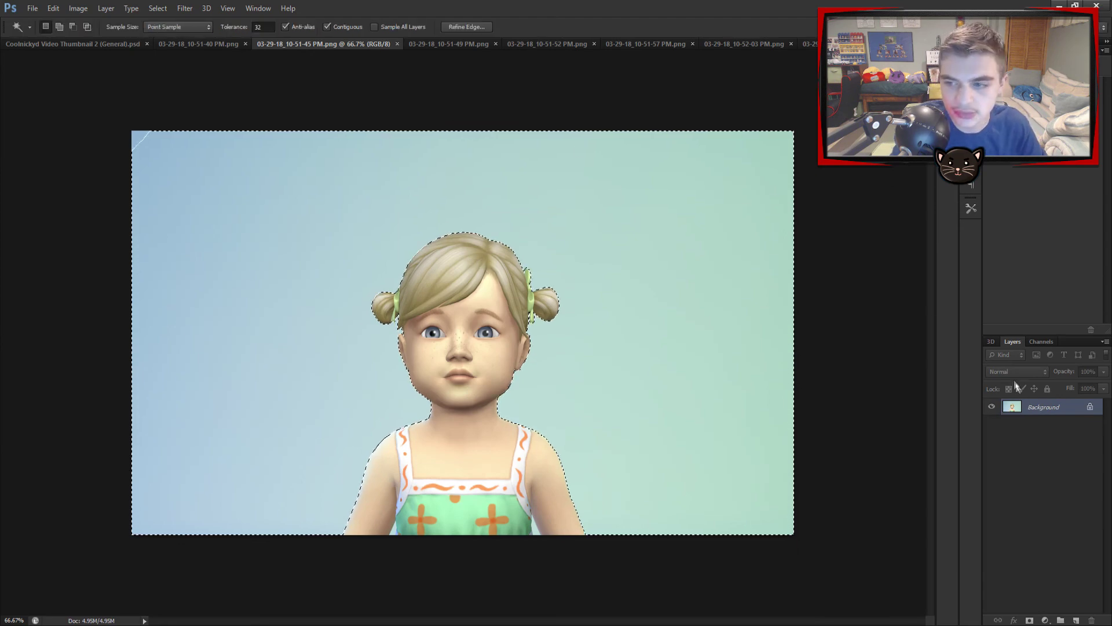
click(498, 141)
key(Delete)
key(ctrl+d)
- Cut the toddler with hair buns out with a rectangular marquee and paste her into the thumbnail document
key(m)
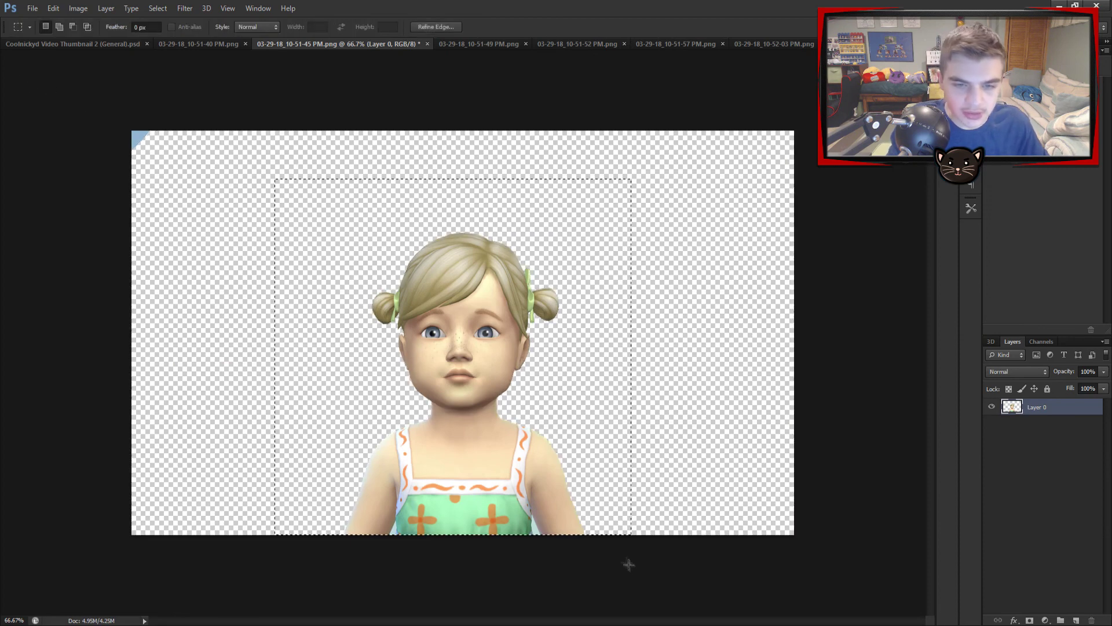
key(ctrl+x)
click(109, 43)
key(ctrl+v)
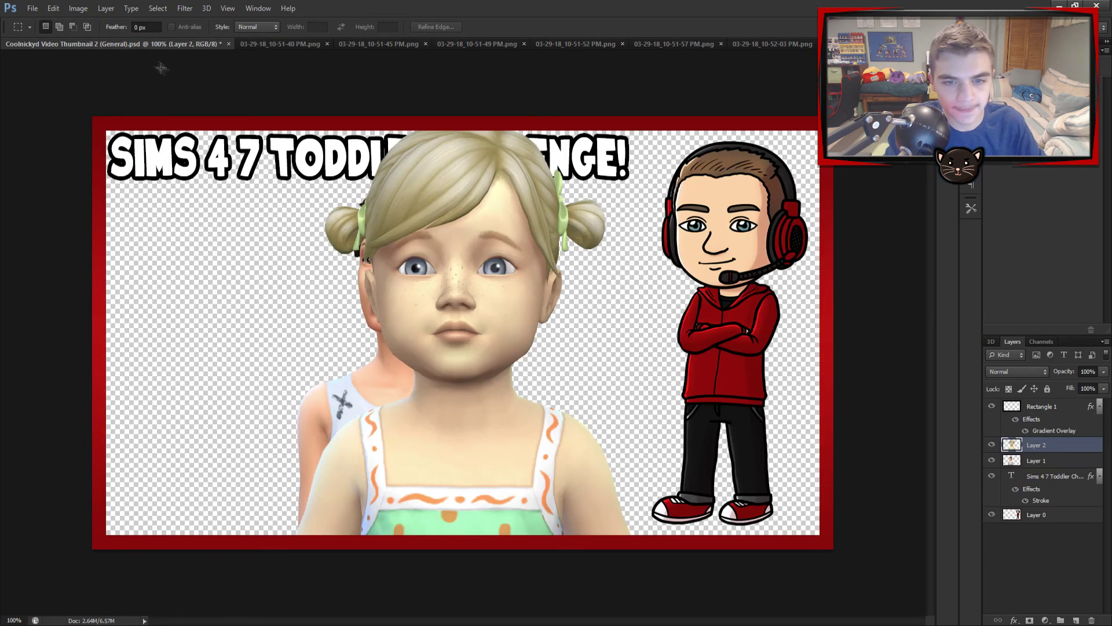
- Scale the toddler with hair buns to about 45% width and 41% height and place her in the thumbnail's lower-left corner
key(ctrl+t)
drag(642, 115, 438, 384)
drag(311, 453, 186, 426)
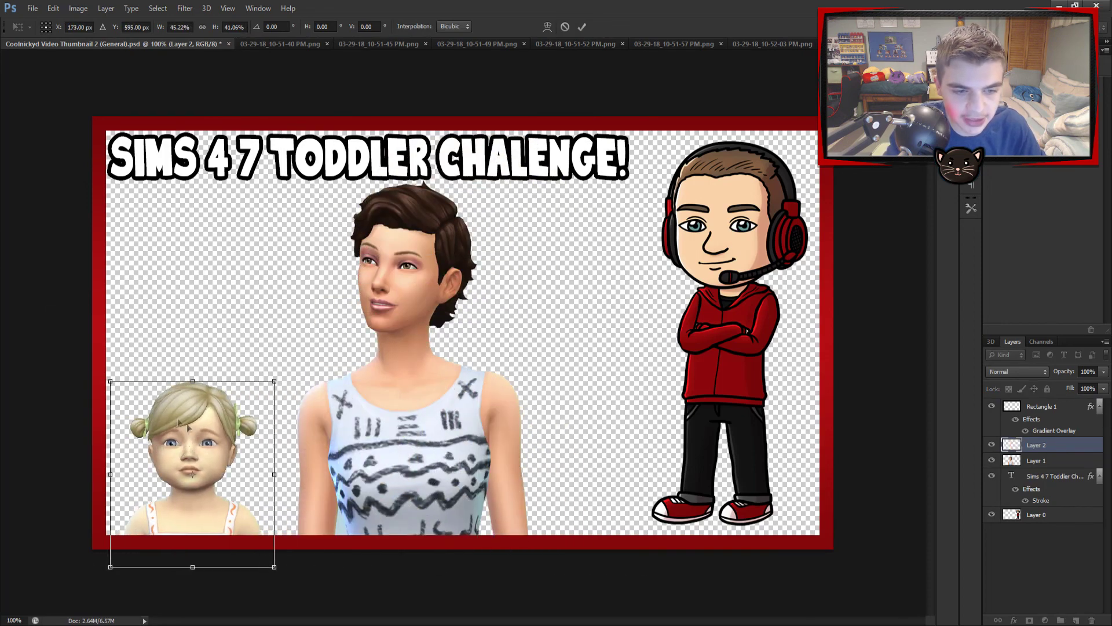
key(Return)
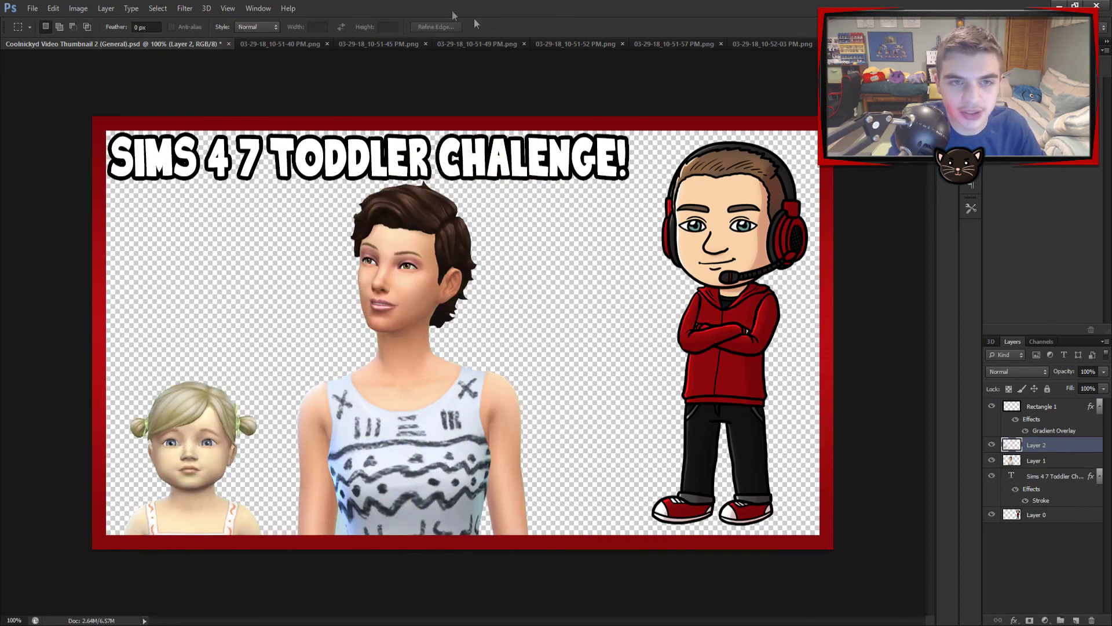
- In 03-29-18_10-51-49 PM.png, unlock the Background layer and delete the backdrop around the orange-hoodie toddler using a Magic Wand selection
click(381, 40)
click(509, 40)
click(13, 120)
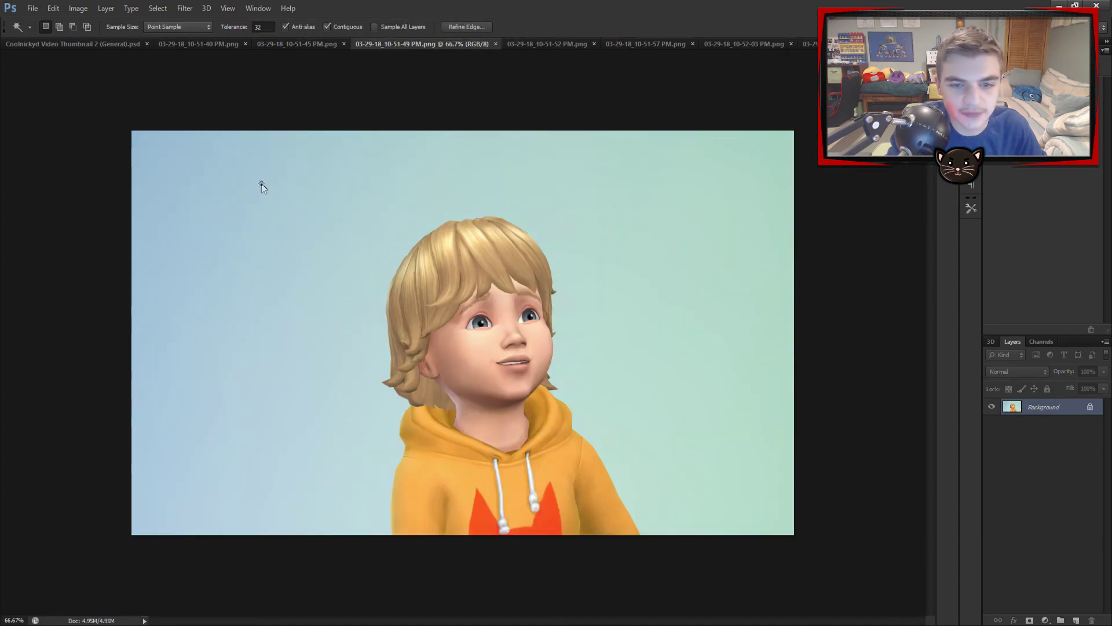
click(262, 186)
key(Delete)
key(w)
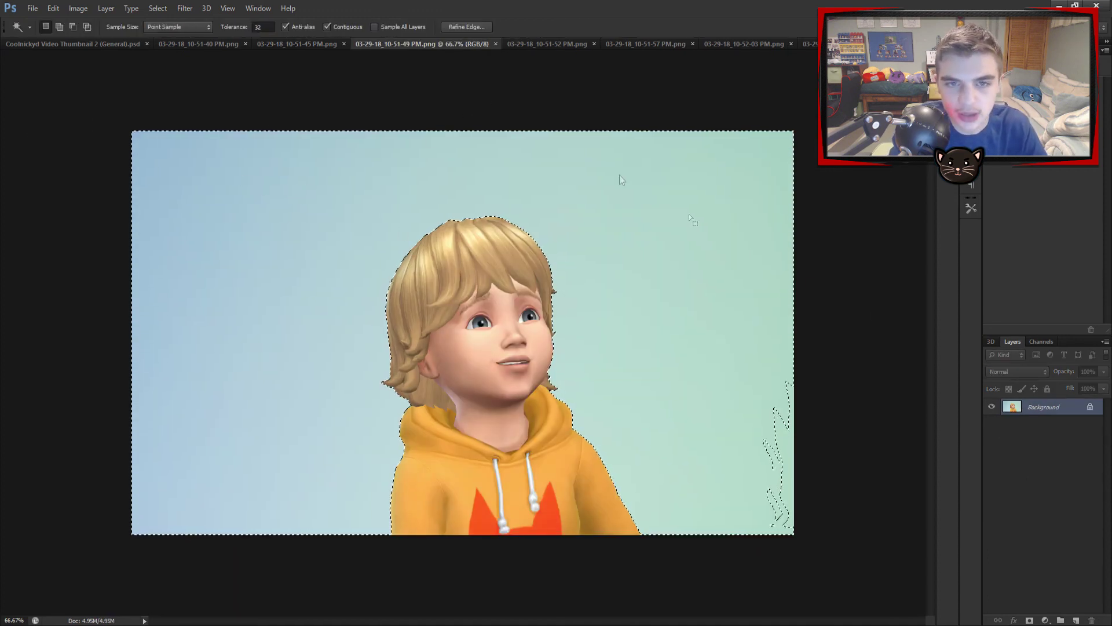
double_click(1020, 409)
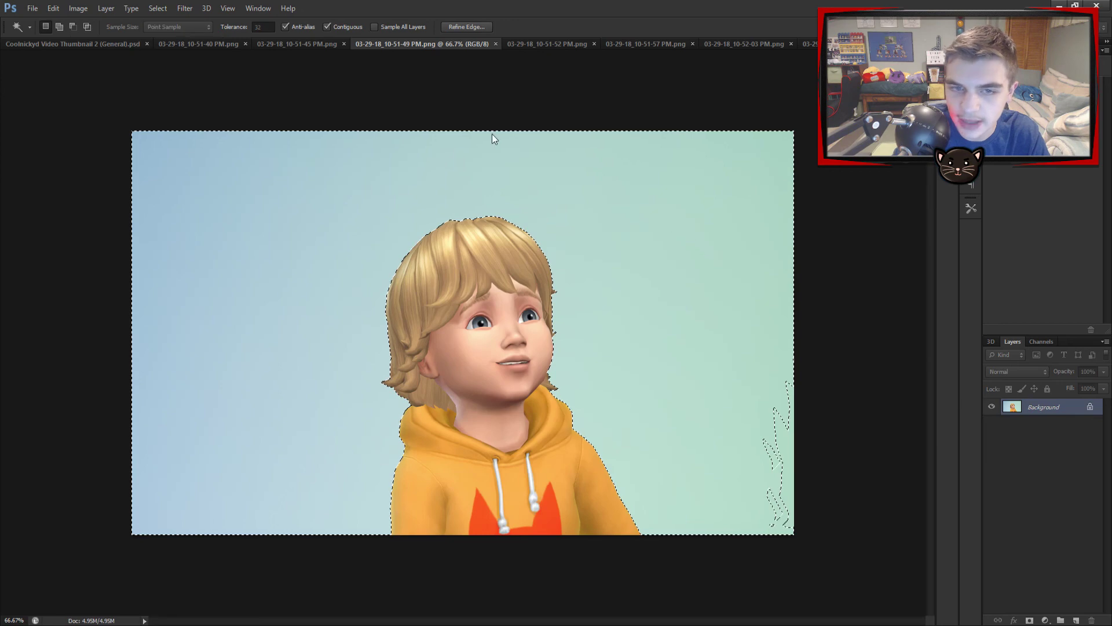
click(491, 136)
key(Delete)
key(ctrl+d)
- Cut the orange-hoodie toddler out with a rectangular marquee and paste the cutout into the thumbnail document
key(m)
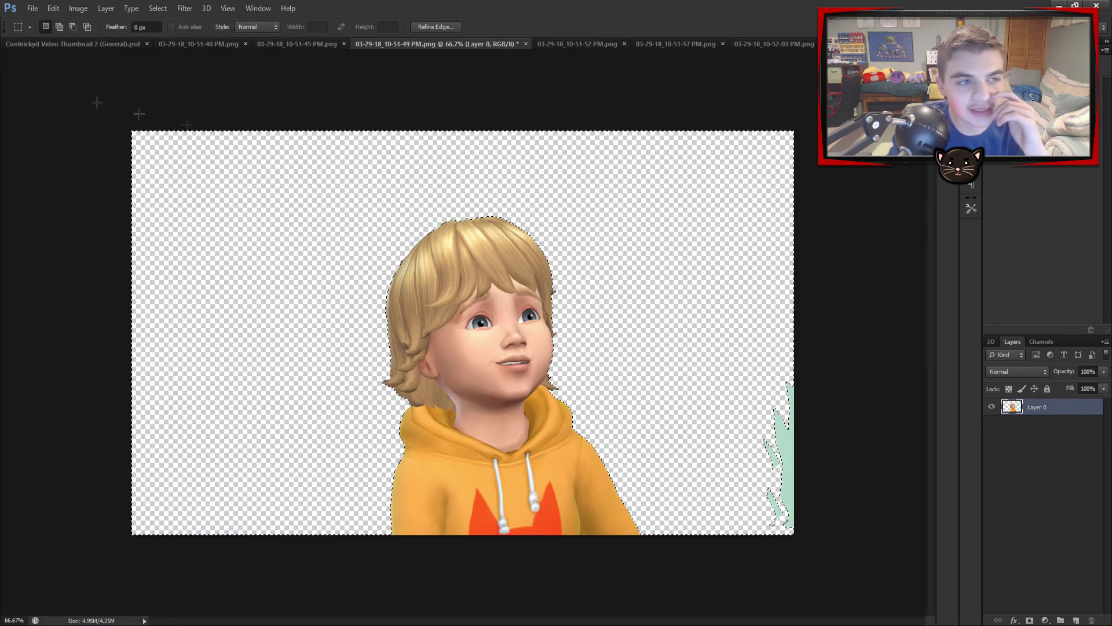
drag(446, 280, 650, 533)
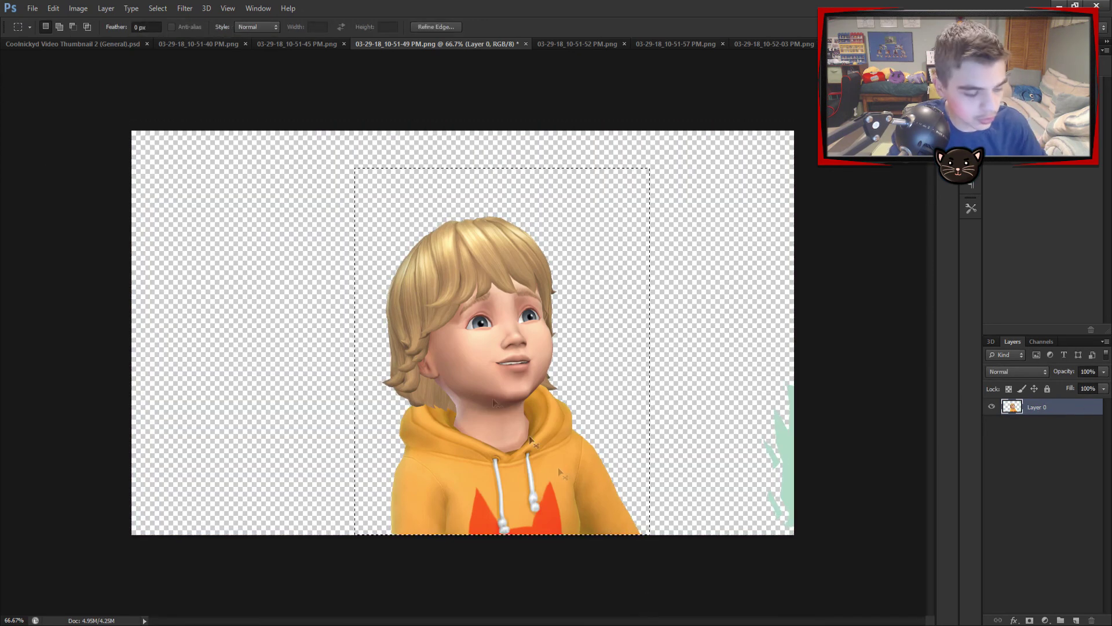
key(ctrl+x)
click(112, 46)
key(ctrl+v)
- Scale the orange-hoodie toddler to about 41% and place the cutout beside the first toddler along the thumbnail's bottom edge
key(ctrl+t)
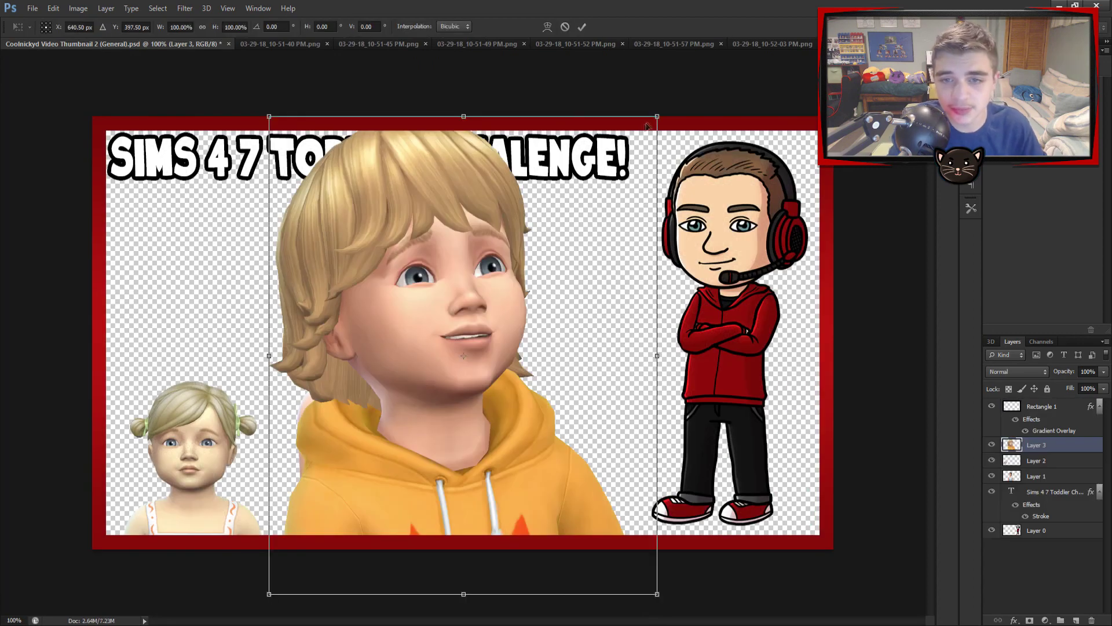
drag(658, 117, 423, 382)
drag(357, 456, 346, 449)
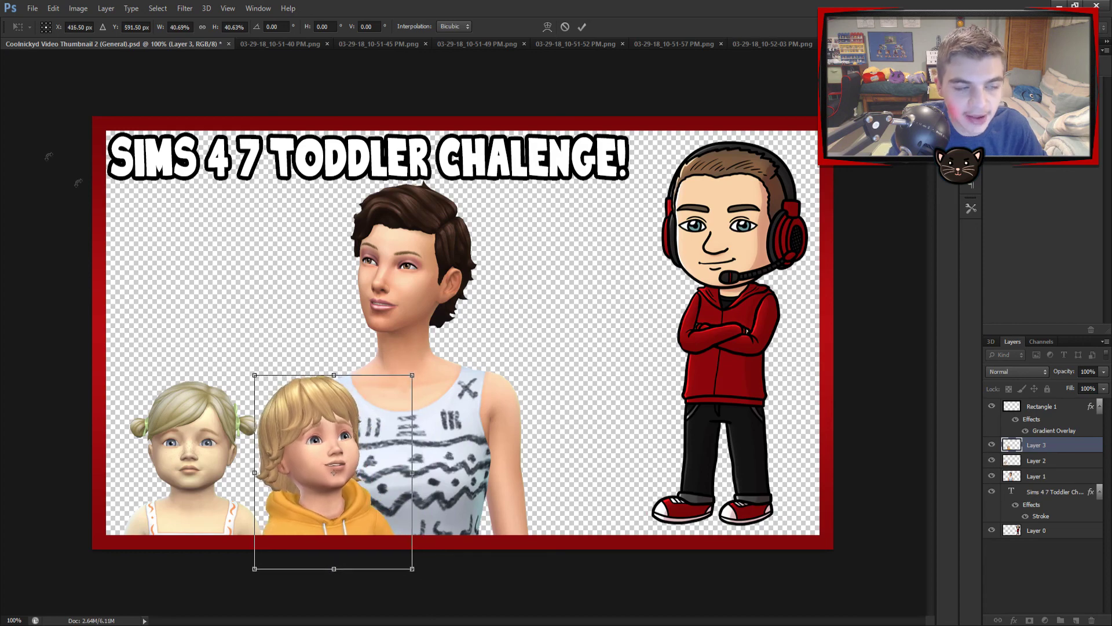
key(Return)
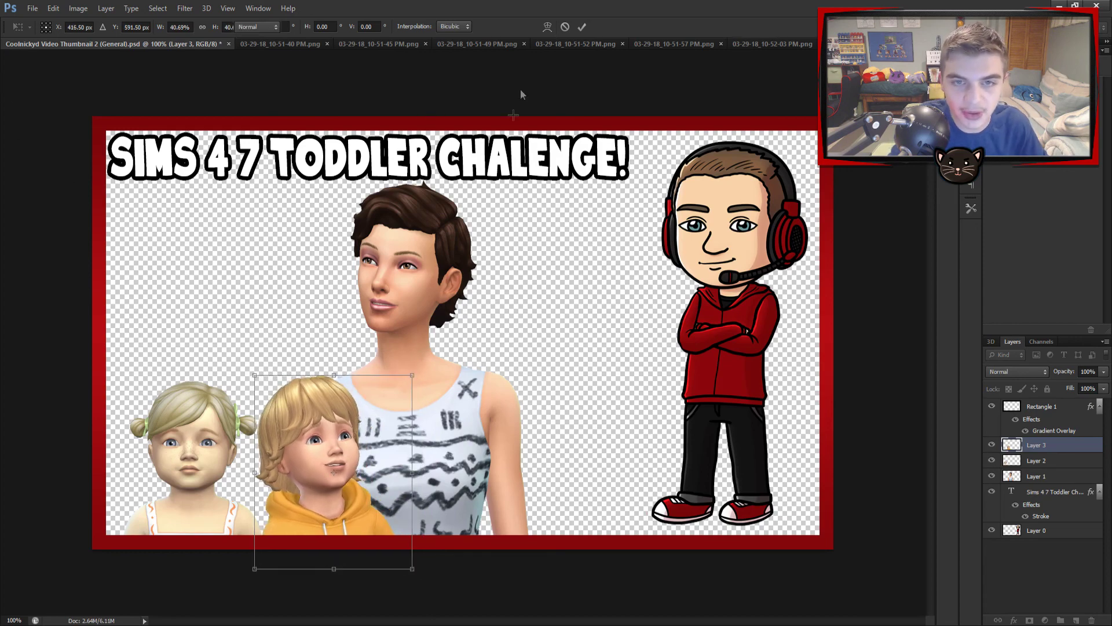
- In 03-29-18_10-51-52 PM.png, unlock the Background layer and delete the backdrop around the red-haired toddler using a Magic Wand selection
click(586, 44)
key(w)
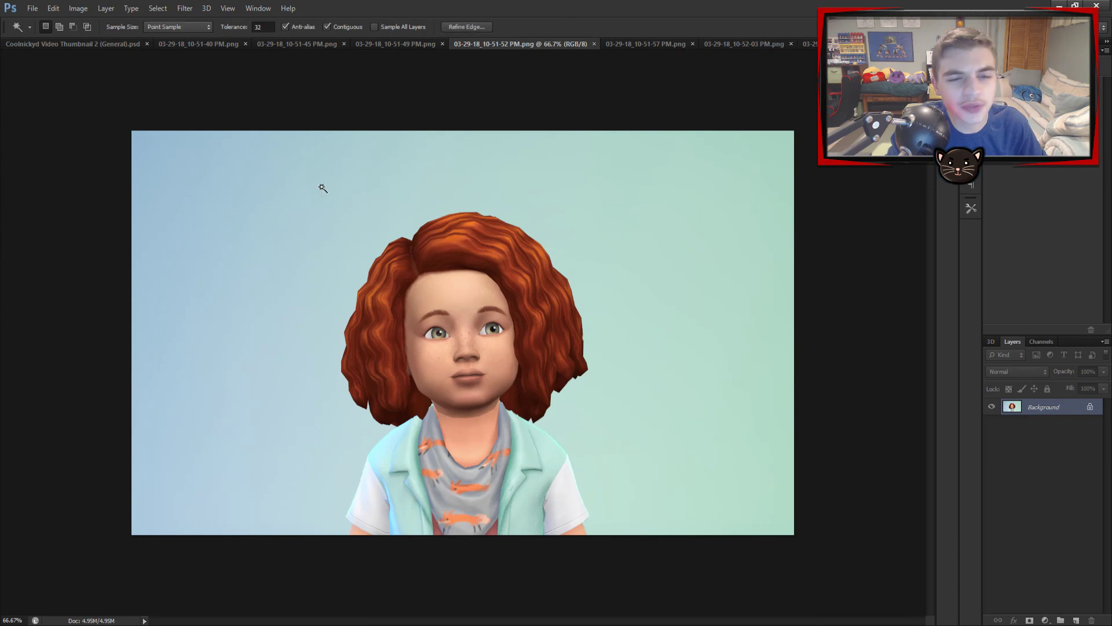
click(323, 188)
key(i)
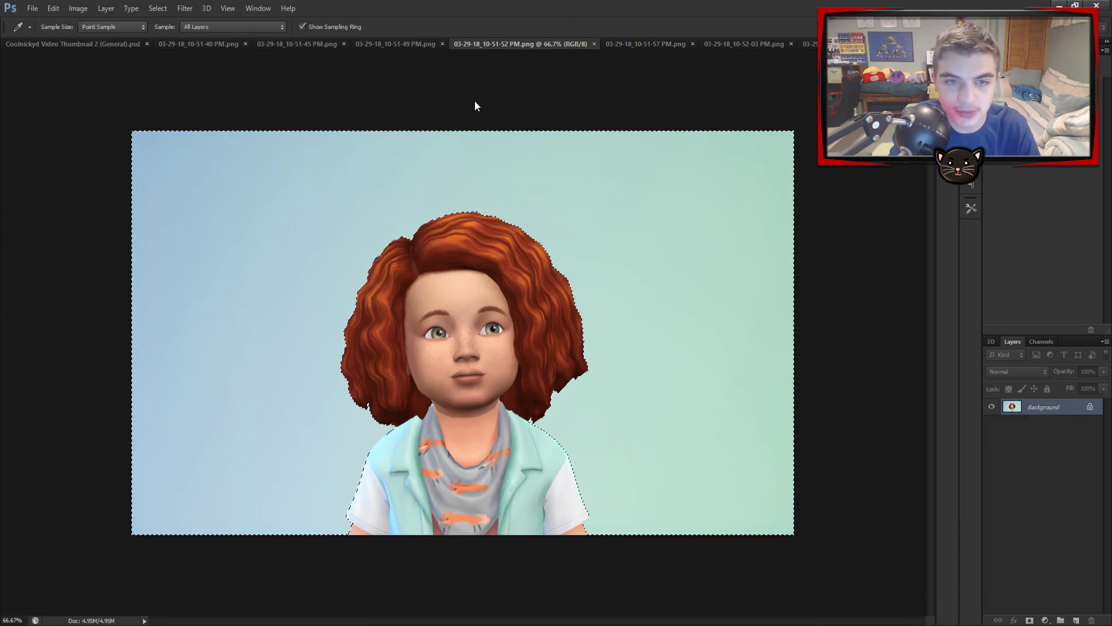
key(w)
double_click(1009, 413)
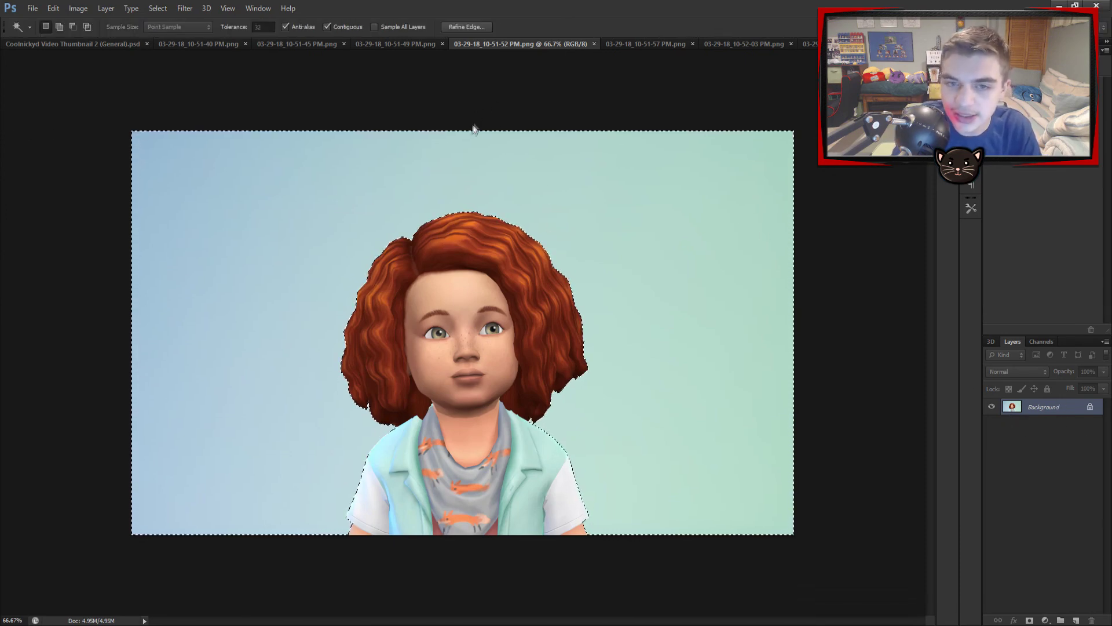
click(481, 143)
key(Delete)
- Cut the red-haired toddler out with a rectangular marquee and paste the cutout into the thumbnail document
key(m)
key(ctrl+d)
drag(291, 123, 629, 621)
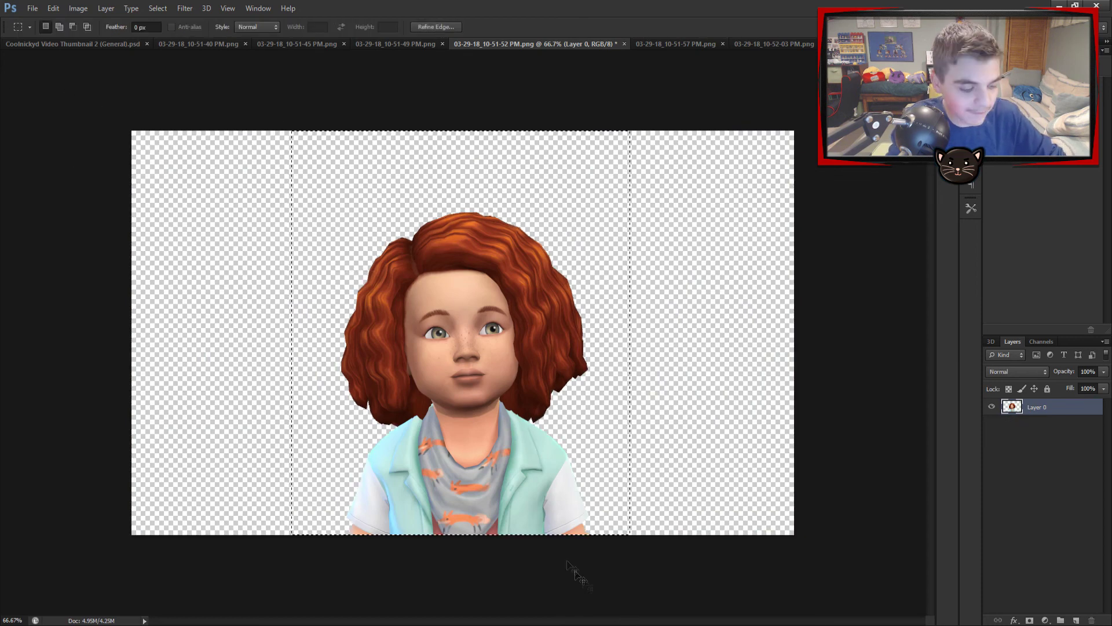
key(ctrl+x)
click(112, 46)
key(ctrl+v)
- Scale the red-haired toddler to about 41% width and 40% height and place the cutout beside the orange-hoodie toddler along the bottom edge
key(ctrl+t)
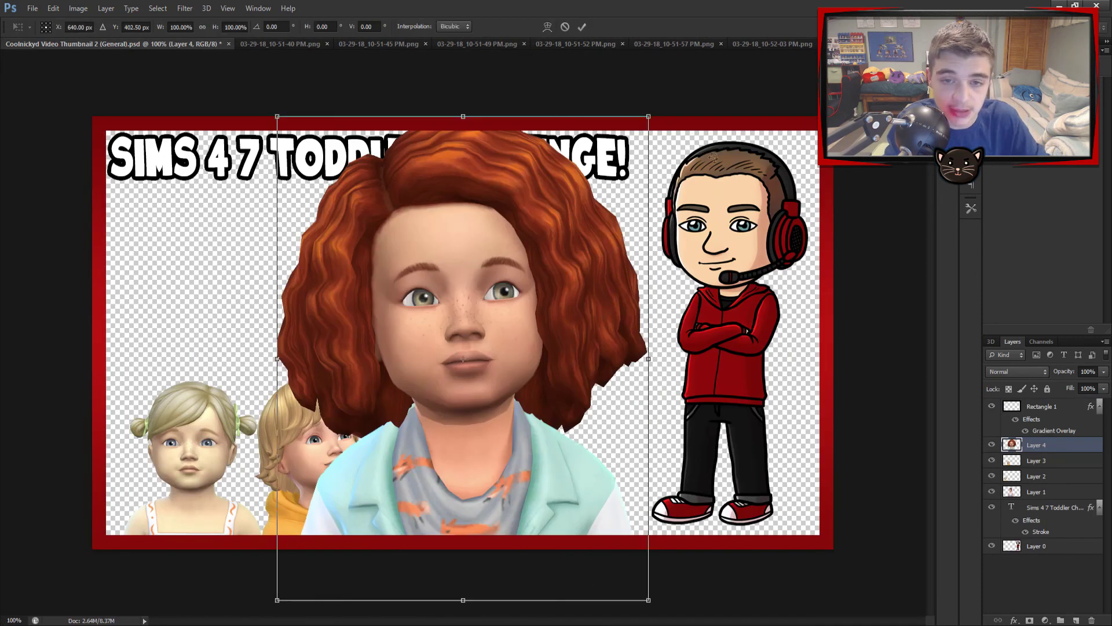
drag(649, 117, 451, 382)
drag(366, 430, 439, 418)
drag(553, 363, 529, 386)
drag(483, 439, 474, 420)
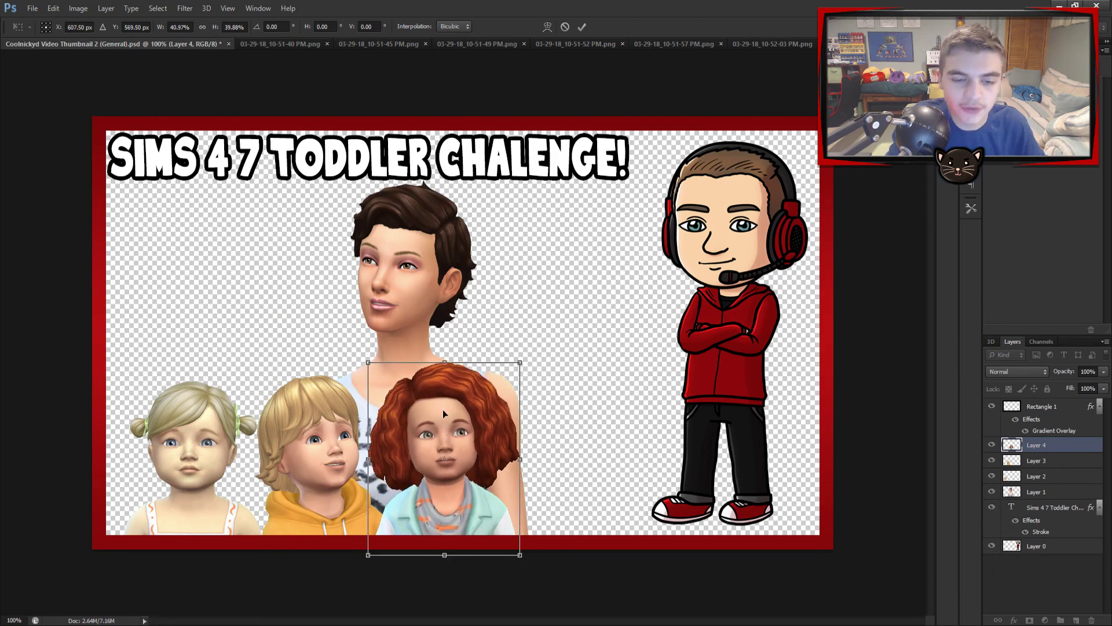
key(Return)
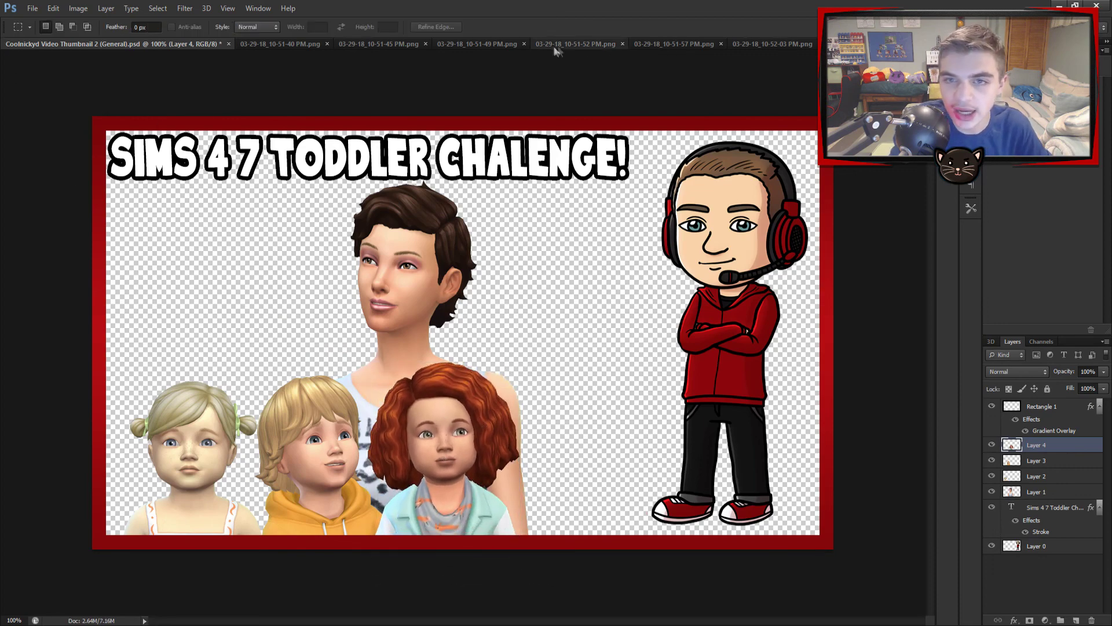
- In 03-29-18_10-51-57 PM.png, unlock the Background layer and delete the backdrop around the red-shirt toddler using a Magic Wand selection
click(616, 47)
click(666, 44)
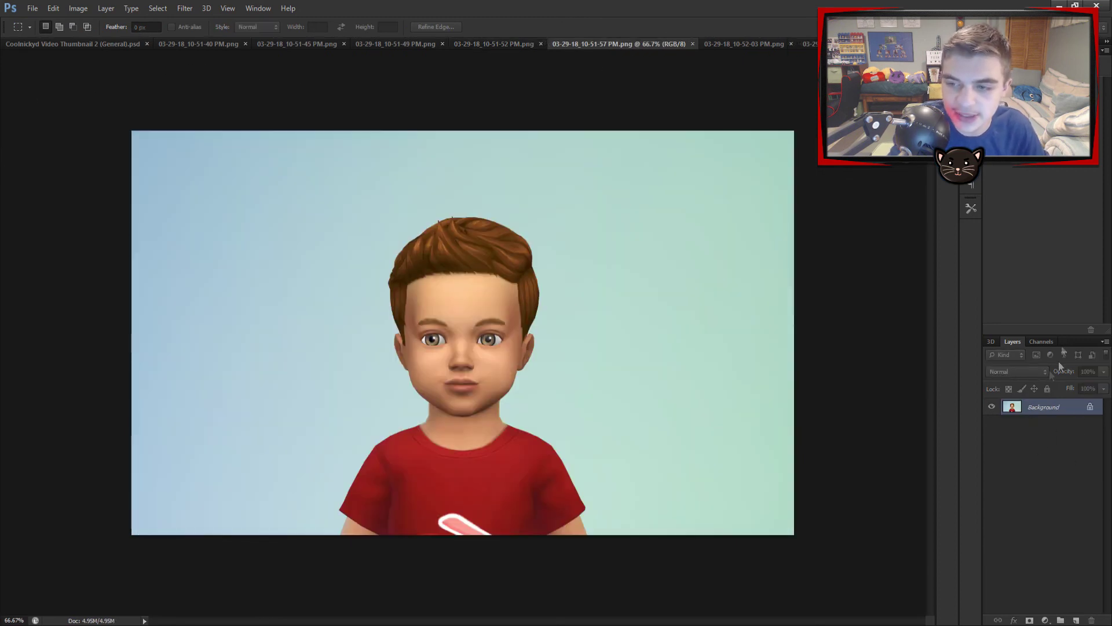
key(Return)
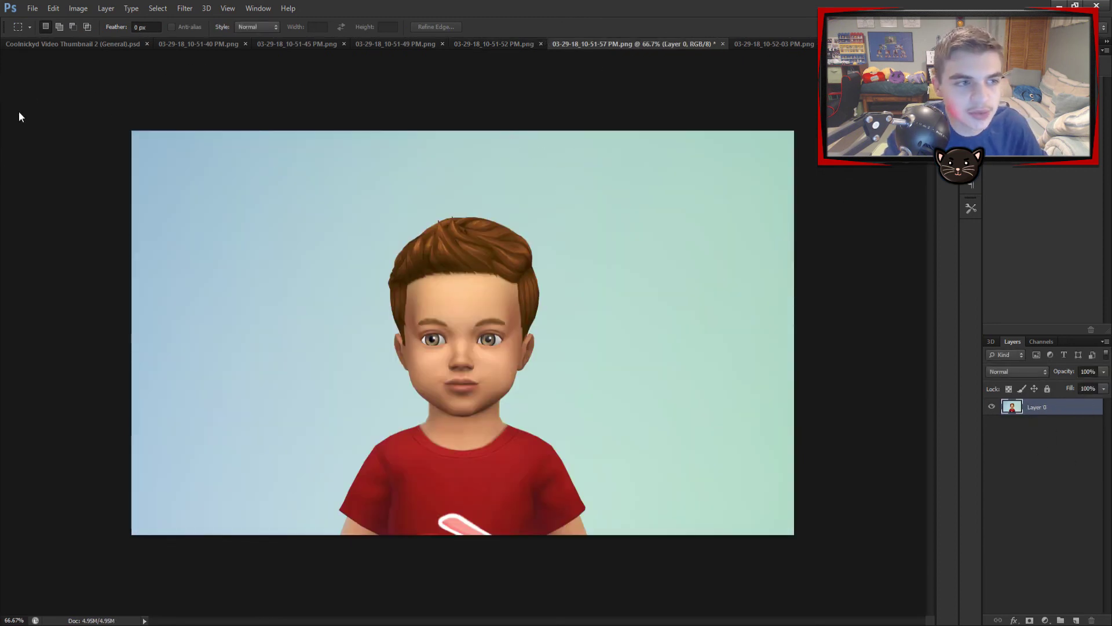
key(w)
click(292, 169)
key(Delete)
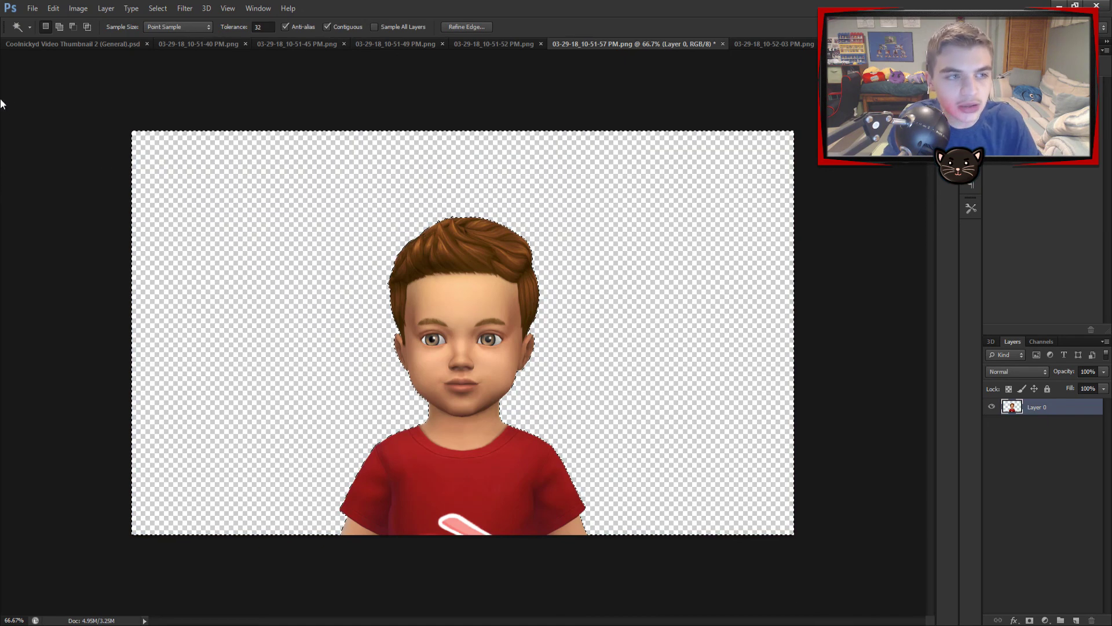
- Cut the red-shirt toddler out with a rectangular marquee and paste the cutout into the thumbnail document
key(m)
key(ctrl+d)
drag(611, 596, 616, 606)
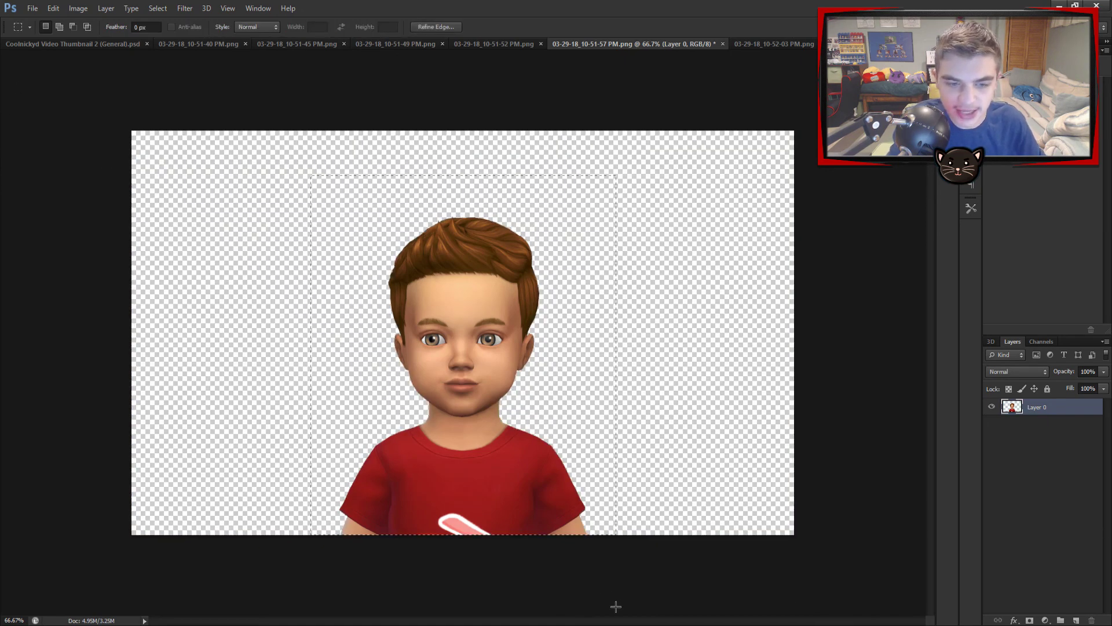
key(ctrl+x)
click(88, 46)
drag(119, 65, 120, 66)
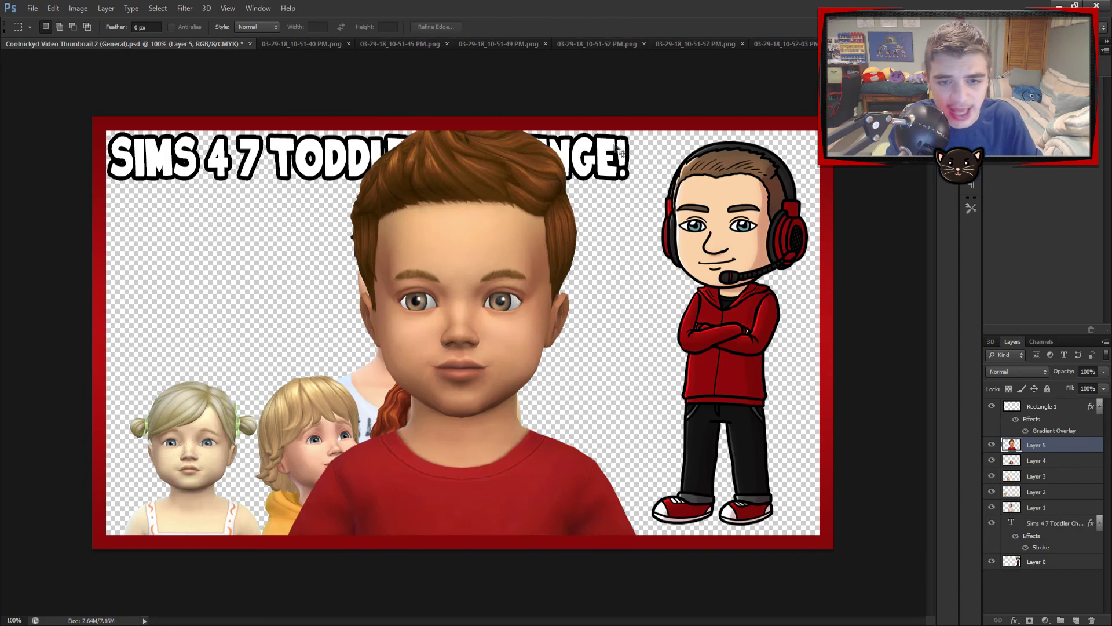
- Scale the red-shirt toddler to about 49% and place the cutout between the red-haired toddler and the cartoon character along the bottom edge
key(ctrl+t)
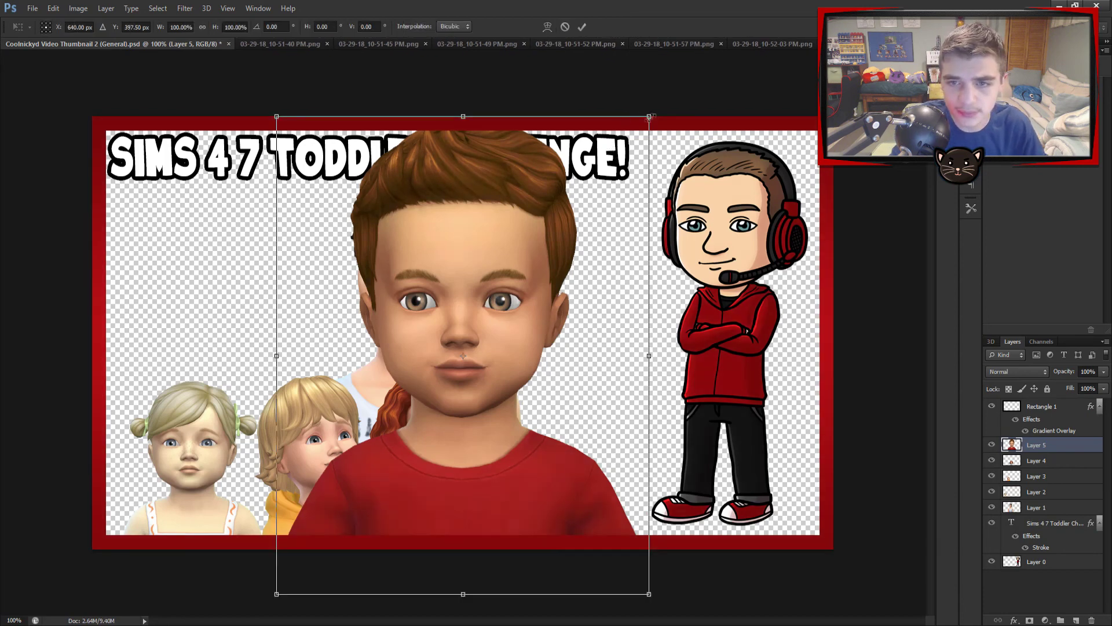
drag(649, 117, 458, 362)
drag(393, 451, 595, 455)
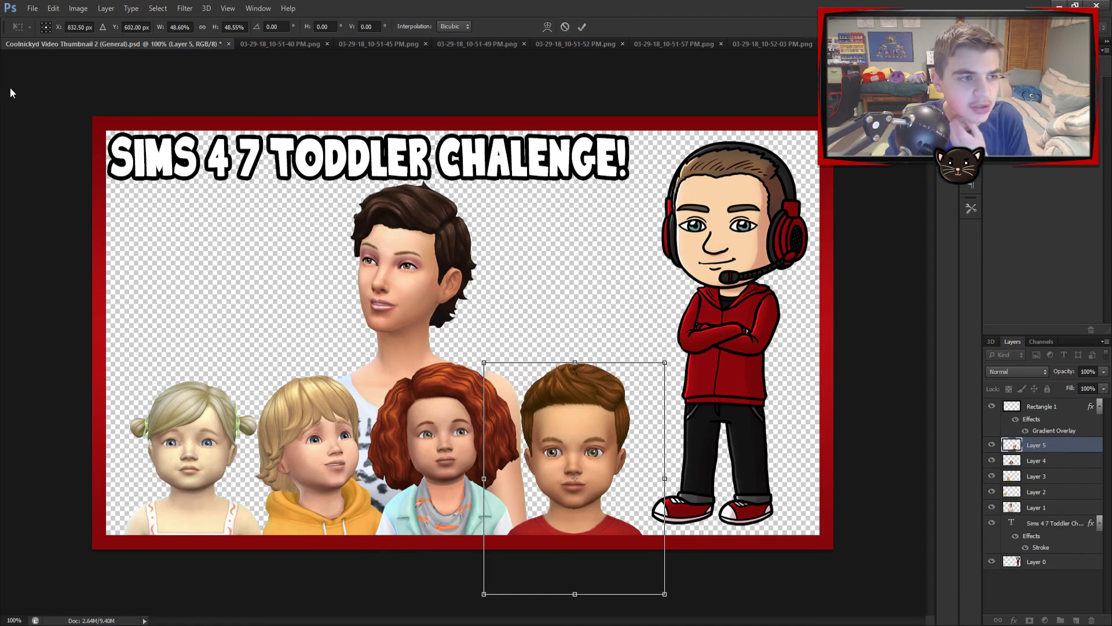
click(581, 27)
- In 03-29-18_10-52-03 PM.png, unlock the Background layer and delete the backdrop around the purple-bow toddler using a Magic Wand selection
click(666, 41)
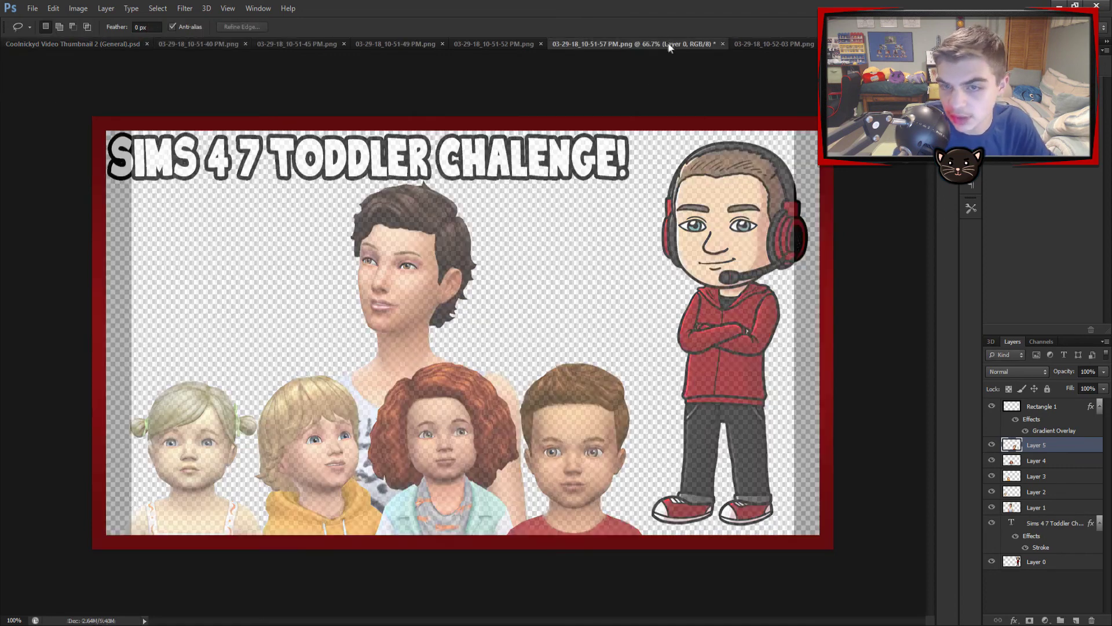
click(761, 38)
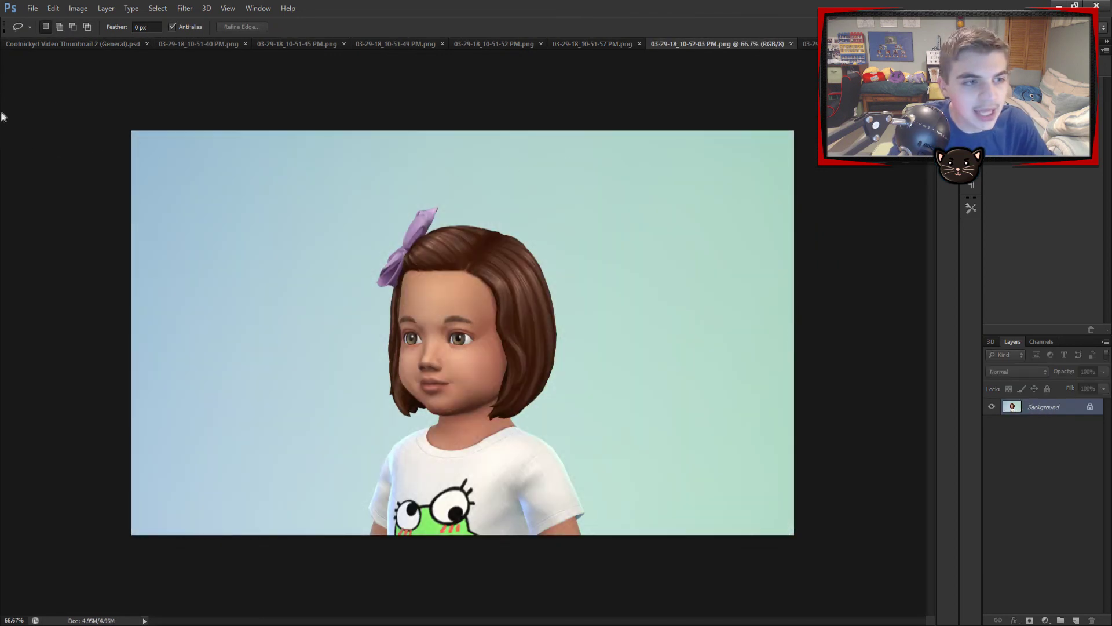
key(w)
click(364, 217)
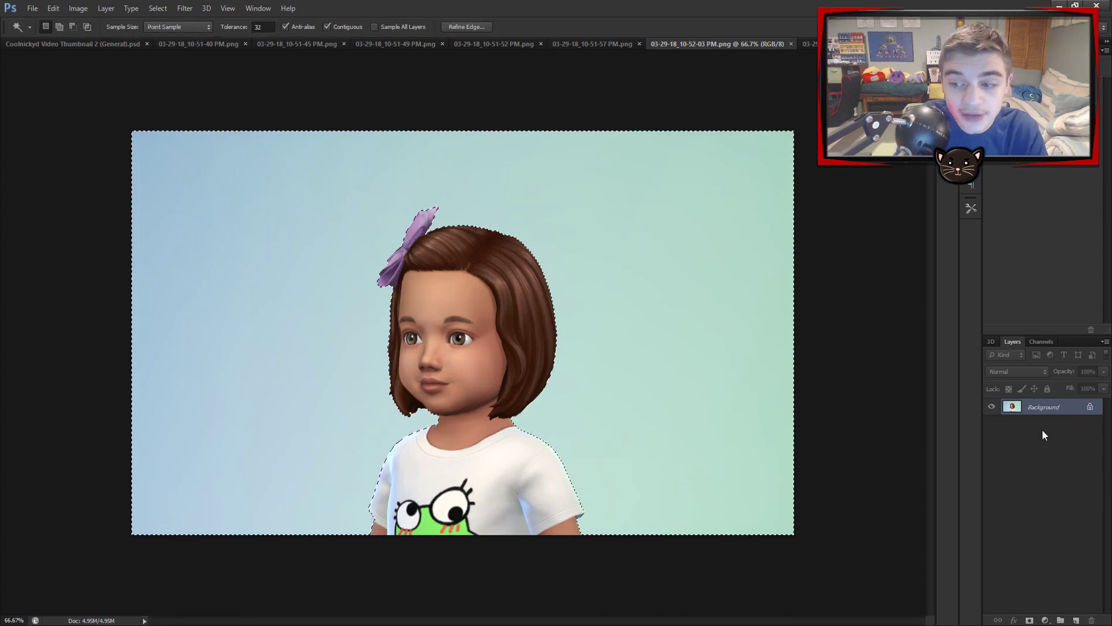
key(Delete)
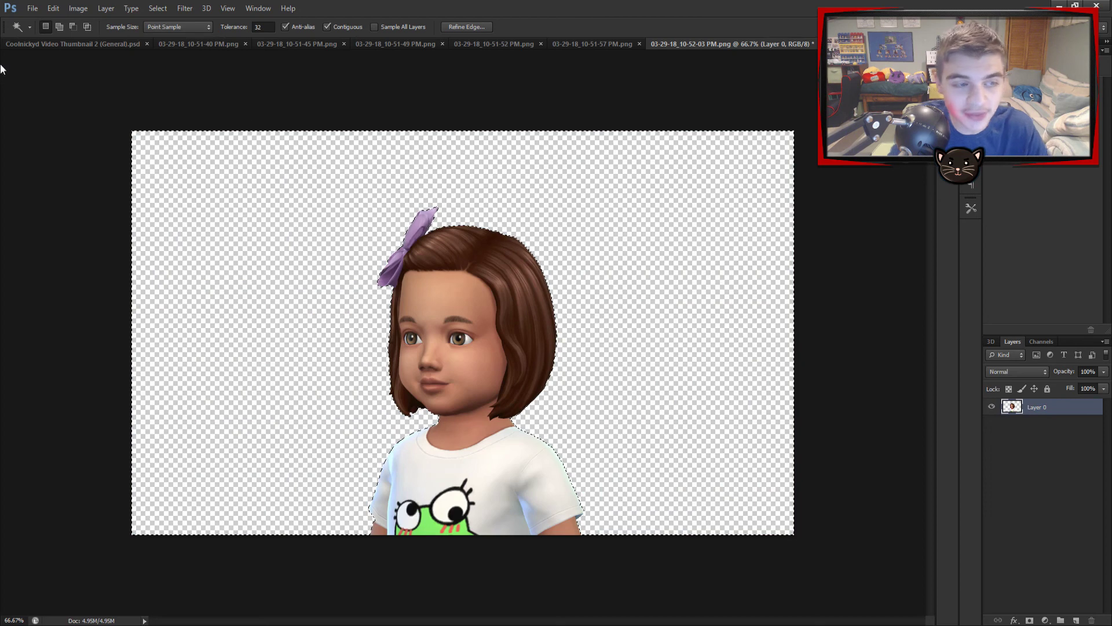
- Cut the purple-bow toddler out with a rectangular marquee and paste the cutout into the thumbnail document
click(305, 155)
drag(375, 220, 591, 579)
key(Delete)
key(ctrl+d)
click(89, 44)
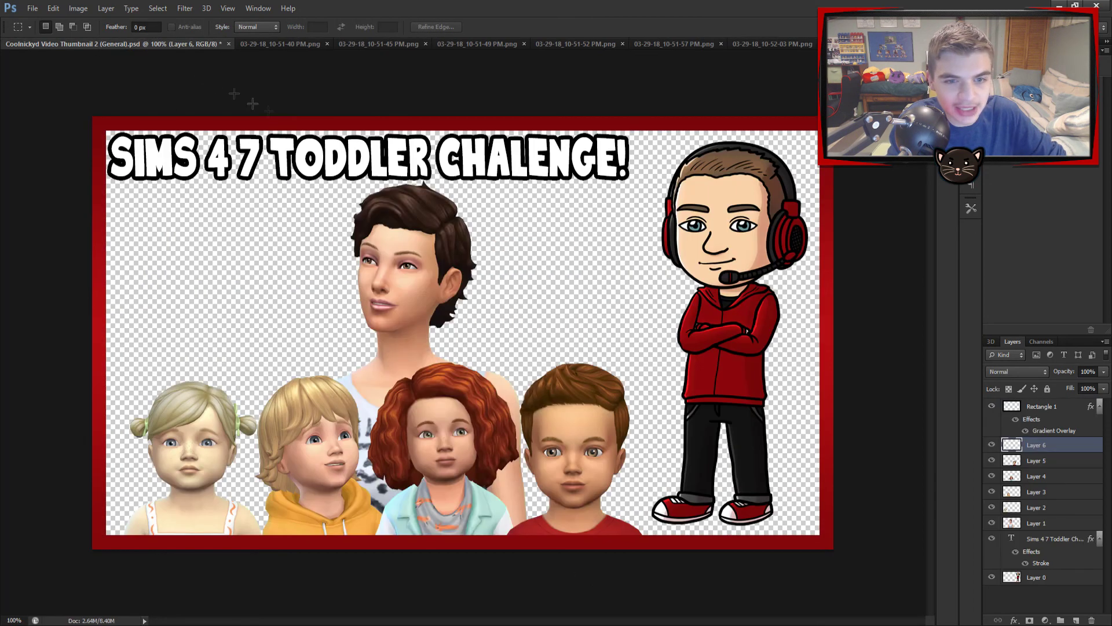
key(ctrl+v)
- Scale the purple-bow toddler to about 38% and place the cutout above the red-shirt toddler, beside the adult Sim
key(ctrl+t)
drag(598, 112, 567, 206)
drag(539, 243, 448, 385)
drag(393, 412, 551, 282)
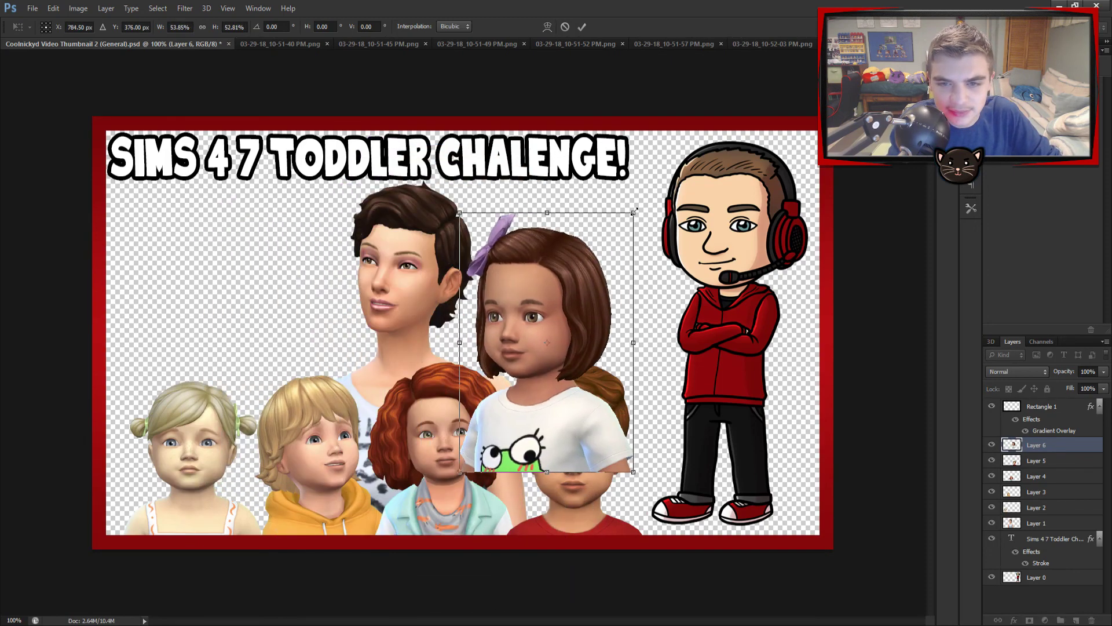
drag(634, 212, 581, 286)
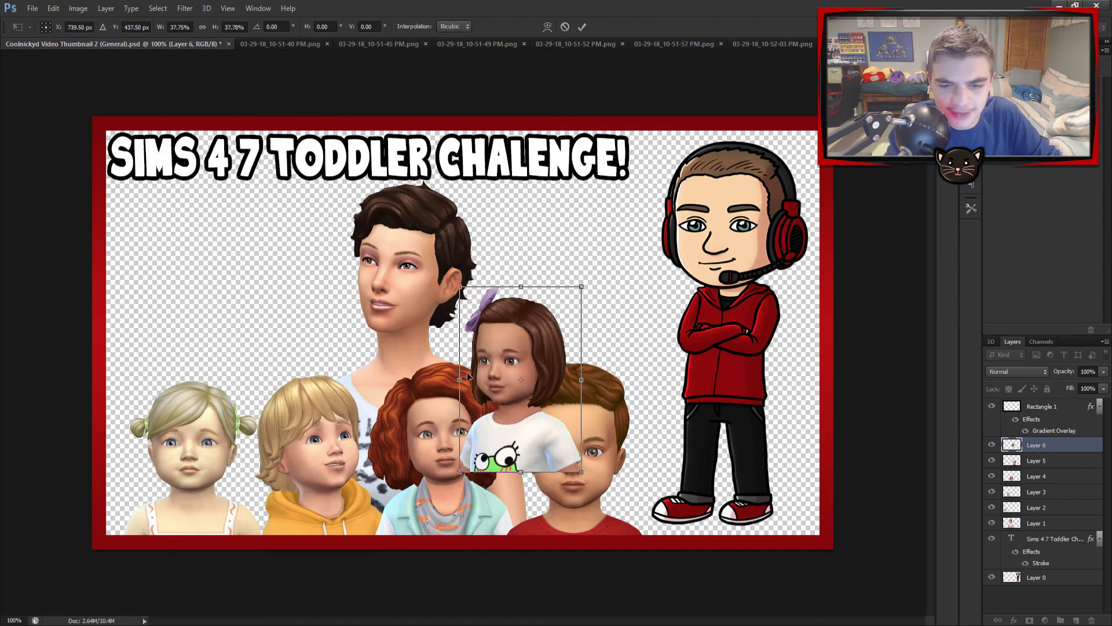
drag(467, 375, 512, 328)
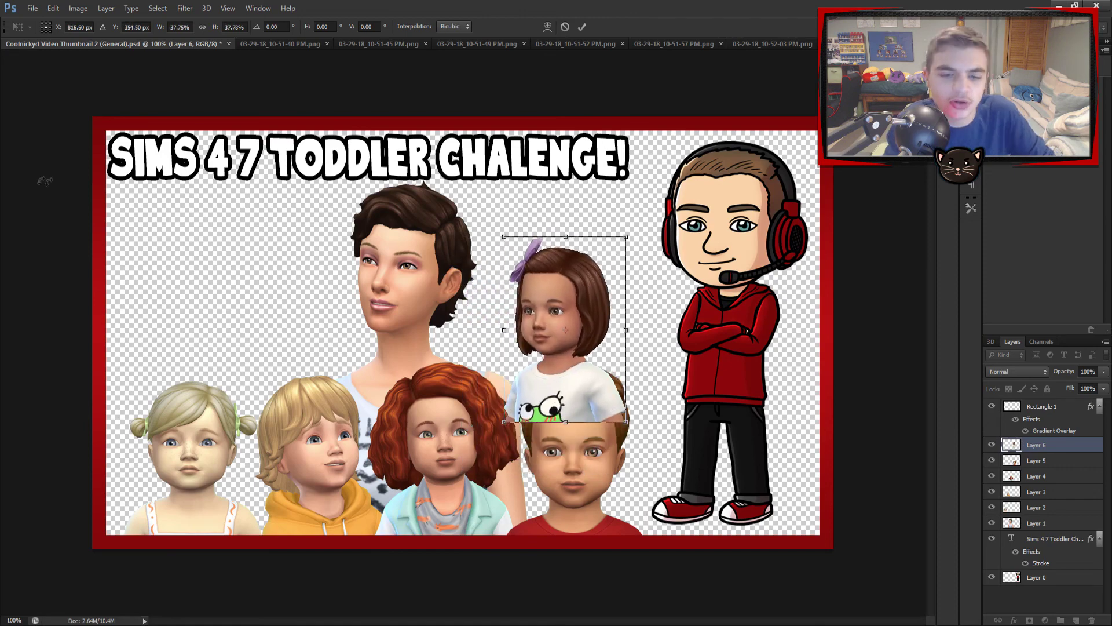
key(Return)
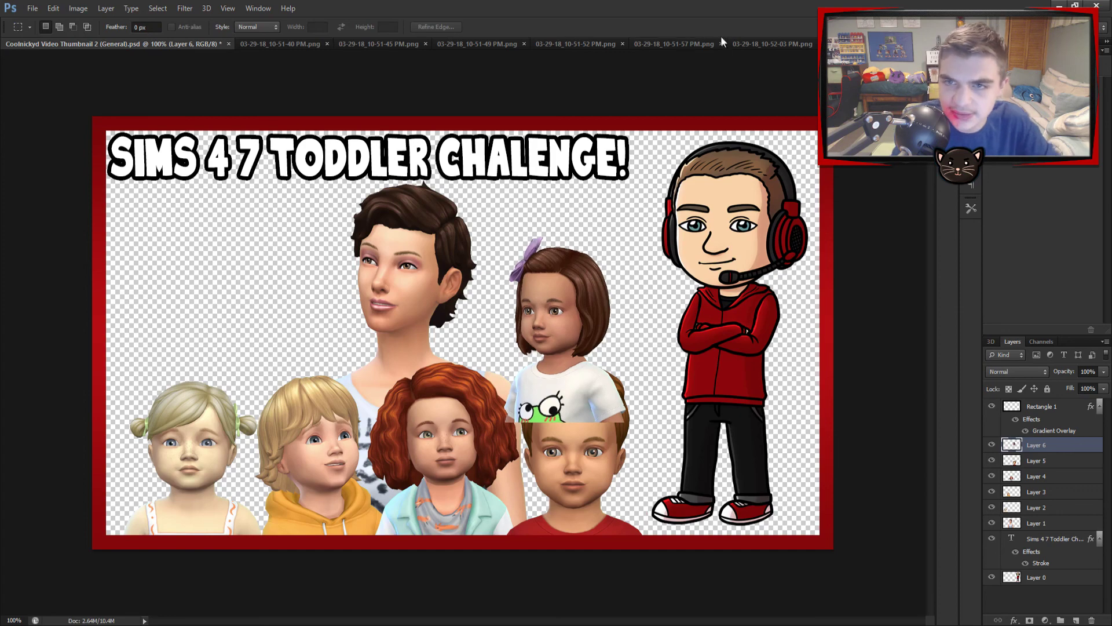
- In 03-29-18_10-52-05 PM.png, unlock the Background layer and delete the backdrop directly around the avocado-shirt toddler using a Magic Wand selection
click(679, 44)
click(753, 44)
click(825, 44)
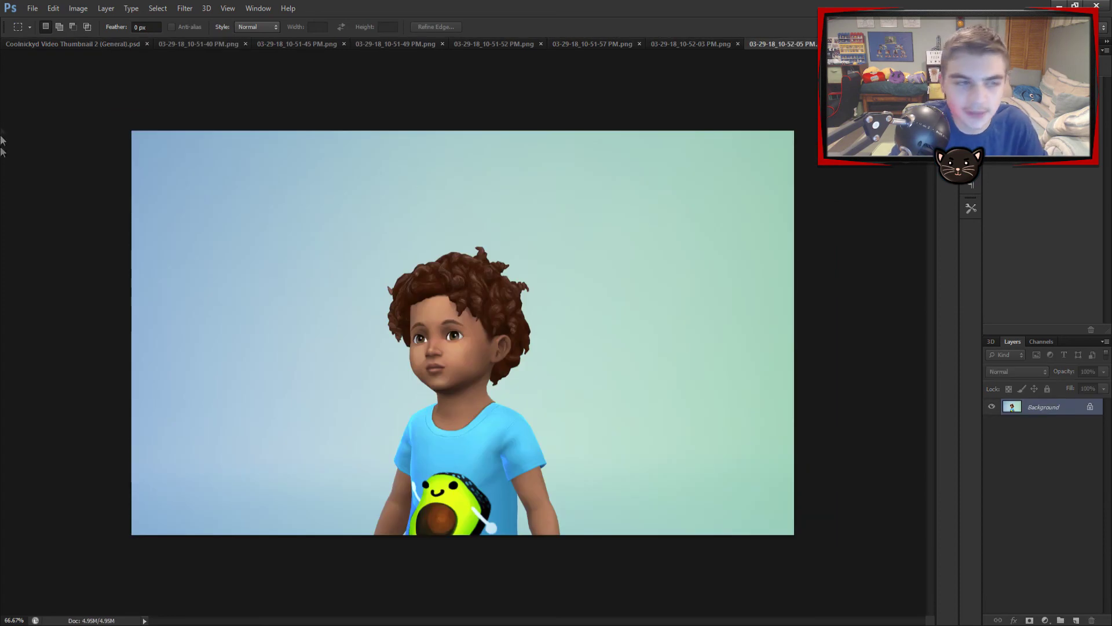
key(w)
click(332, 369)
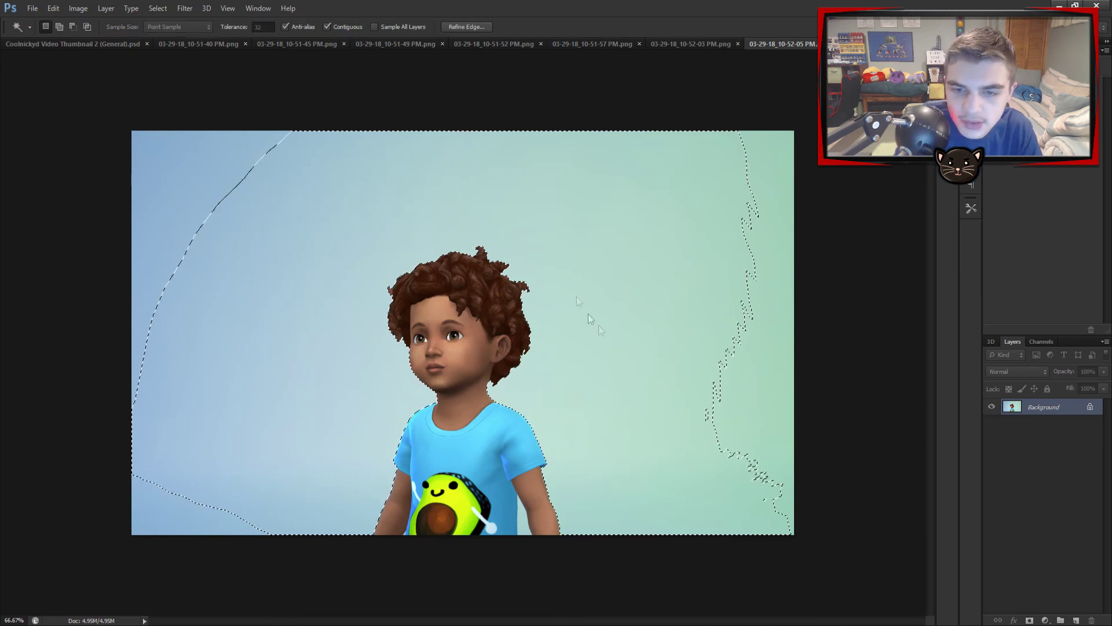
alt+double_click(1012, 407)
key(Delete)
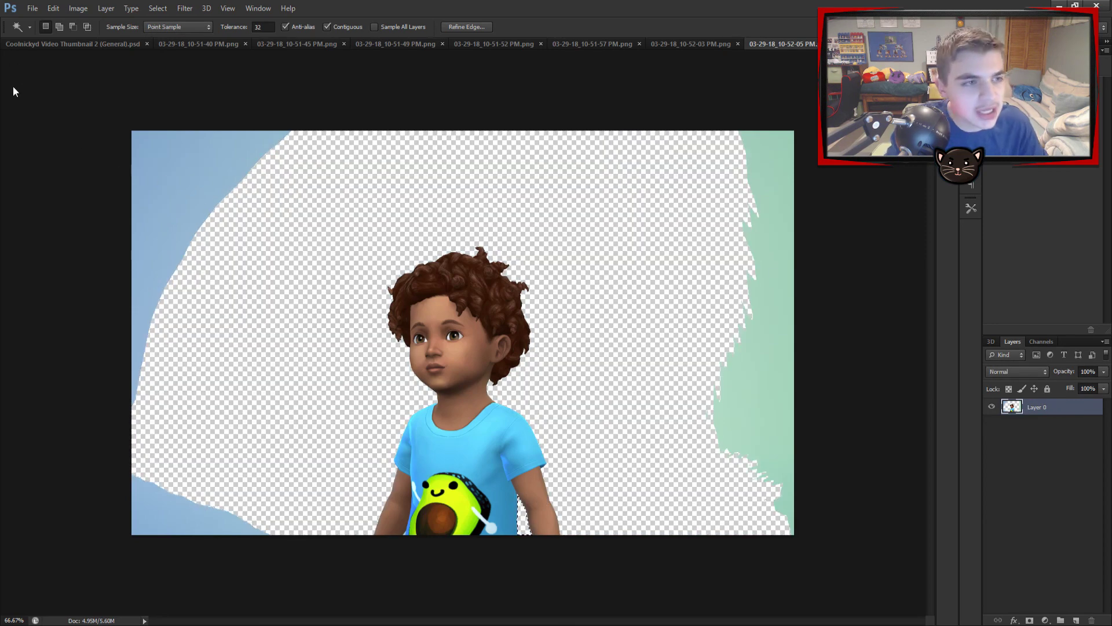
- Cut the avocado-shirt toddler out with a freehand Lasso selection and paste the cutout into the thumbnail document
key(l)
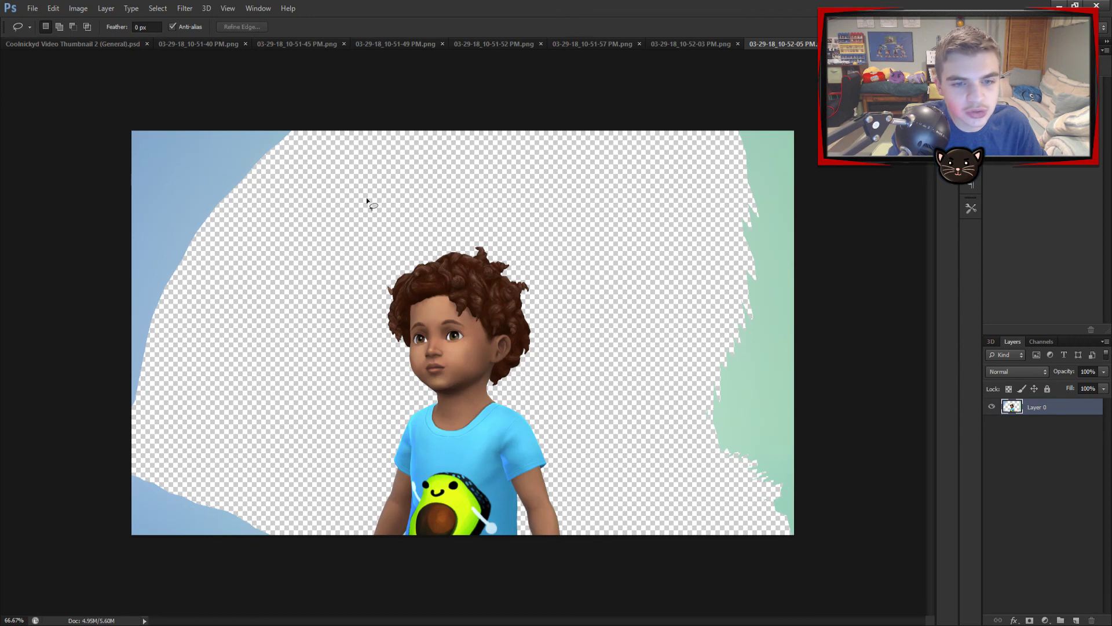
drag(366, 200, 320, 537)
mouse_move(613, 419)
mouse_down()
mouse_move(473, 238)
mouse_move(363, 206)
mouse_up()
key(m)
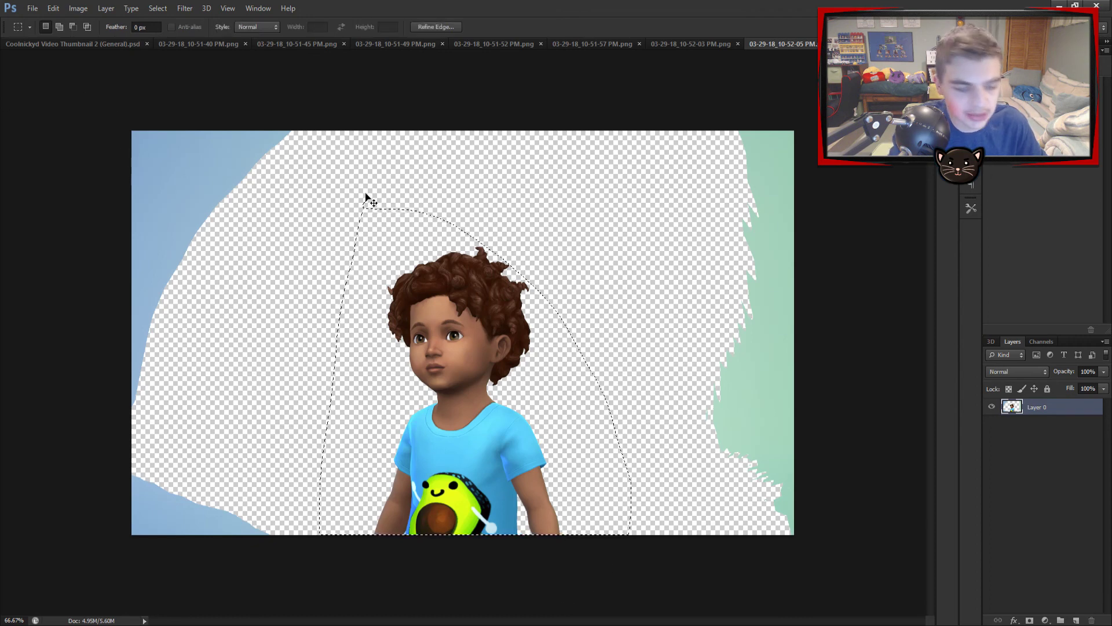
key(Delete)
key(ctrl+d)
click(87, 49)
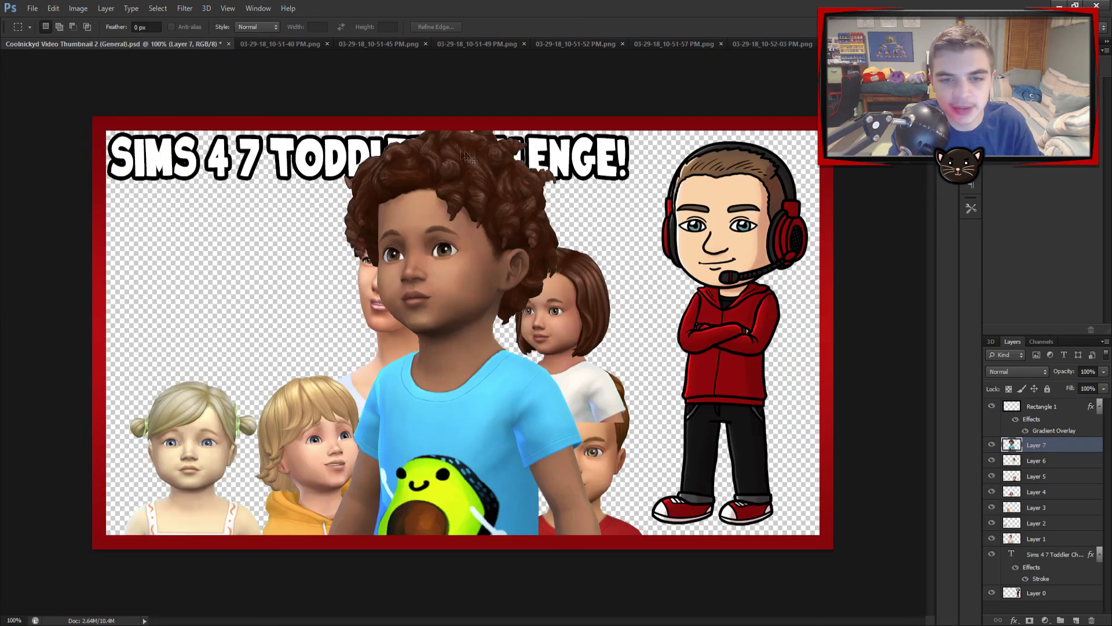
- Scale the avocado-shirt toddler to about 56% width and 52% height, mirror it to face the adult Sim, and place it above the two blond toddlers
key(ctrl+t)
drag(605, 116, 464, 317)
drag(401, 381, 201, 290)
drag(263, 225, 259, 236)
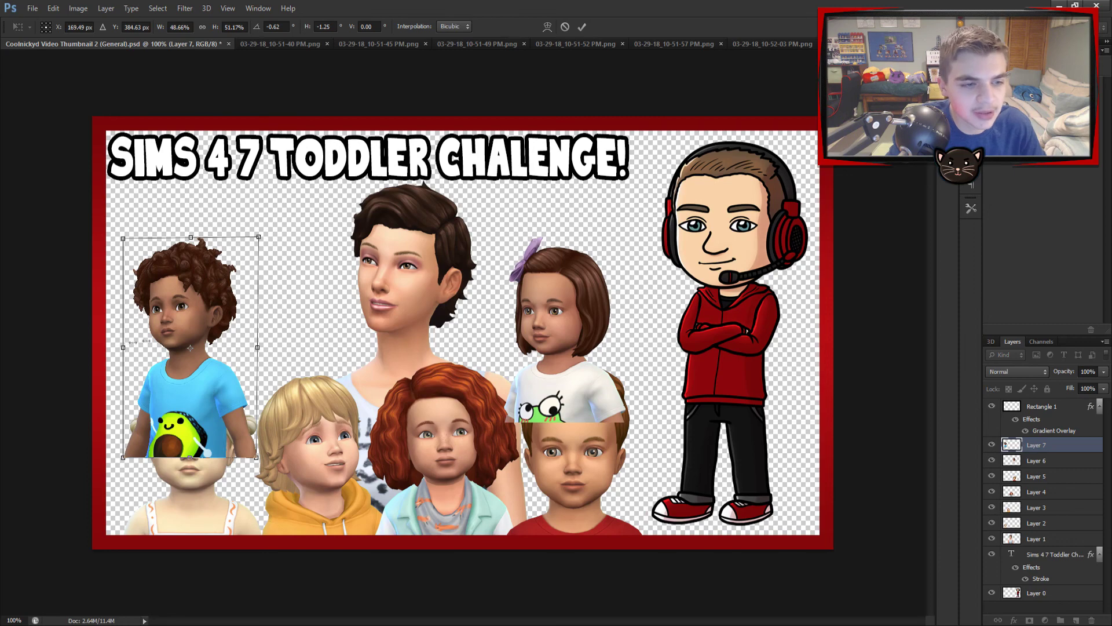
drag(132, 342, 412, 341)
drag(302, 349, 201, 345)
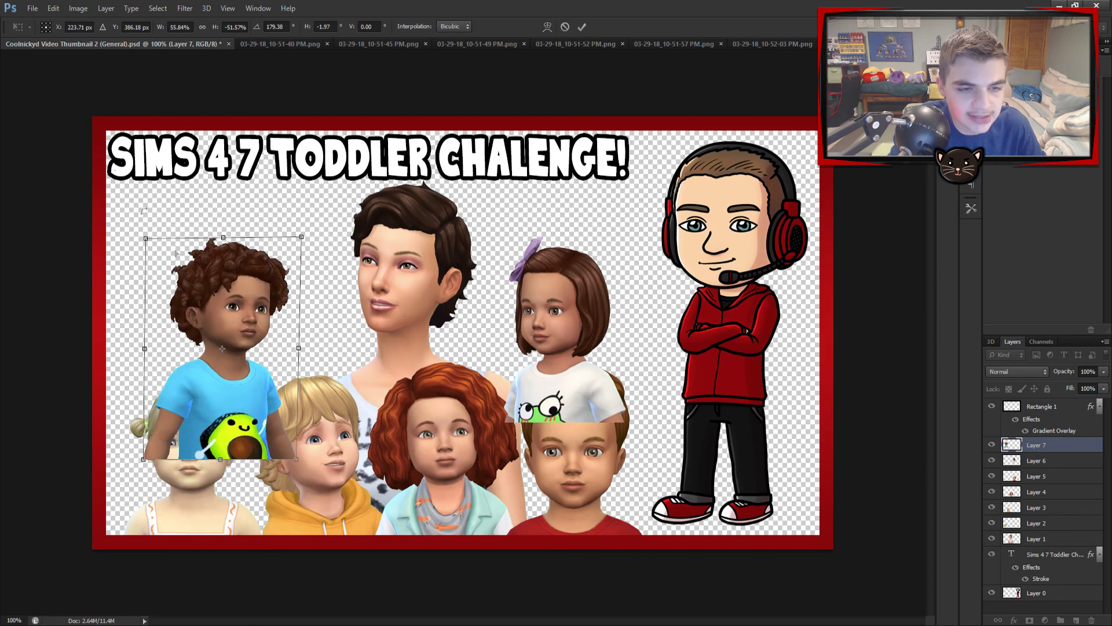
key(Return)
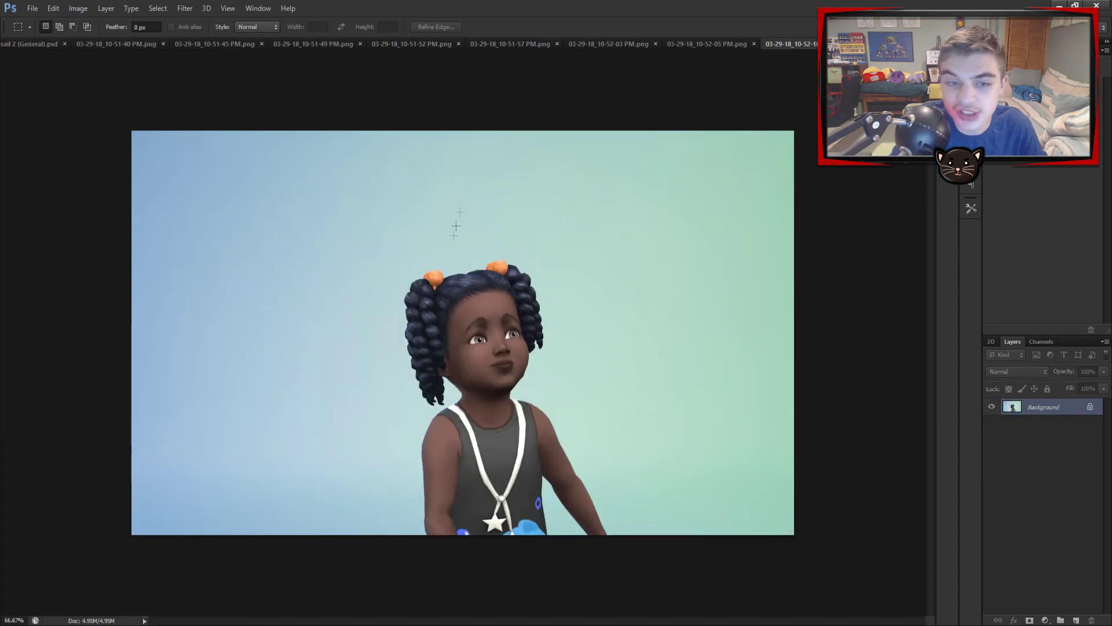
- In 03-29-18_10-52-16 PM.png, unlock the Background layer and delete all backdrop areas around the pigtailed toddler using Magic Wand selections
key(w)
click(259, 205)
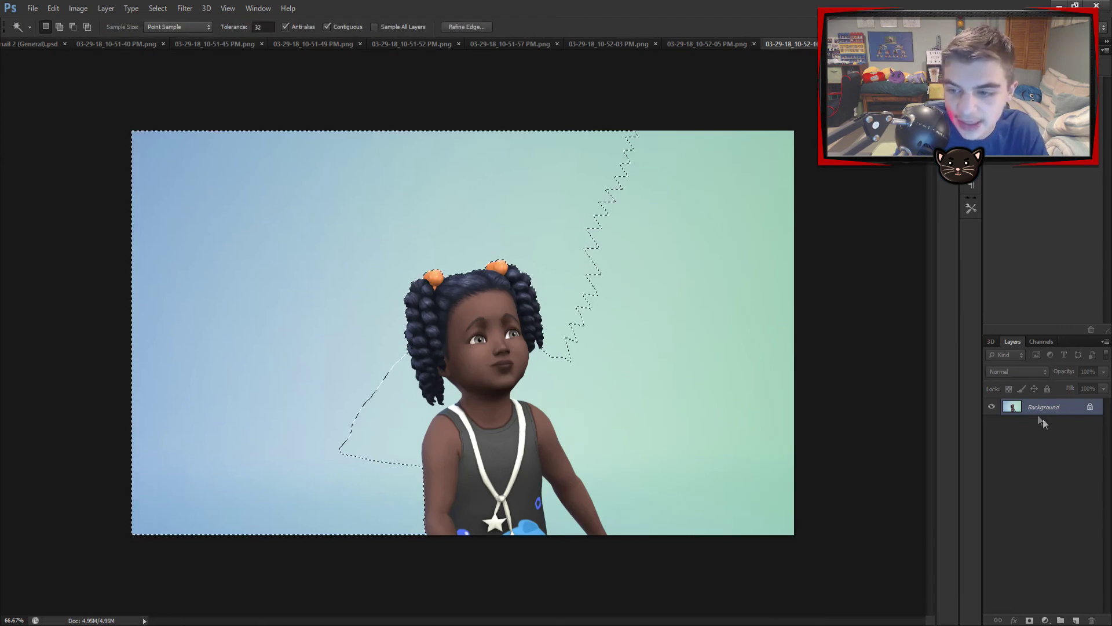
key(Delete)
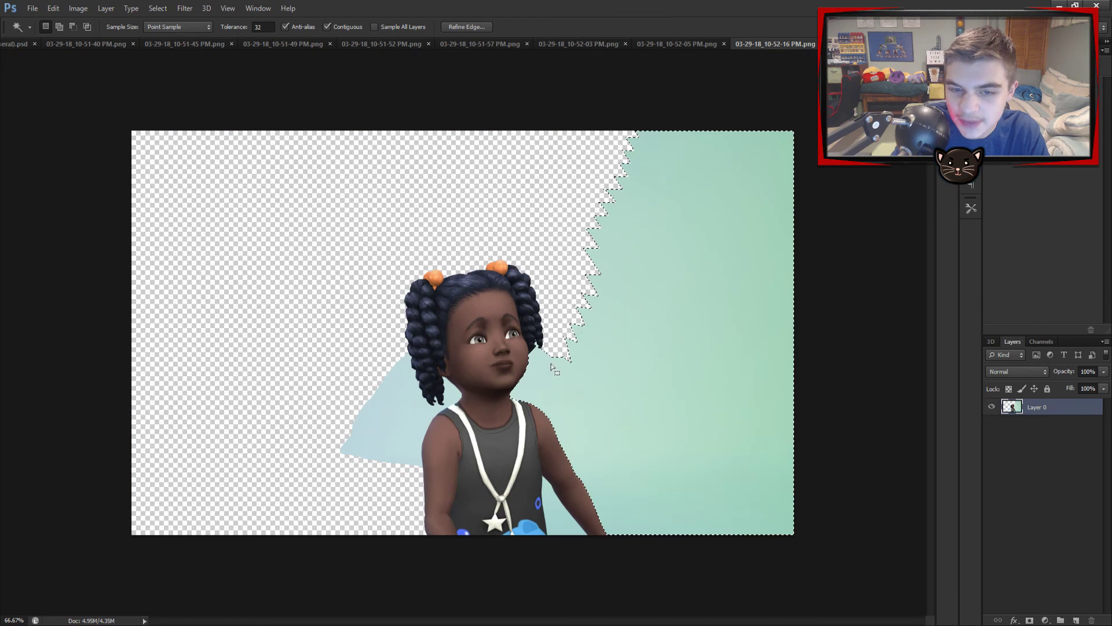
key(Delete)
click(387, 412)
key(Delete)
click(555, 509)
key(Delete)
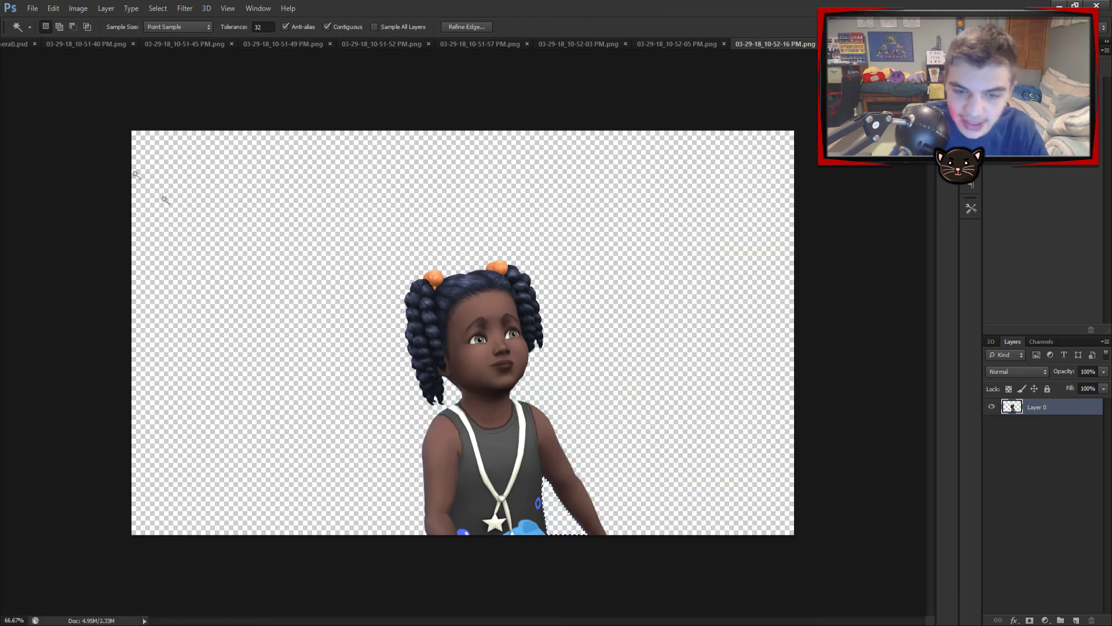
- Clear the leftover selection, cut the whole pigtailed toddler from its screenshot, and paste the cutout into the thumbnail document
key(m)
key(ctrl+d)
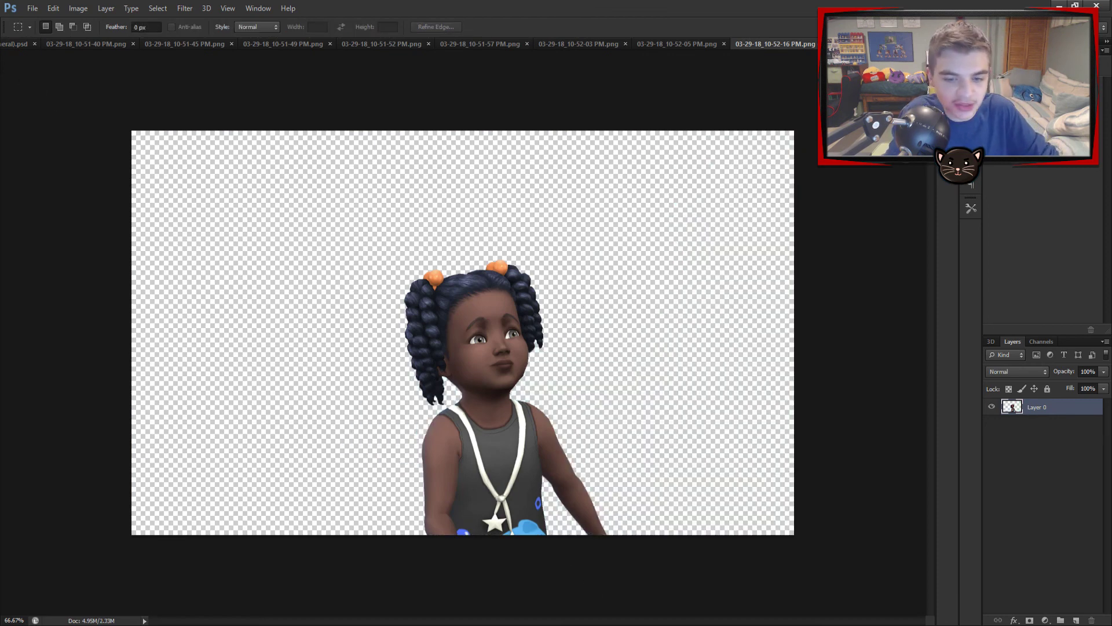
key(ctrl+a)
key(Delete)
key(ctrl+d)
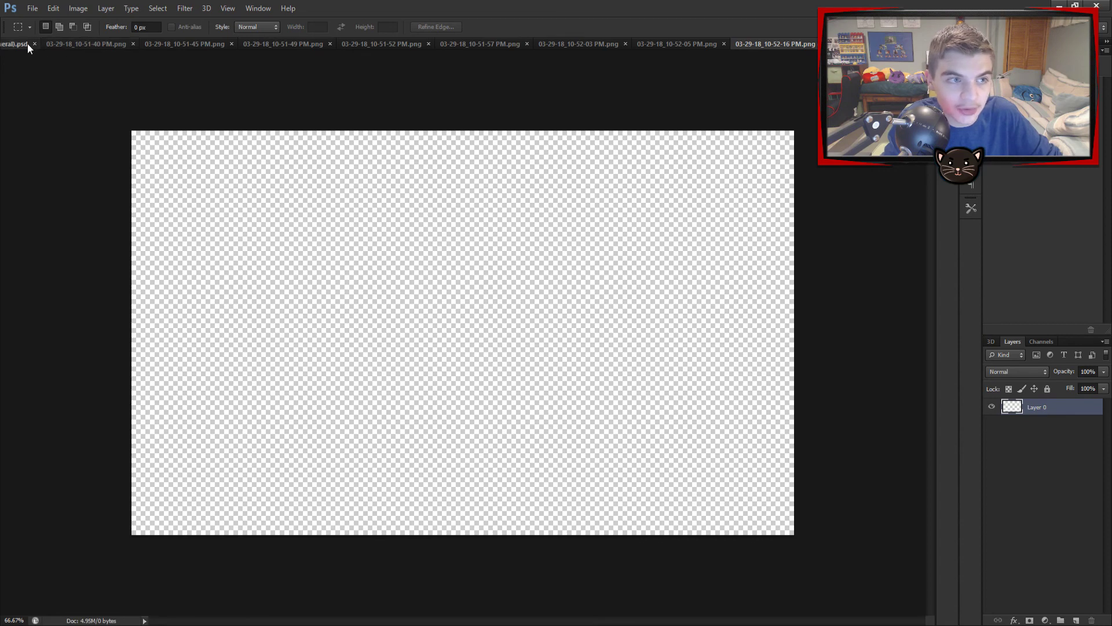
click(27, 43)
key(ctrl+v)
- Scale the pigtailed toddler down and place the cutout between the avocado-shirt toddler and the adult Sim
key(ctrl+t)
drag(619, 126, 472, 332)
drag(336, 410, 260, 325)
key(Return)
- Shift the avocado-shirt toddler on Layer 7 outward, away from the pigtailed toddler, and raise Layer 7 above Layer 8
click(1037, 461)
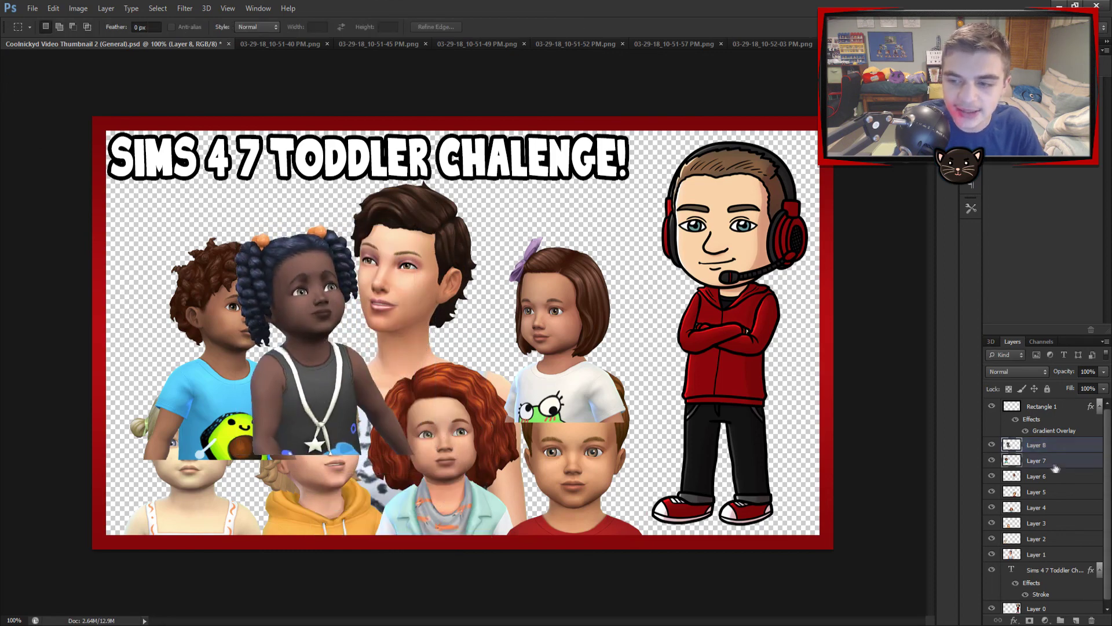
key(v)
drag(197, 296, 156, 297)
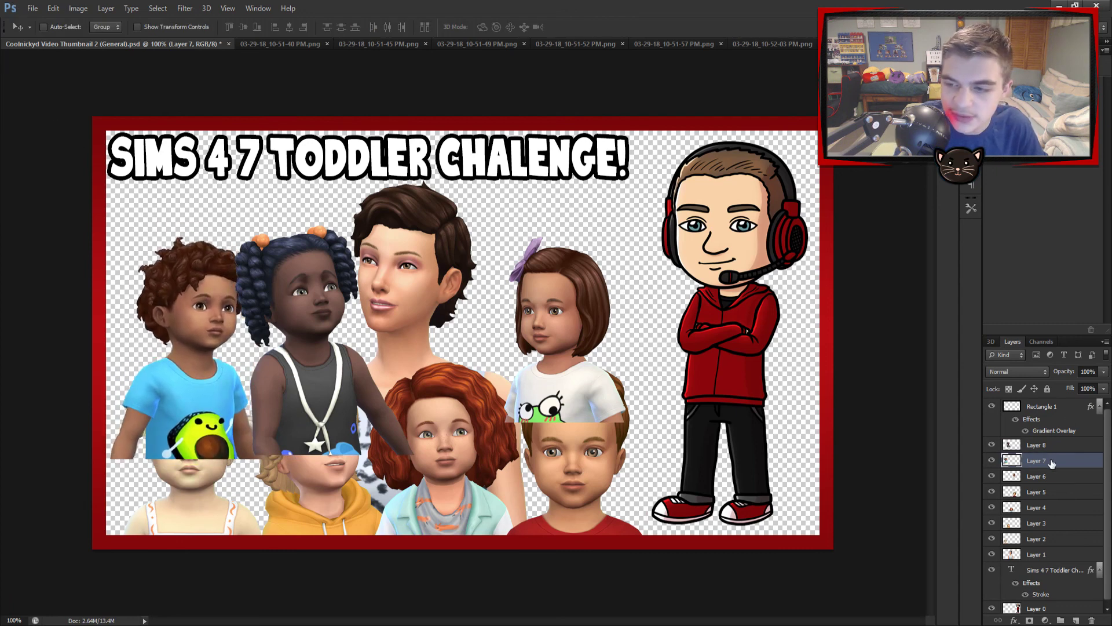
drag(1052, 464, 1045, 431)
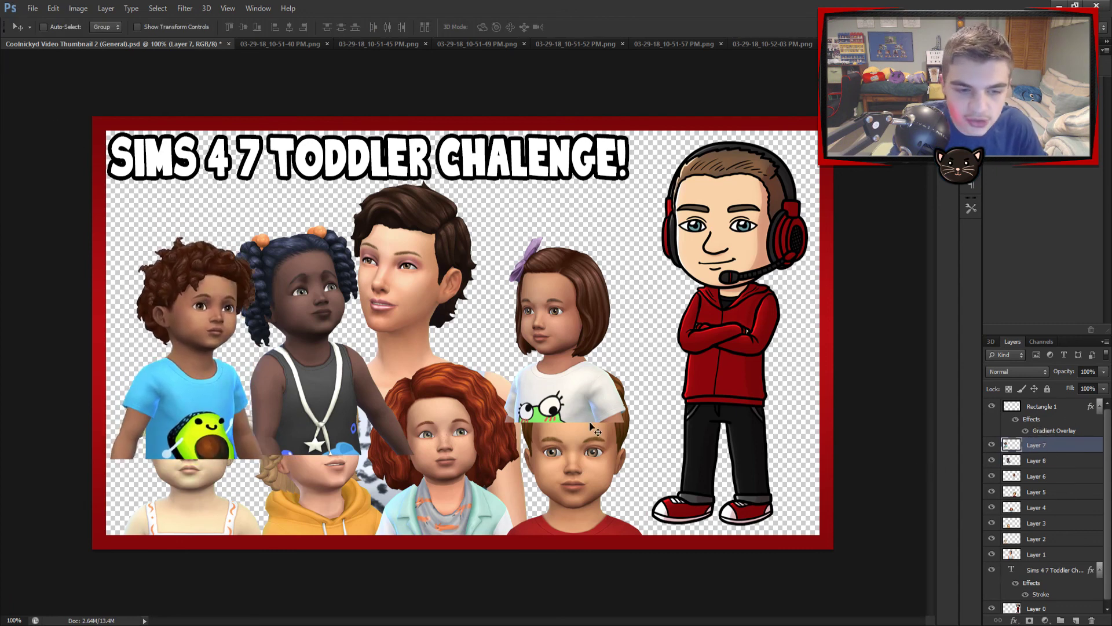
- Reorder Layers 7, 6 and 8 beneath Layer 1 so the back-row toddlers sit behind the adult and front row
drag(1068, 452, 1061, 563)
drag(1052, 464, 1053, 553)
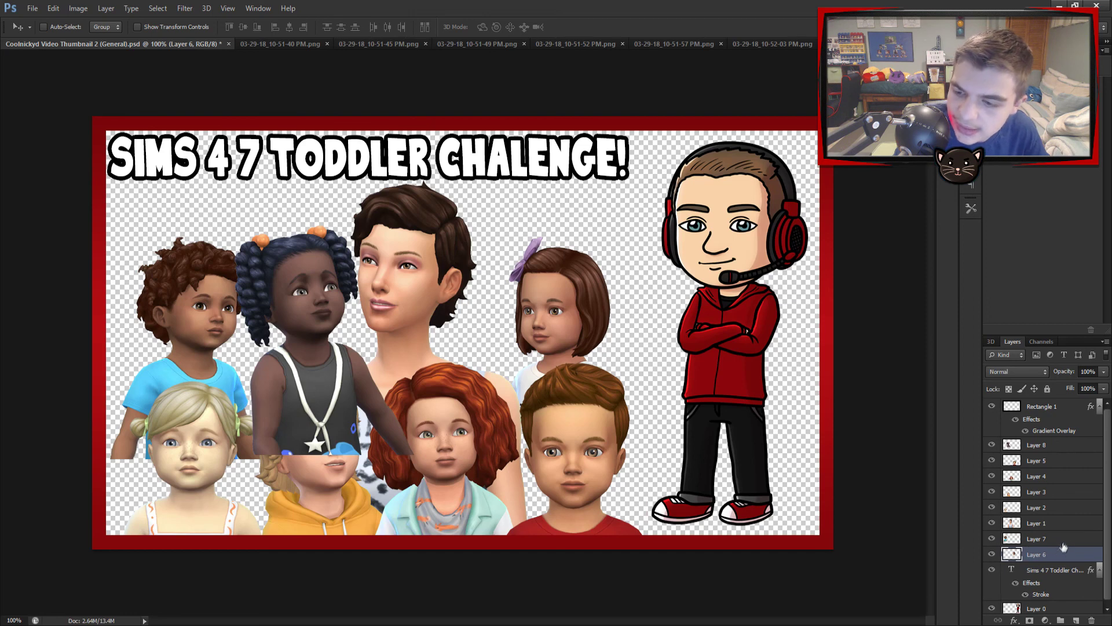
drag(1058, 446, 1056, 565)
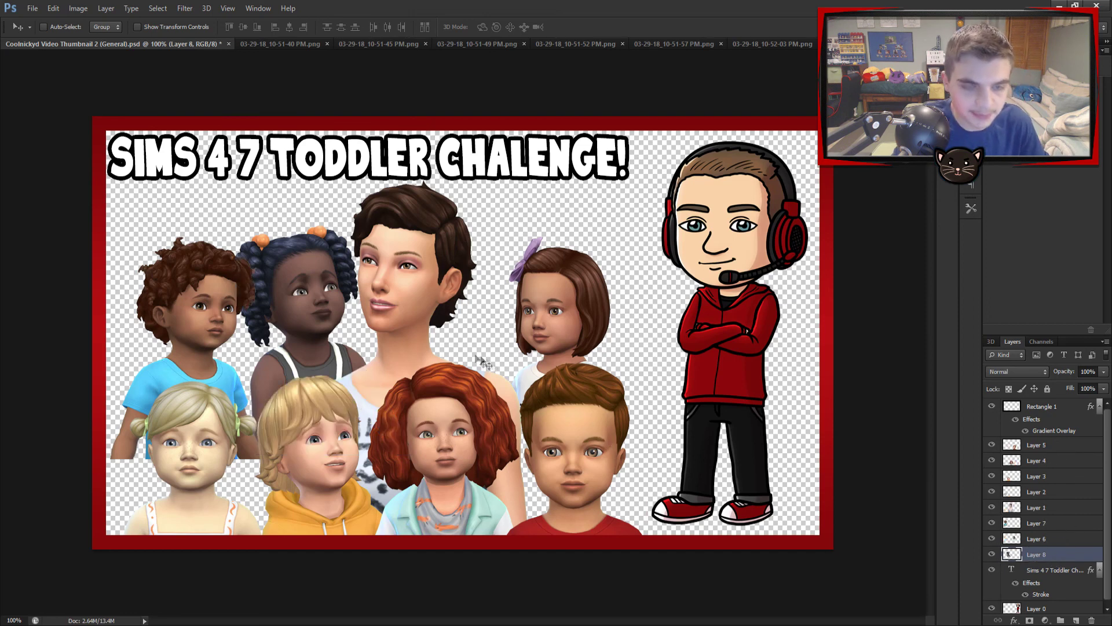
- Rotate the pigtailed toddler on Layer 8 to about -6.21° and nudge the cutout slightly toward the adult Sim
key(ctrl+t)
drag(434, 221, 420, 210)
drag(312, 287, 318, 280)
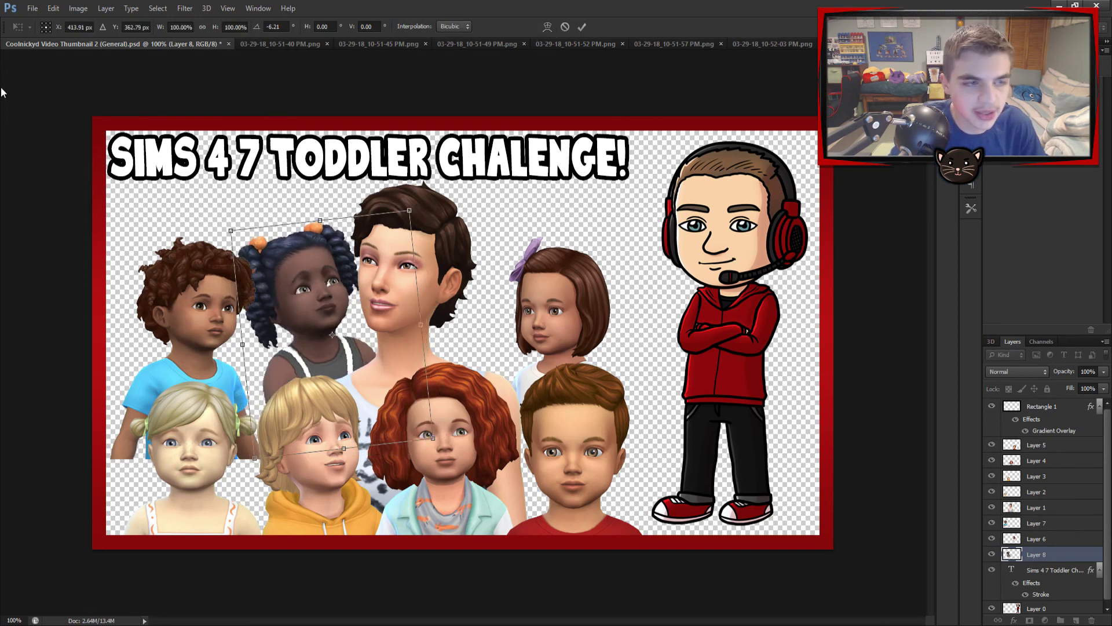
key(Return)
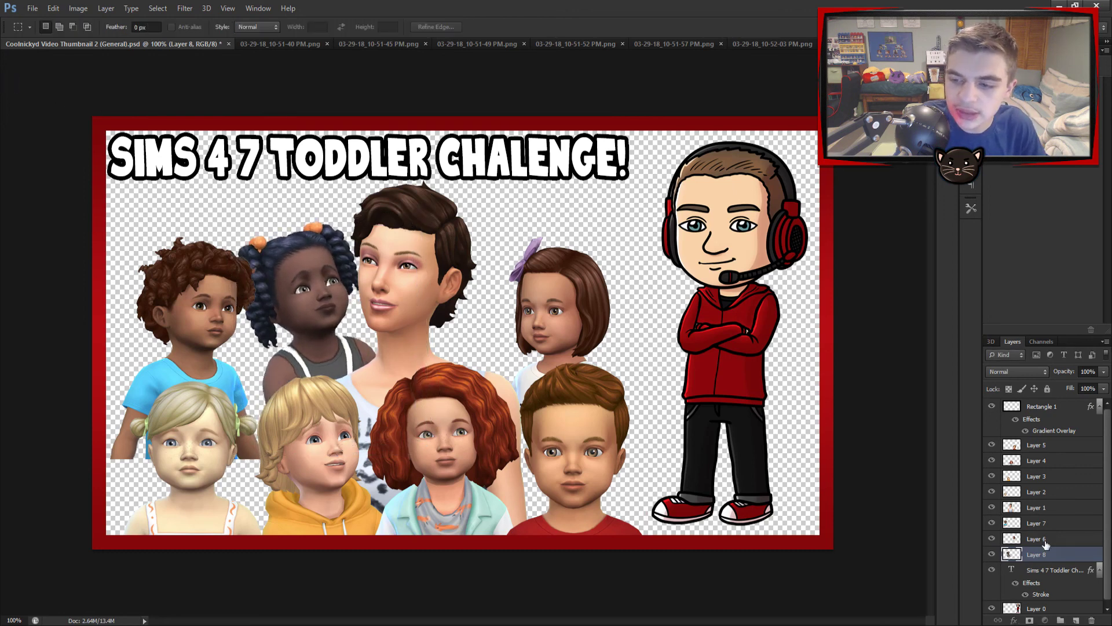
- Rotate the purple-bow toddler on Layer 6 to 4.45°, scale to 101.57% by 102.89%, and move the cutout closer to the adult Sim
click(1039, 539)
key(ctrl+t)
mouse_move(630, 240)
mouse_down()
mouse_move(636, 247)
mouse_move(636, 236)
mouse_up()
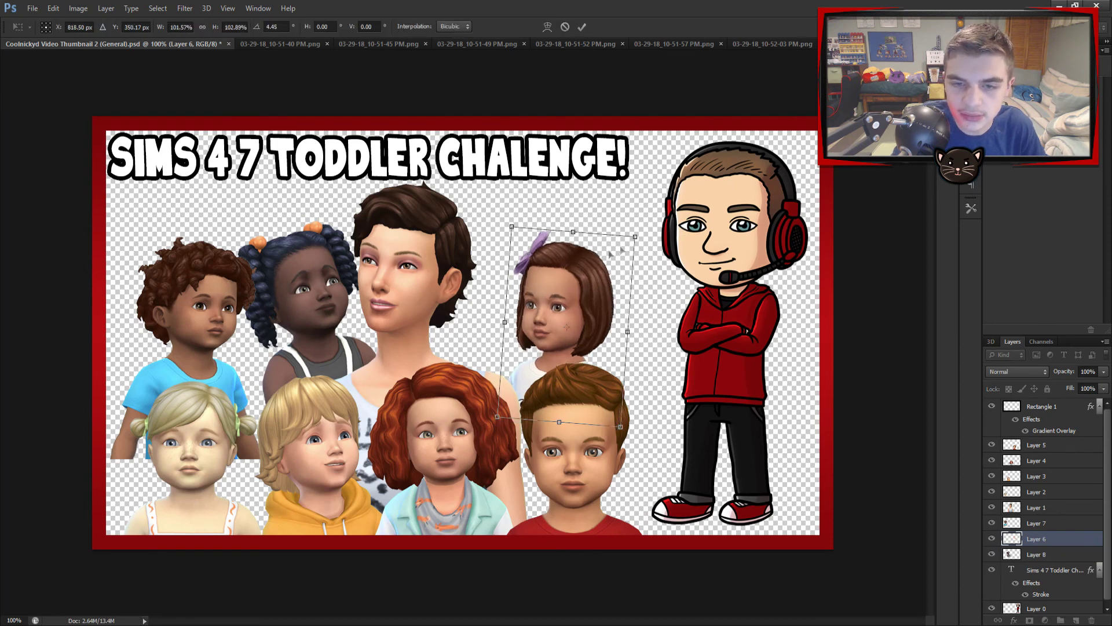
drag(578, 271, 544, 269)
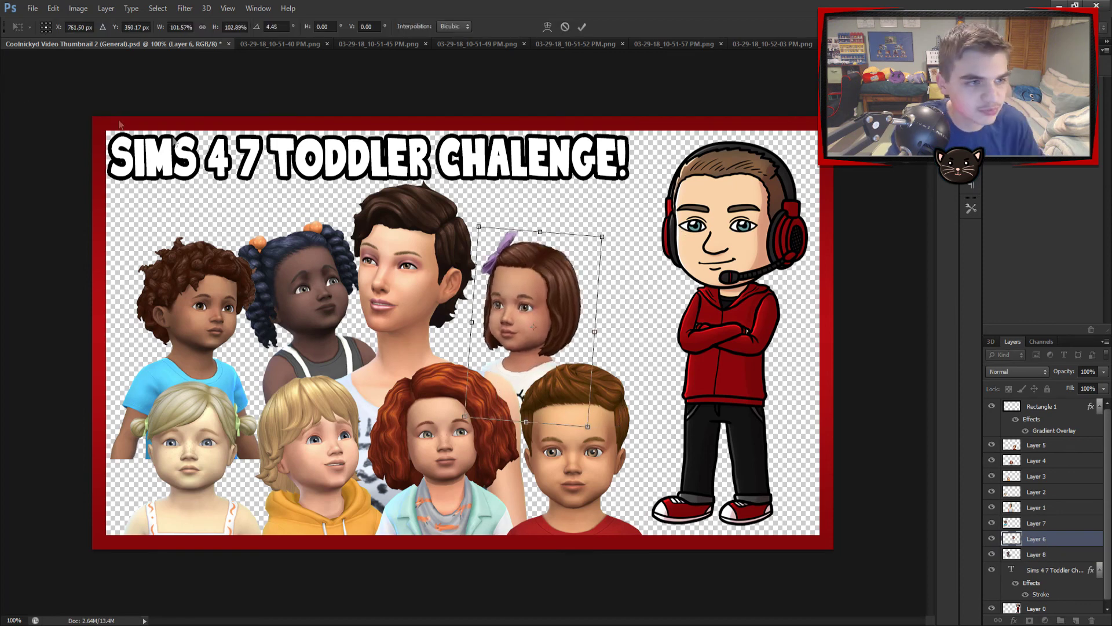
key(Return)
- Rotate the avocado-shirt toddler on Layer 7 to about -18.76° so it leans toward the outer edge
click(1040, 523)
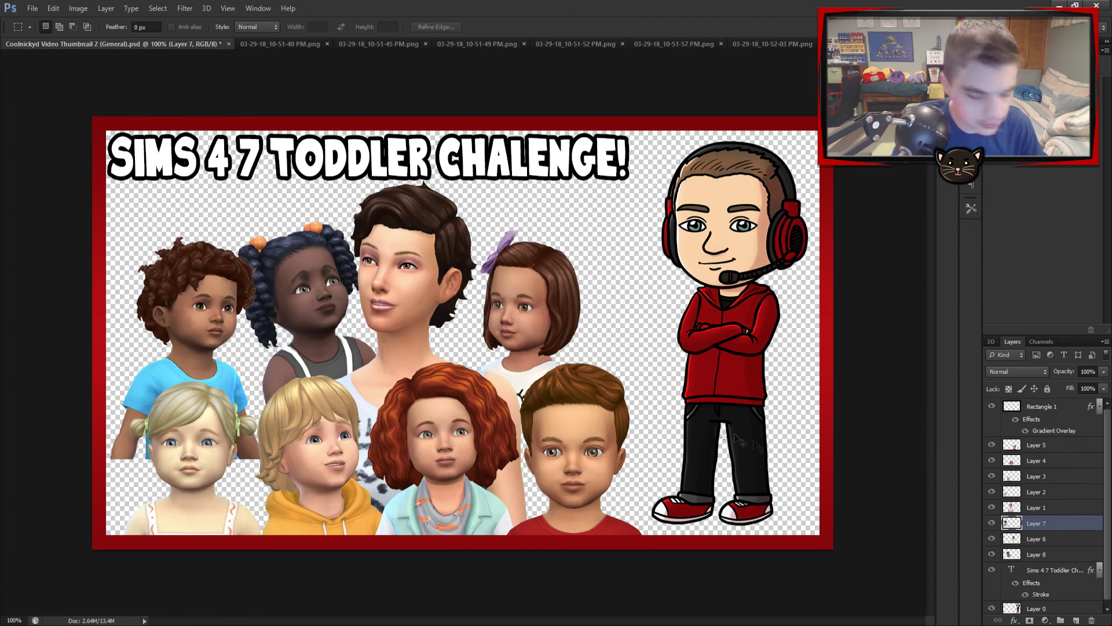
key(ctrl+t)
drag(306, 244, 266, 211)
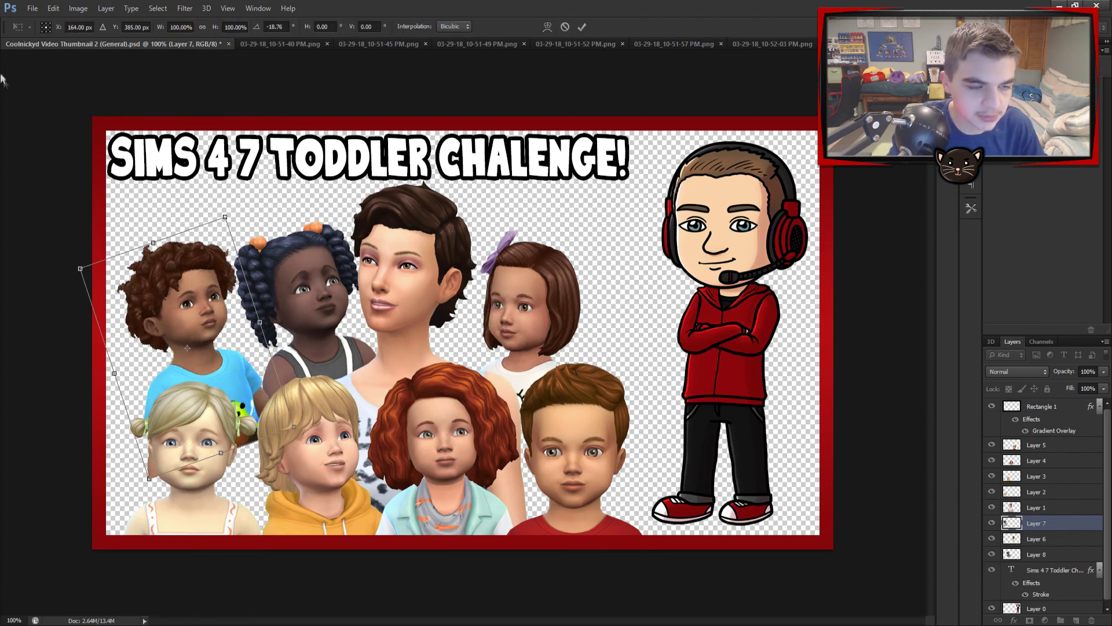
key(Return)
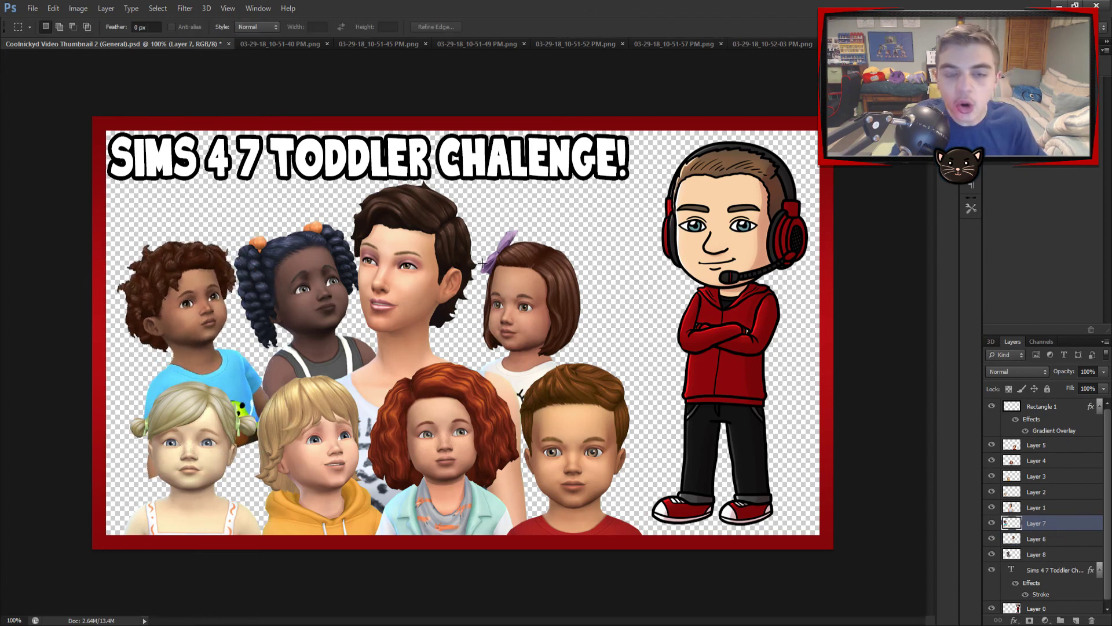
- Select all eight Sim cutout layers, from Layer 8 up to Layer 5, and merge them into a single layer
click(1062, 540)
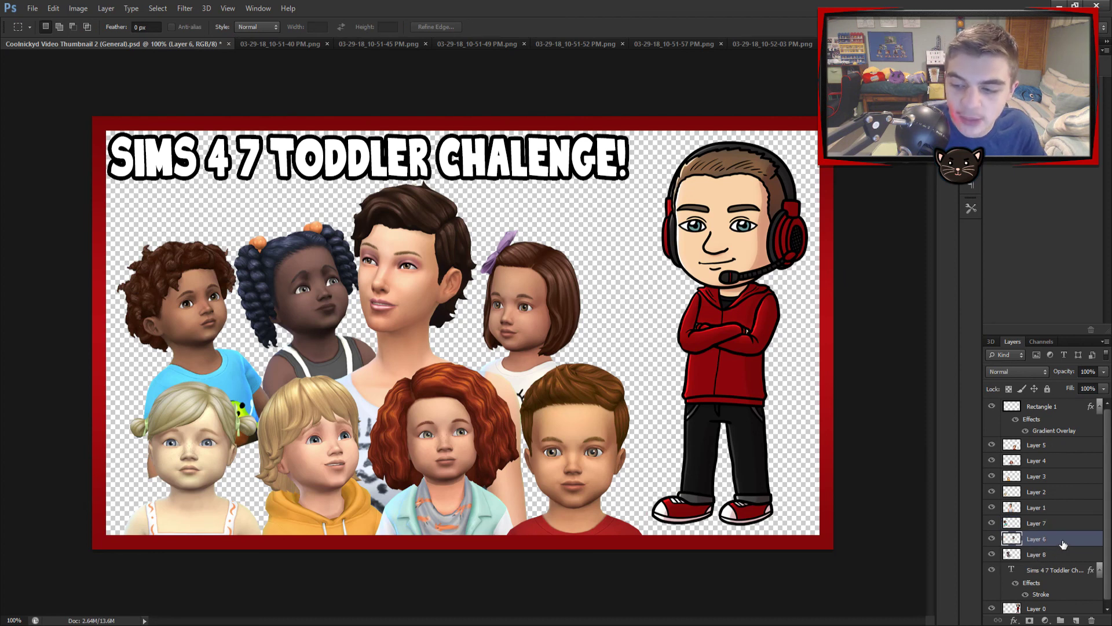
click(1058, 554)
ctrl+click(1060, 527)
ctrl+click(1055, 540)
ctrl+click(1058, 507)
ctrl+click(1060, 490)
ctrl+click(1062, 473)
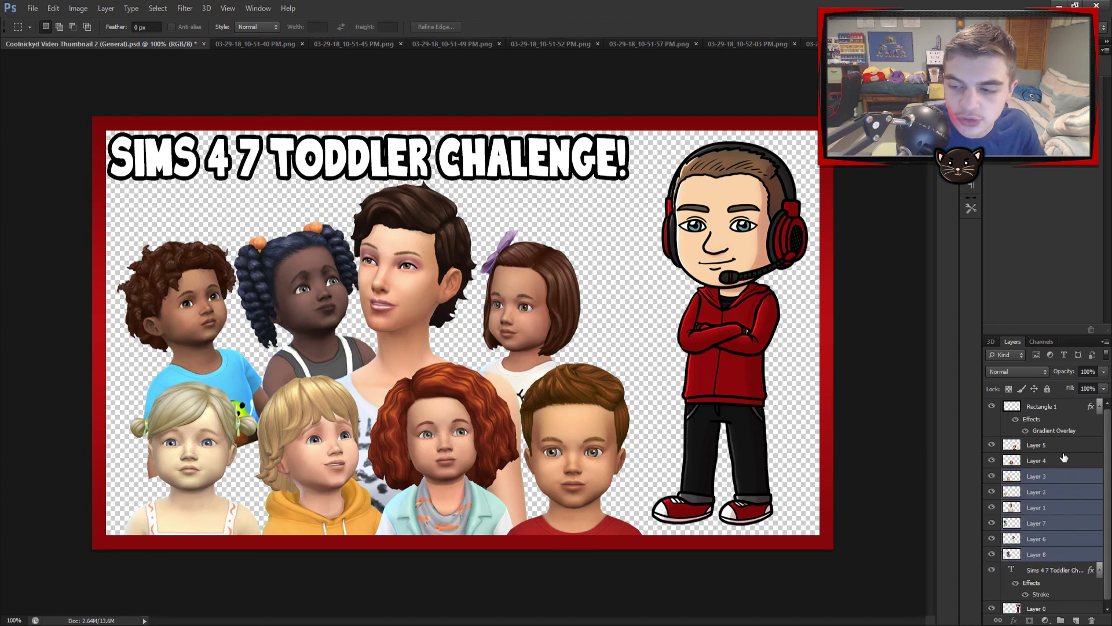
shift+click(1064, 459)
shift+click(1064, 444)
key(ctrl+e)
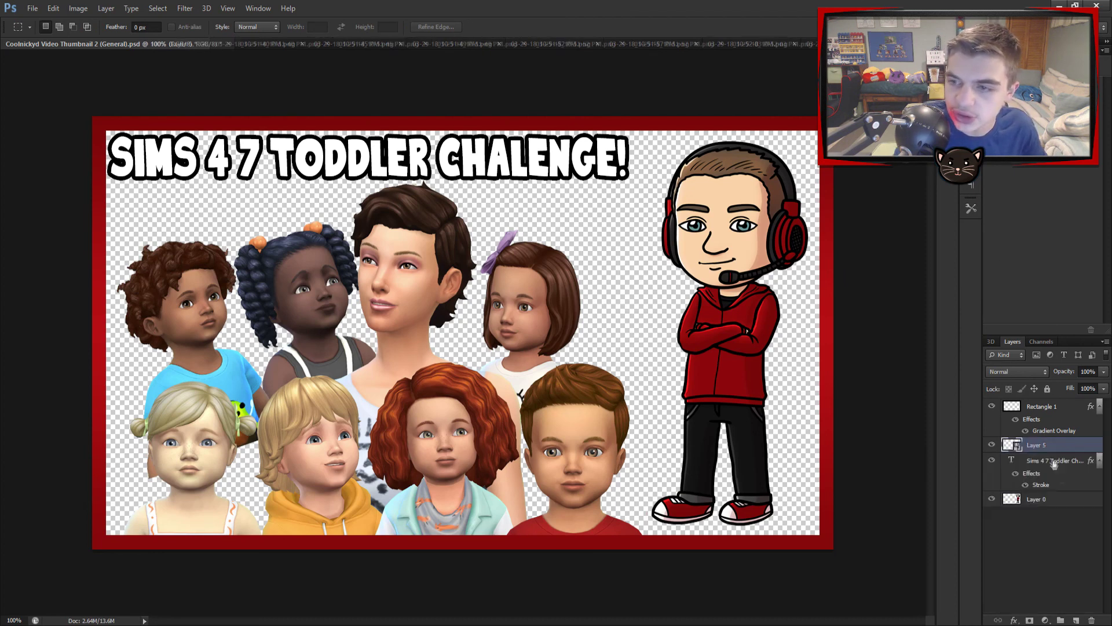
- Add a white Outer Glow outline around the merged Sims on Layer 5 and rasterize the effect into the layer
double_click(1045, 451)
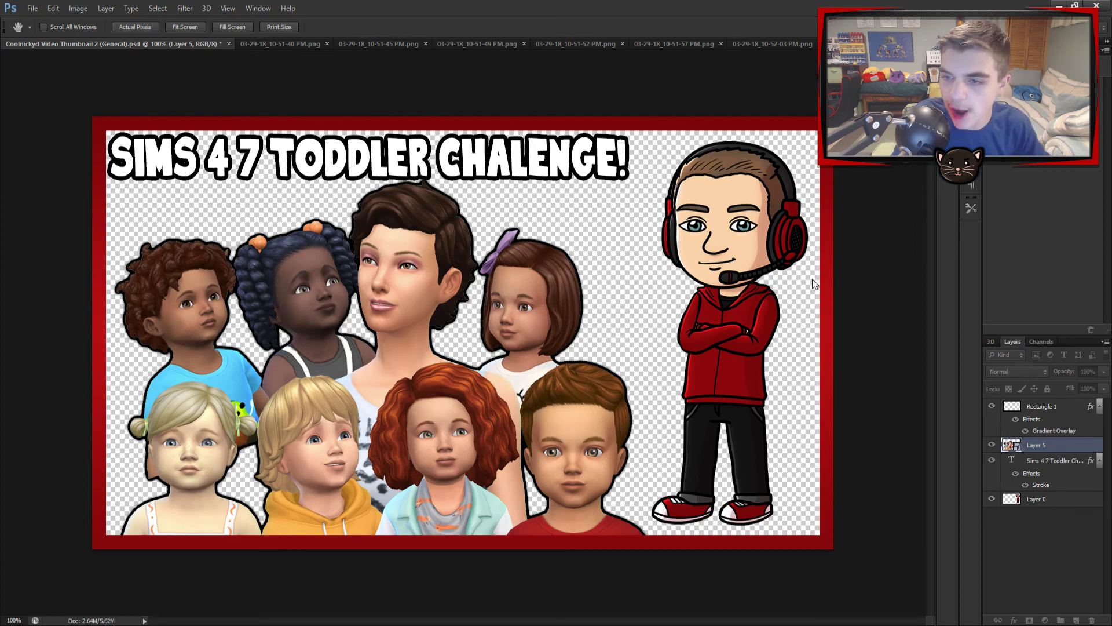
click(830, 218)
click(914, 392)
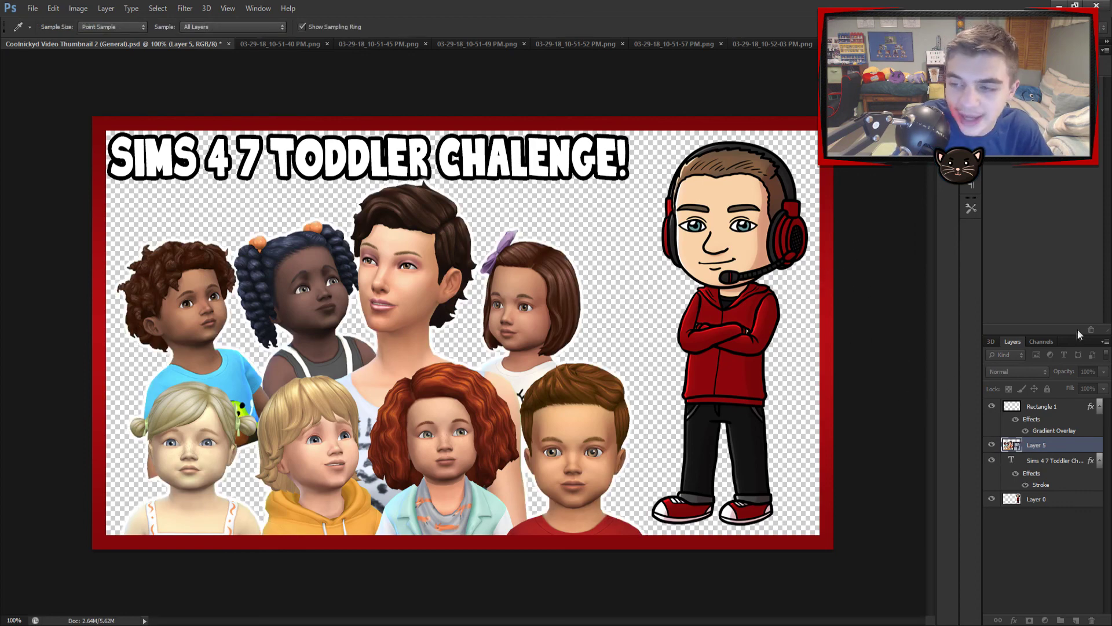
click(1064, 293)
click(989, 168)
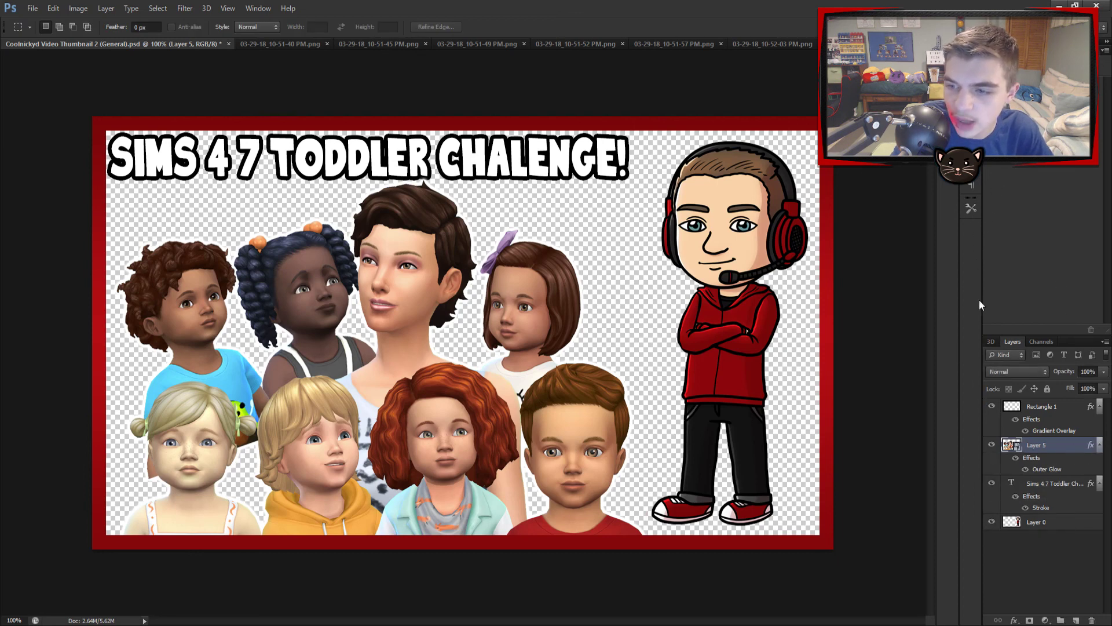
key(ctrl+z)
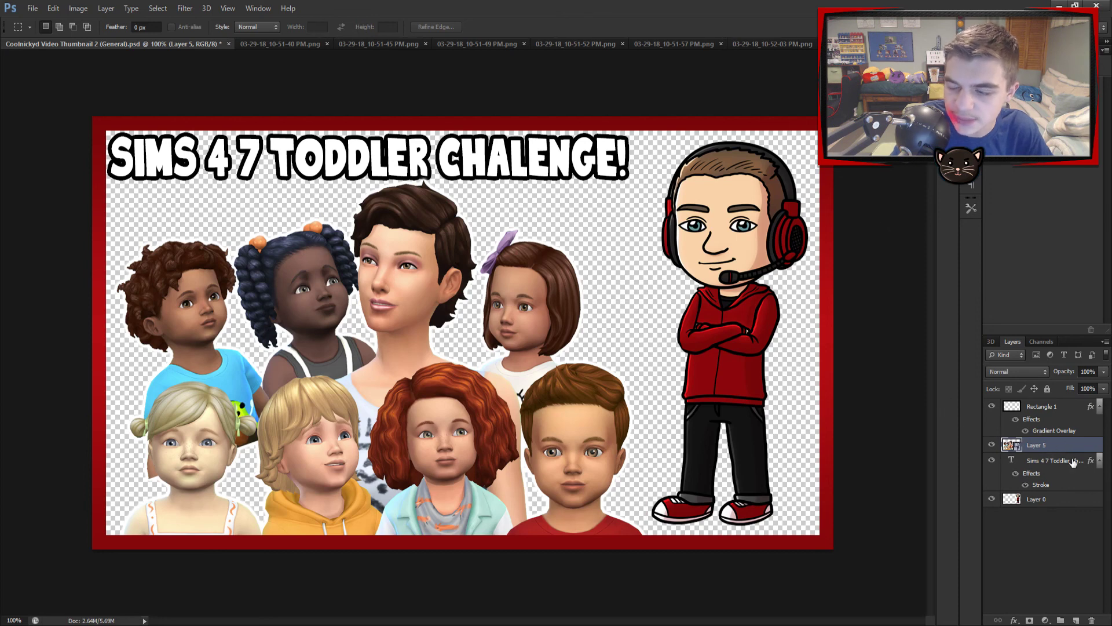
- Add a black Outer Glow around the white outline of the Sims group and nudge the group slightly down and right
key(space)
key(ctrl+z)
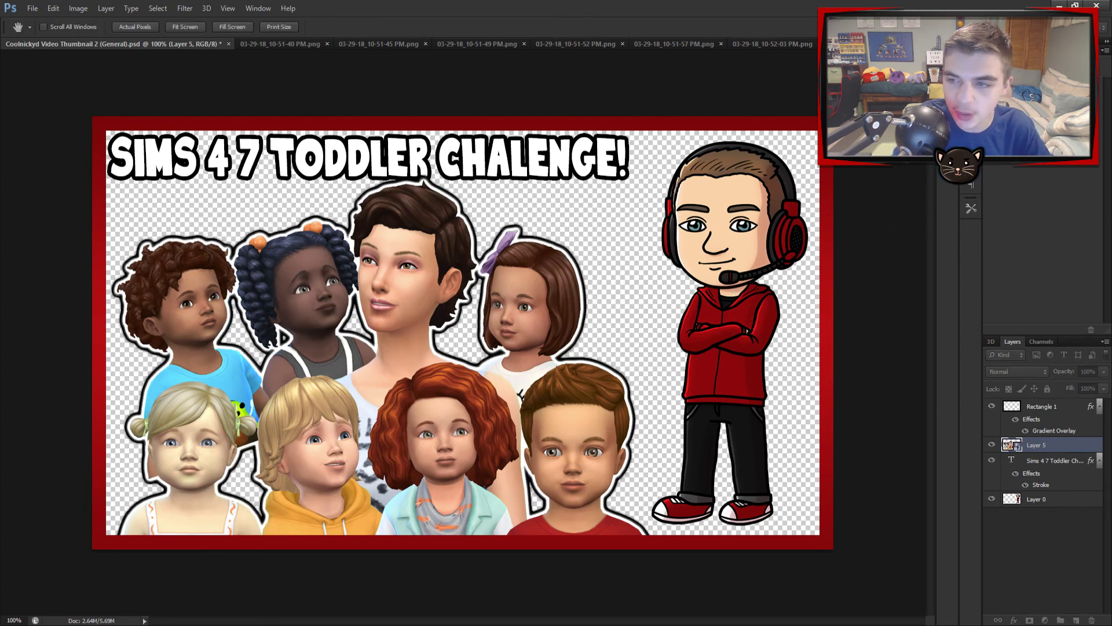
key(v)
drag(273, 281, 283, 288)
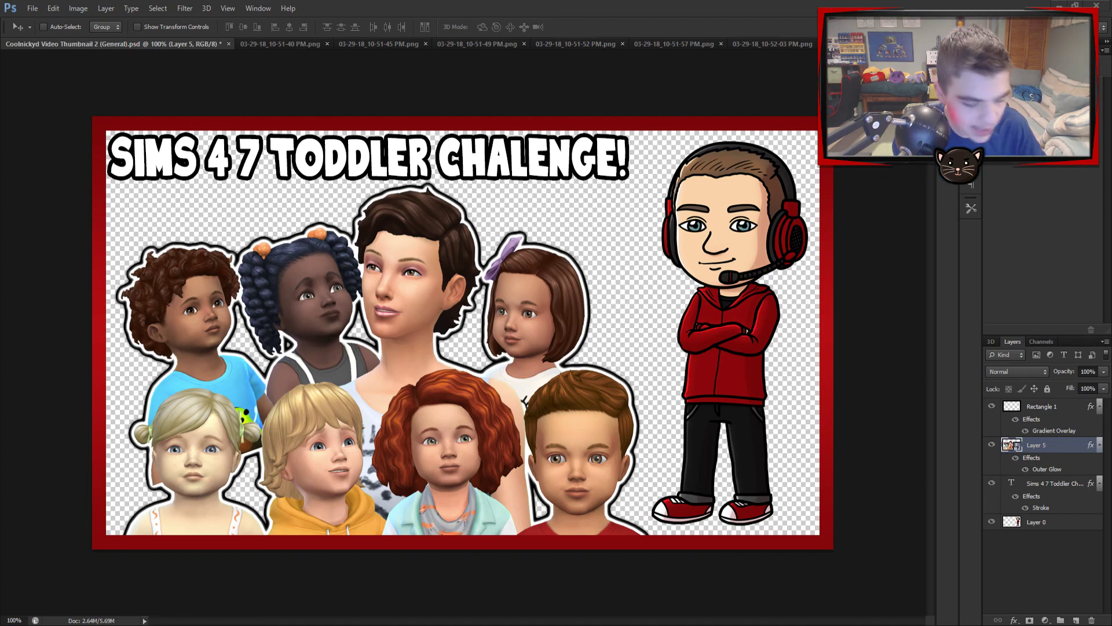
- Paste the pink-and-white sunburst image and stretch it to 129.50% width and 97.69% height, centred to cover the canvas
key(ctrl+v)
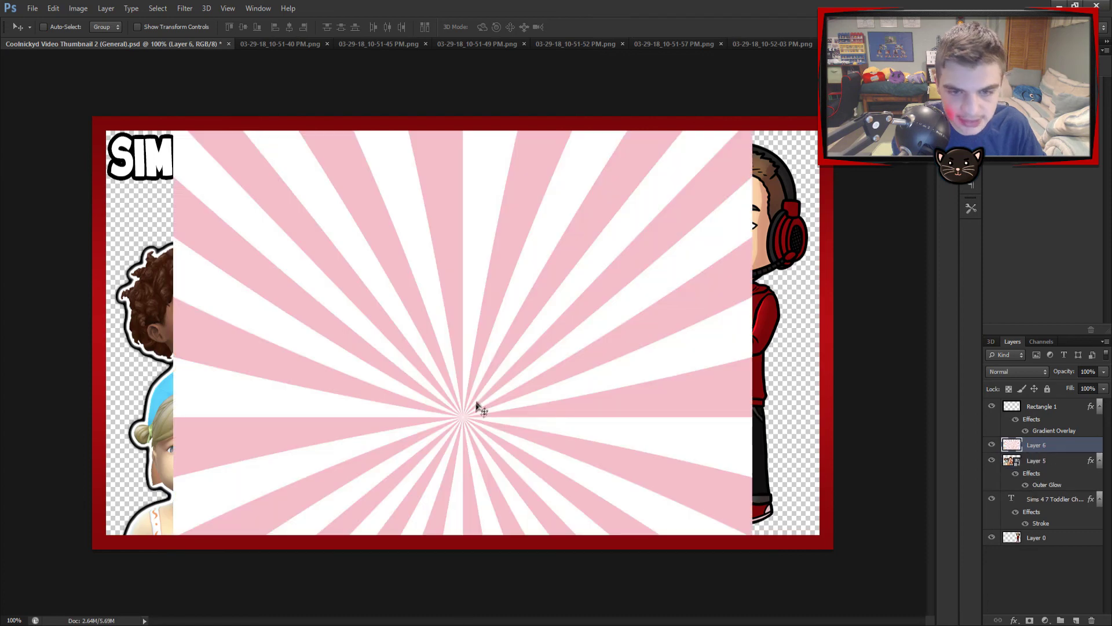
drag(372, 335, 372, 281)
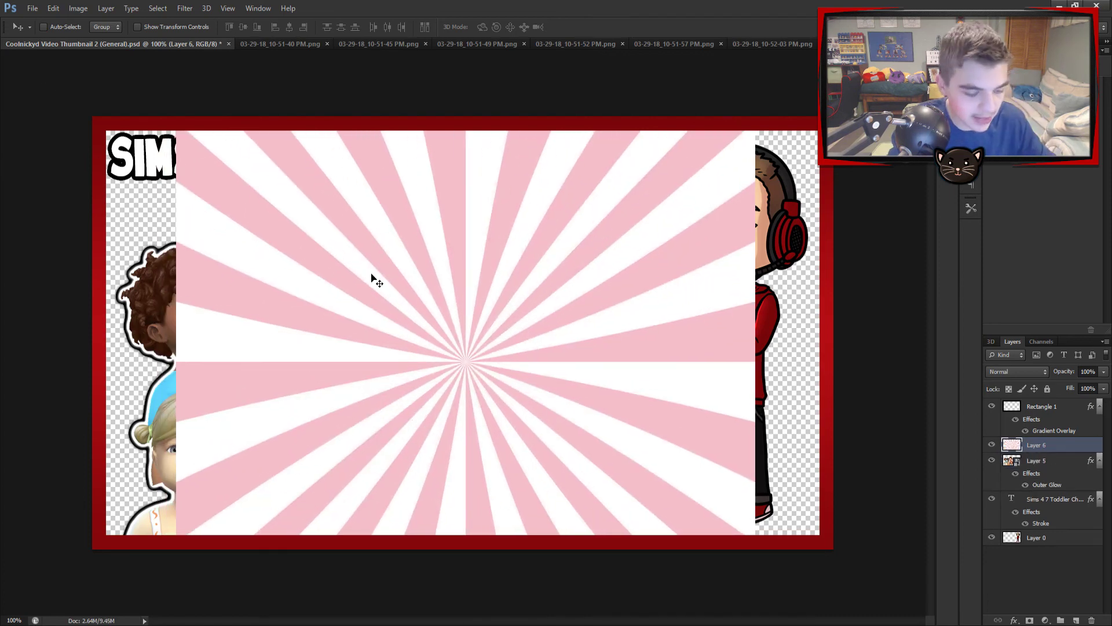
key(ctrl+t)
drag(177, 60, 92, 76)
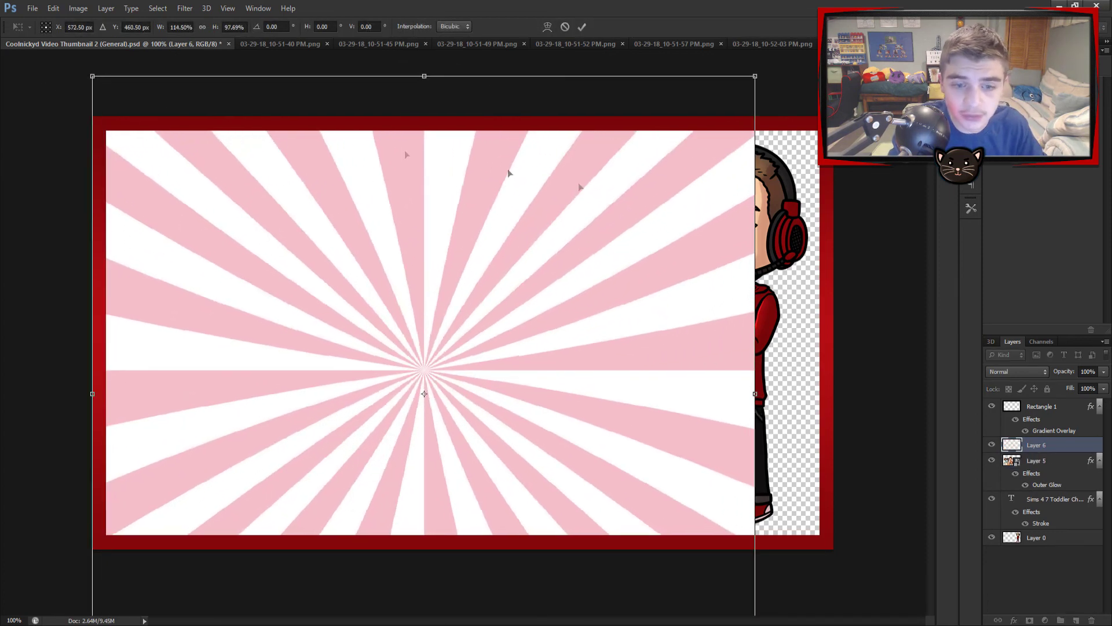
drag(756, 394, 841, 394)
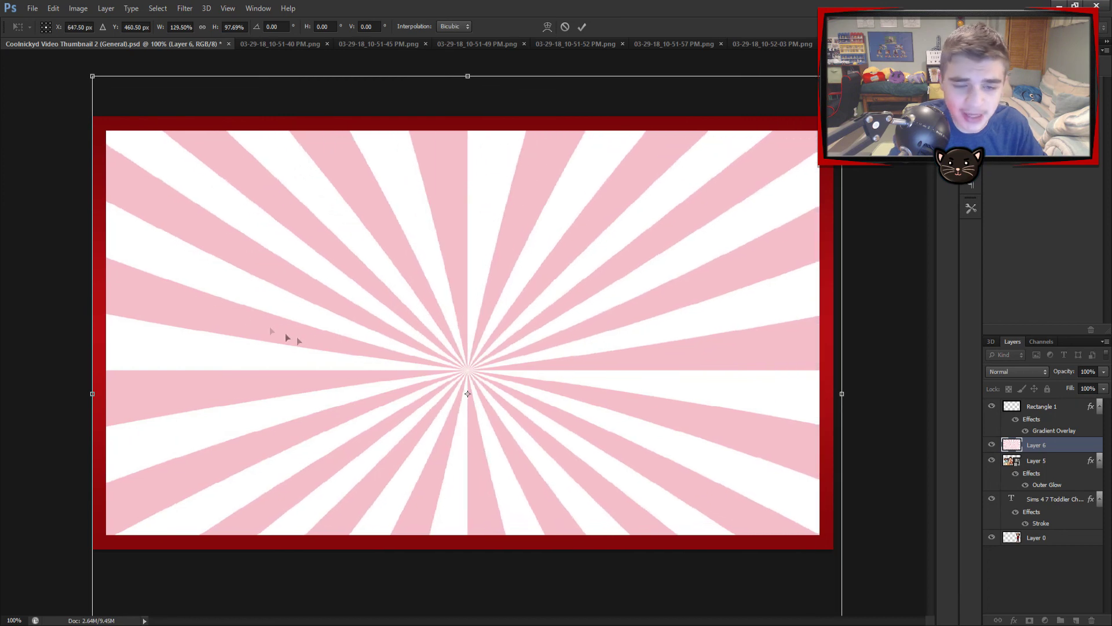
drag(269, 325, 300, 304)
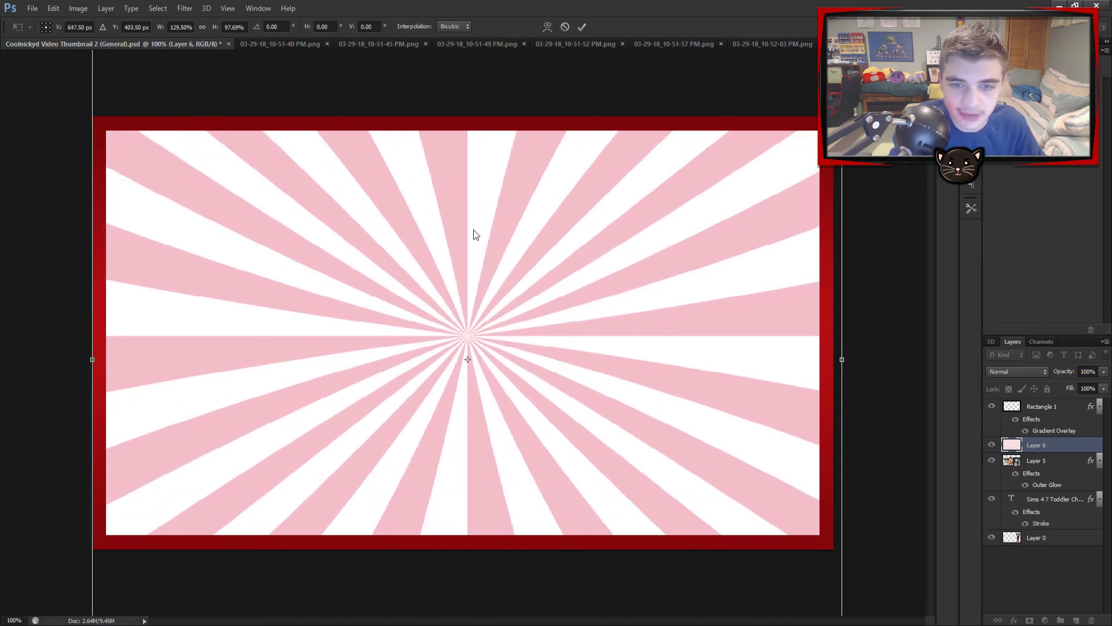
key(Return)
- Move the sunburst layer to the bottom of the layer stack and tint it with a semi-transparent red Color Overlay
drag(1076, 456, 1089, 545)
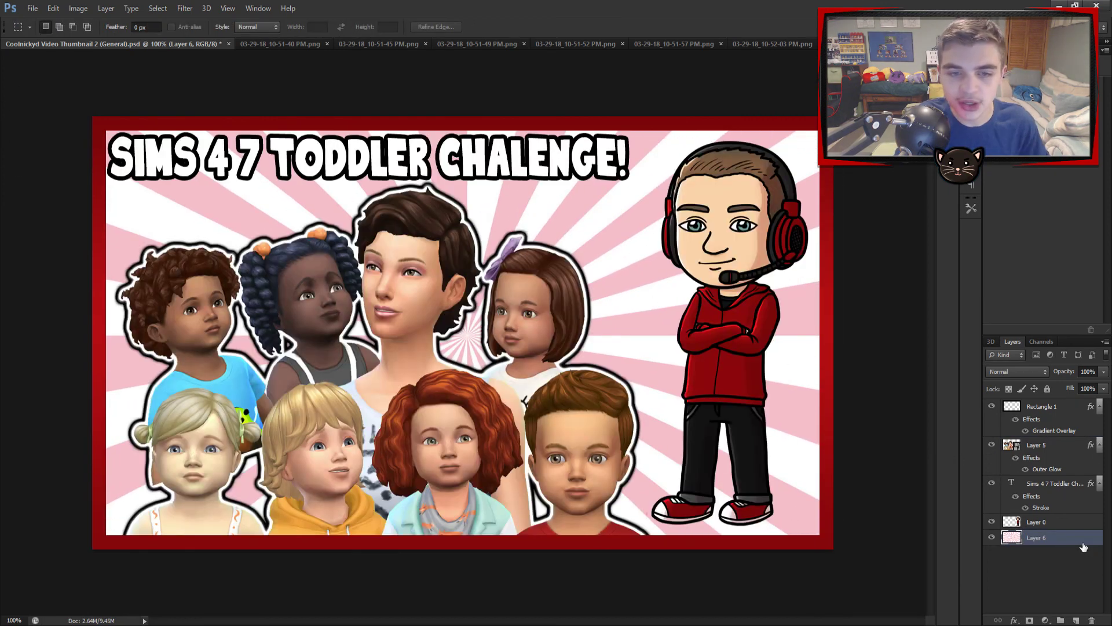
double_click(1089, 543)
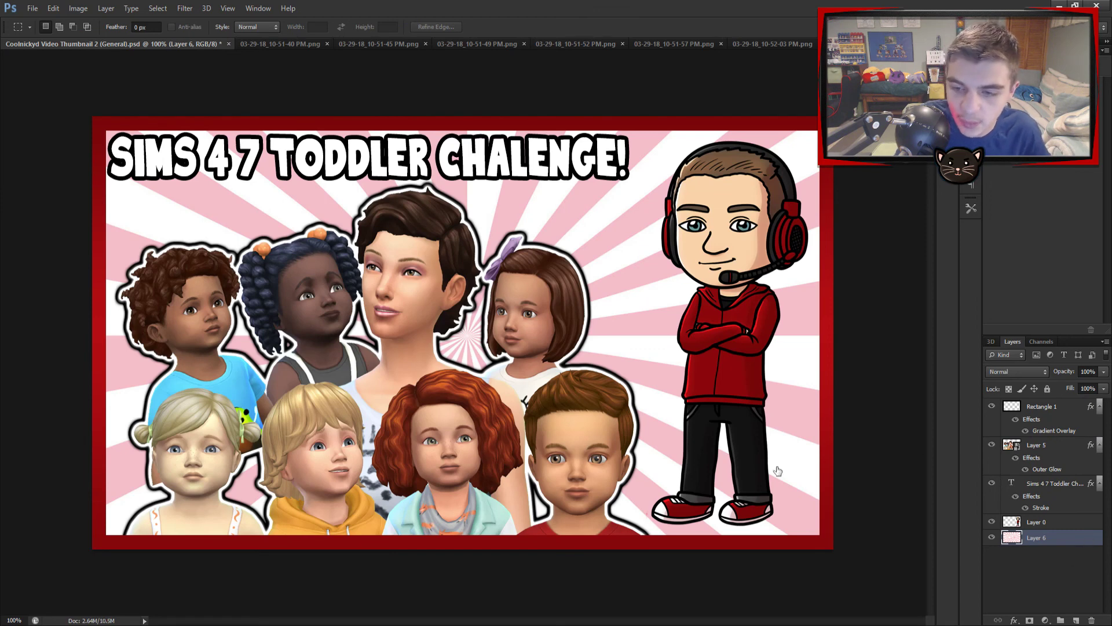
click(663, 281)
key(i)
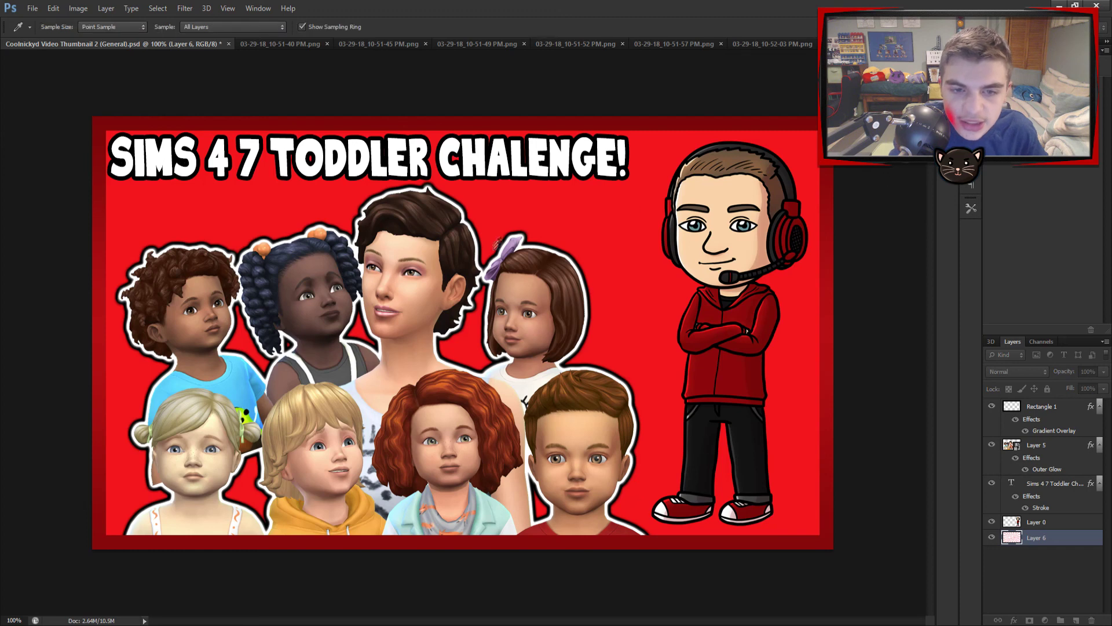
key(h)
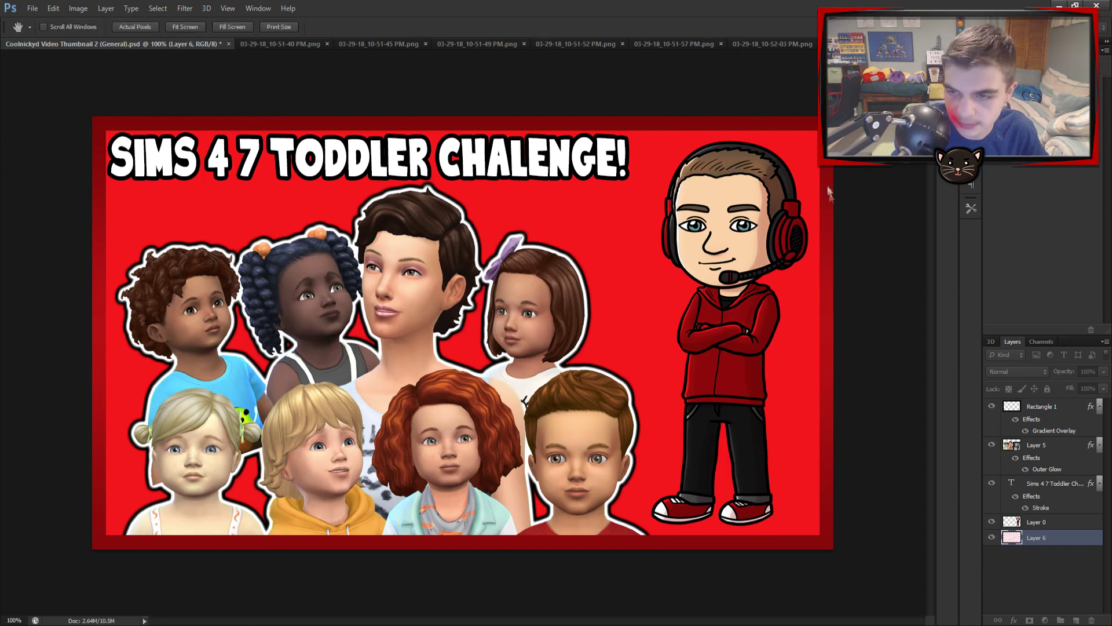
key(ctrl+z)
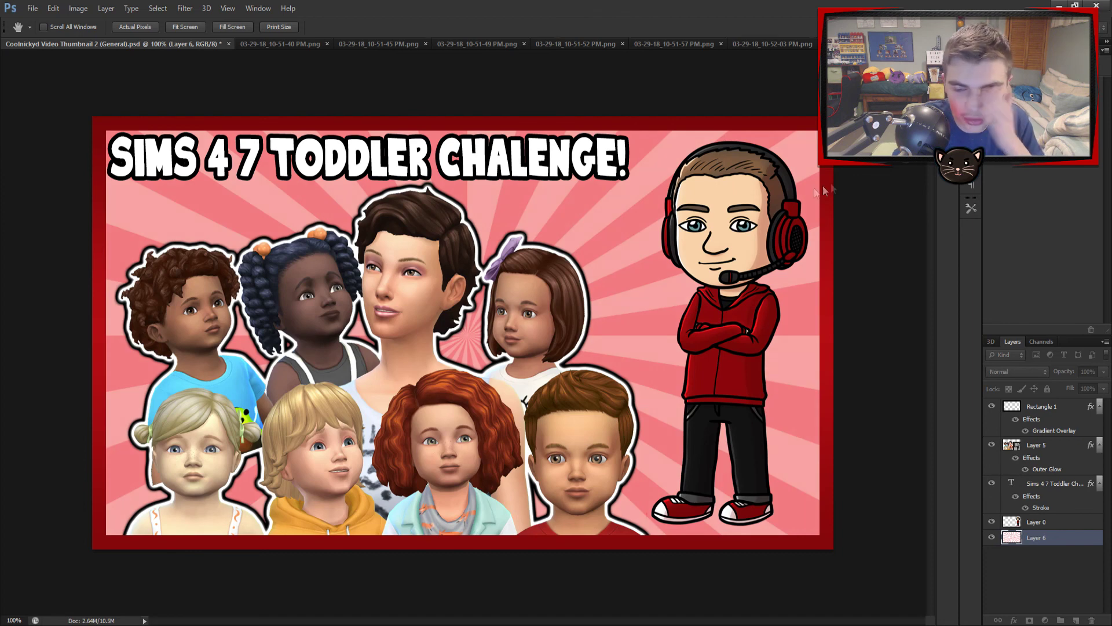
key(Return)
key(m)
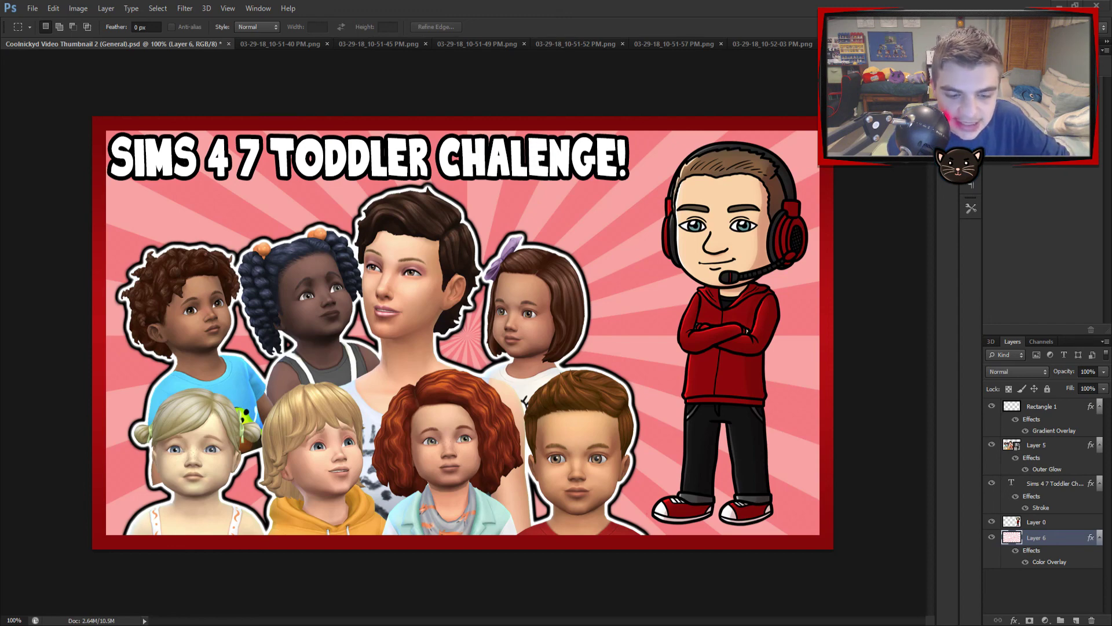
- Paste the flame image, move its layer to the top of the stack, and delete the white background around the flame rows
key(ctrl+v)
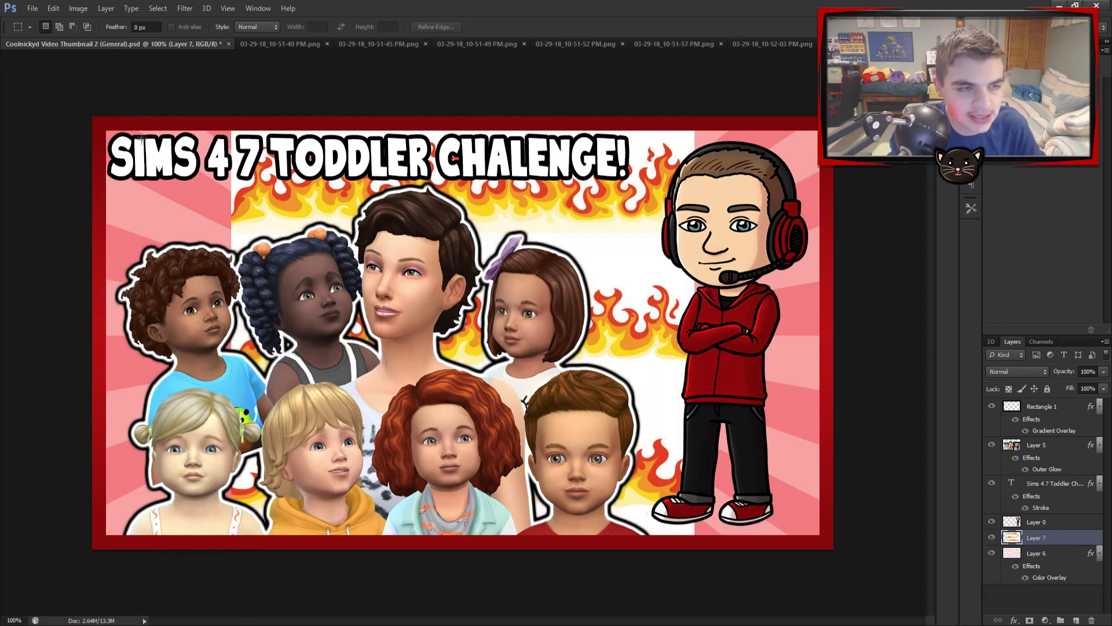
drag(1081, 543, 1046, 401)
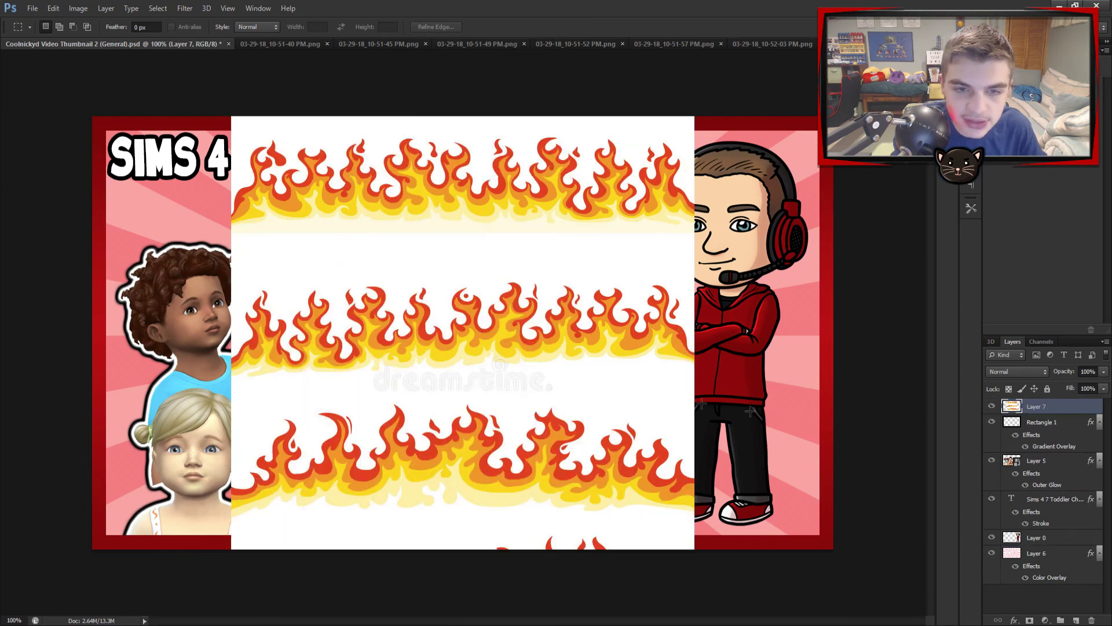
key(w)
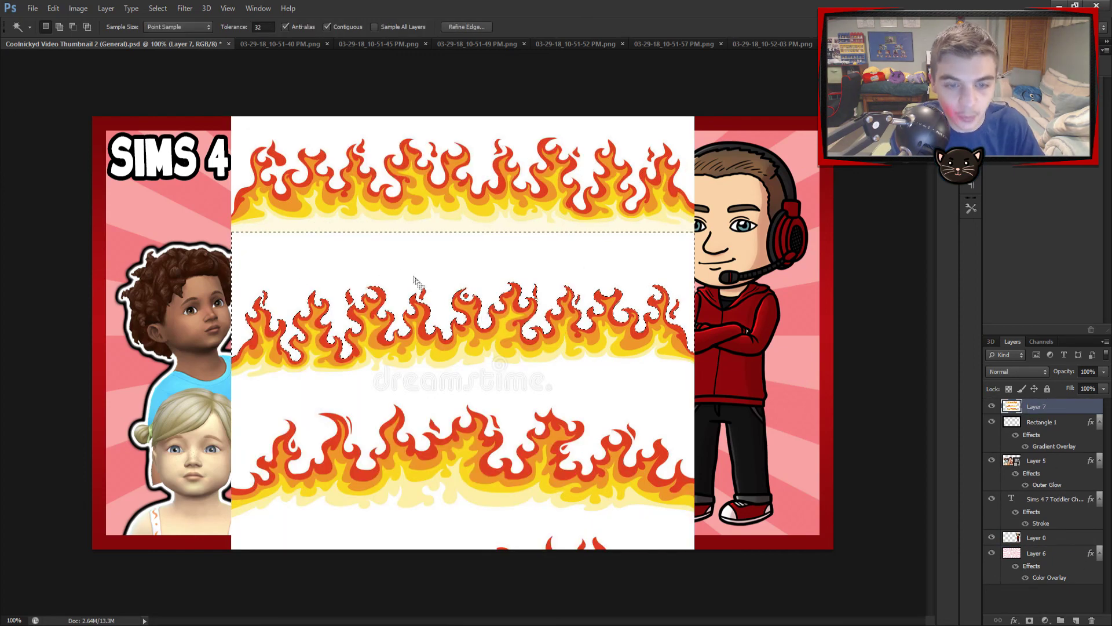
click(431, 287)
key(Delete)
click(633, 392)
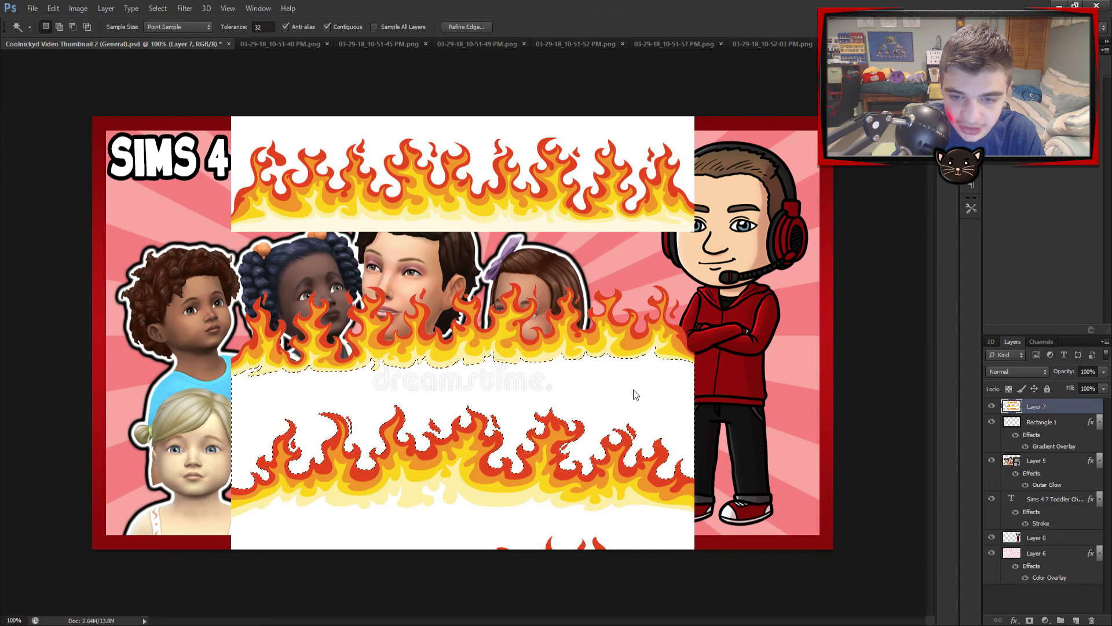
key(Delete)
click(599, 536)
key(Delete)
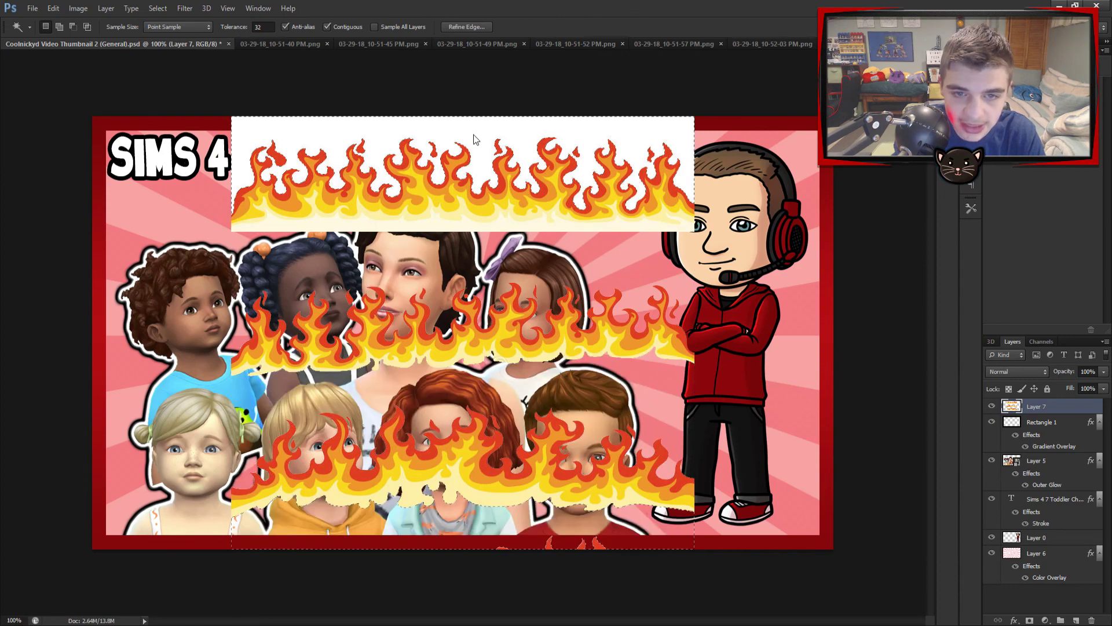
click(463, 139)
key(Delete)
key(ctrl+d)
key(m)
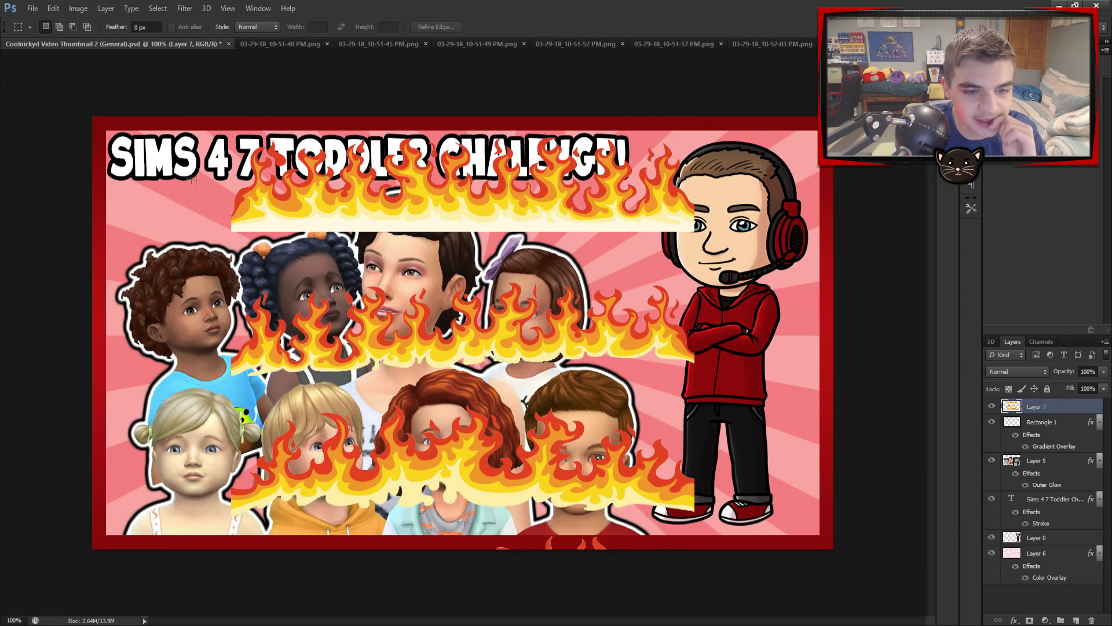
- Copy two of the flame rows onto their own layers and delete the leftover flame layer, Layer 7
key(v)
mouse_move(449, 239)
mouse_down()
mouse_move(405, 280)
mouse_move(409, 391)
mouse_move(428, 464)
mouse_move(487, 533)
mouse_move(457, 237)
mouse_move(448, 248)
mouse_up()
key(m)
drag(200, 143, 686, 290)
key(Delete)
key(ctrl+d)
key(ctrl+v)
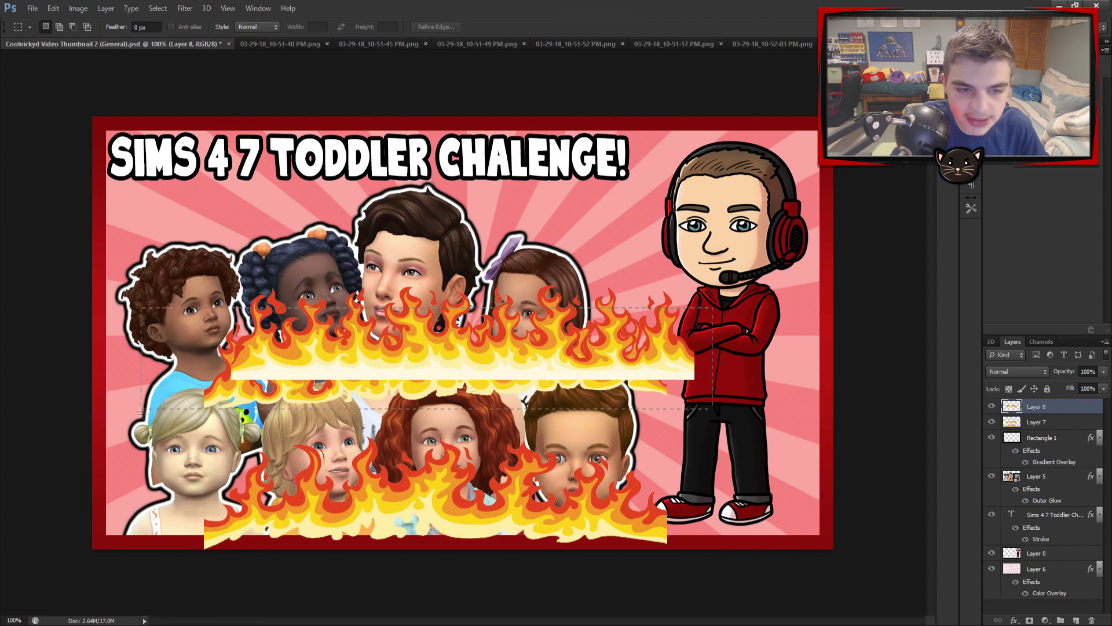
key(ctrl+v)
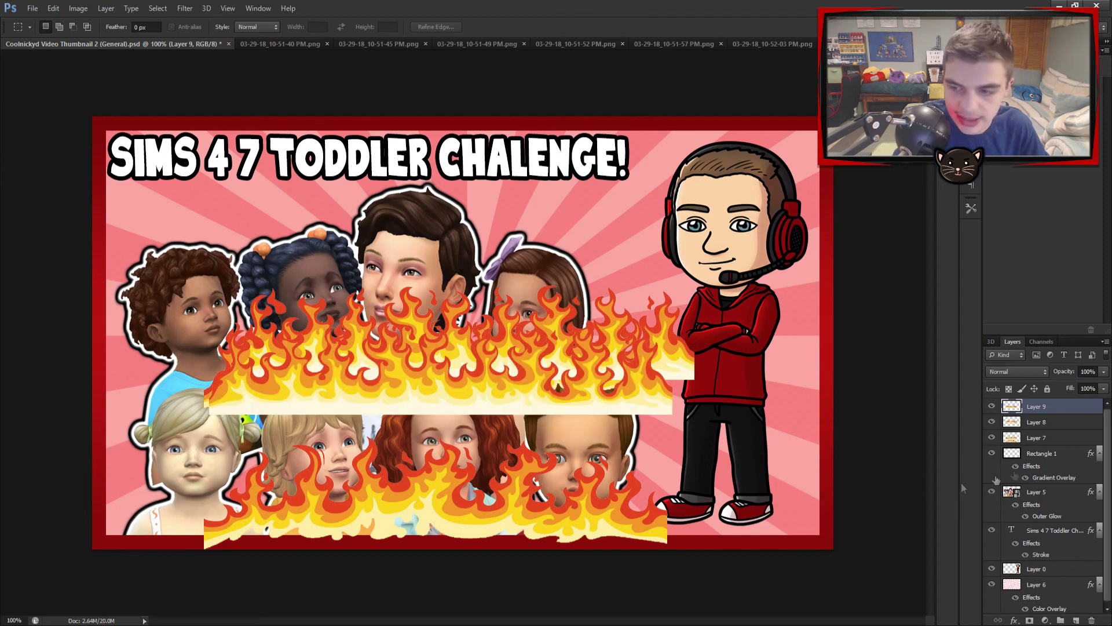
click(1076, 443)
key(Delete)
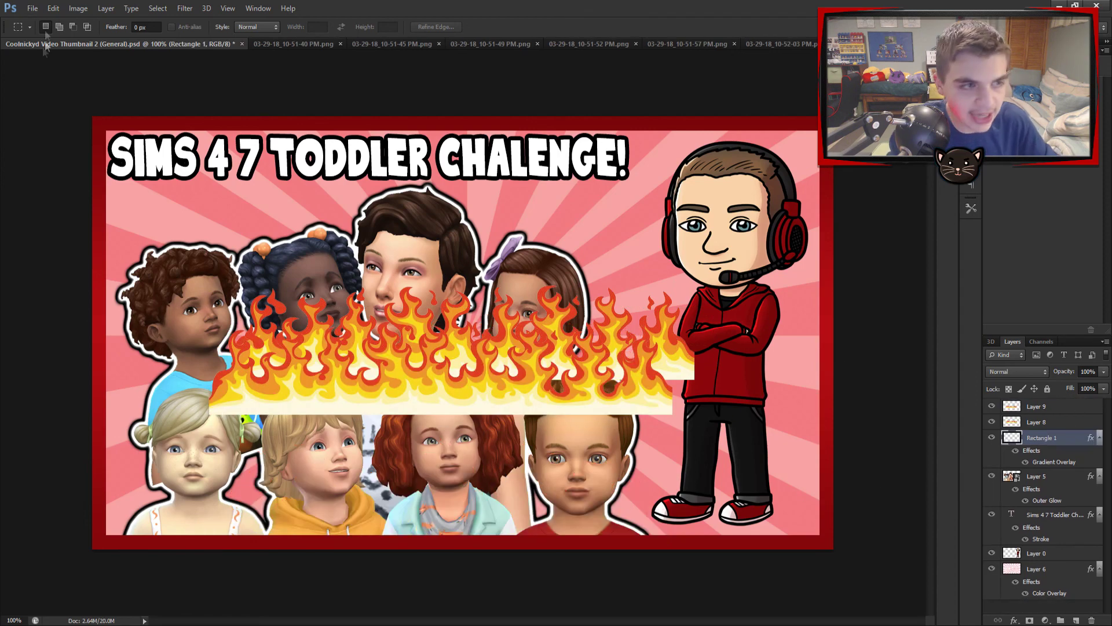
- Stretch the Layer 9 flames to 134.75% width and 193.08% height and position them along the canvas's lower-left edge
key(v)
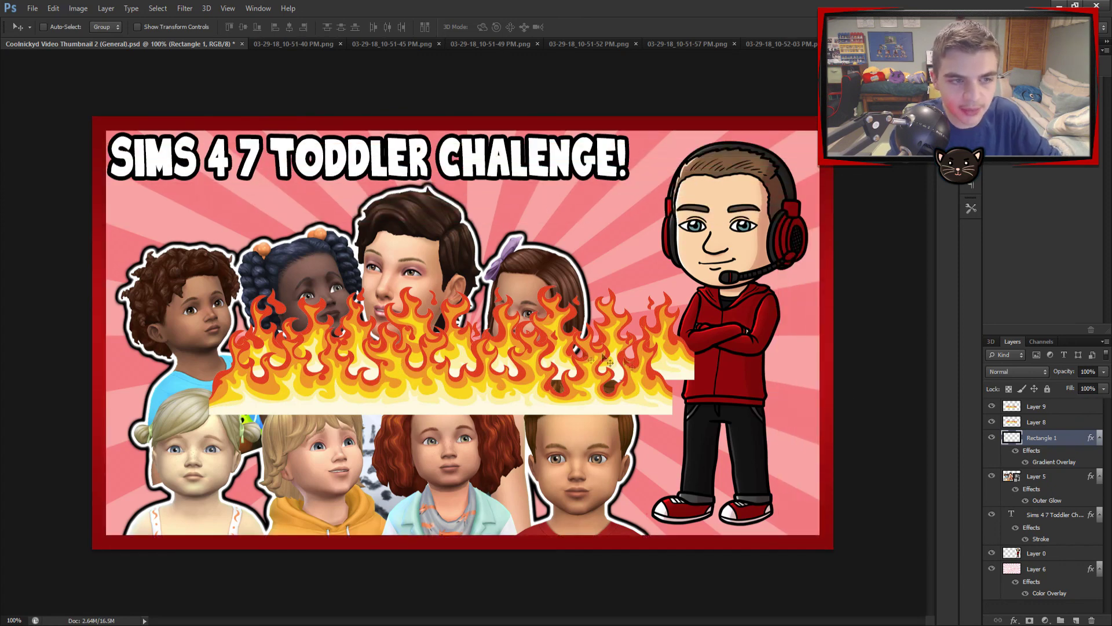
click(1070, 408)
key(ctrl+t)
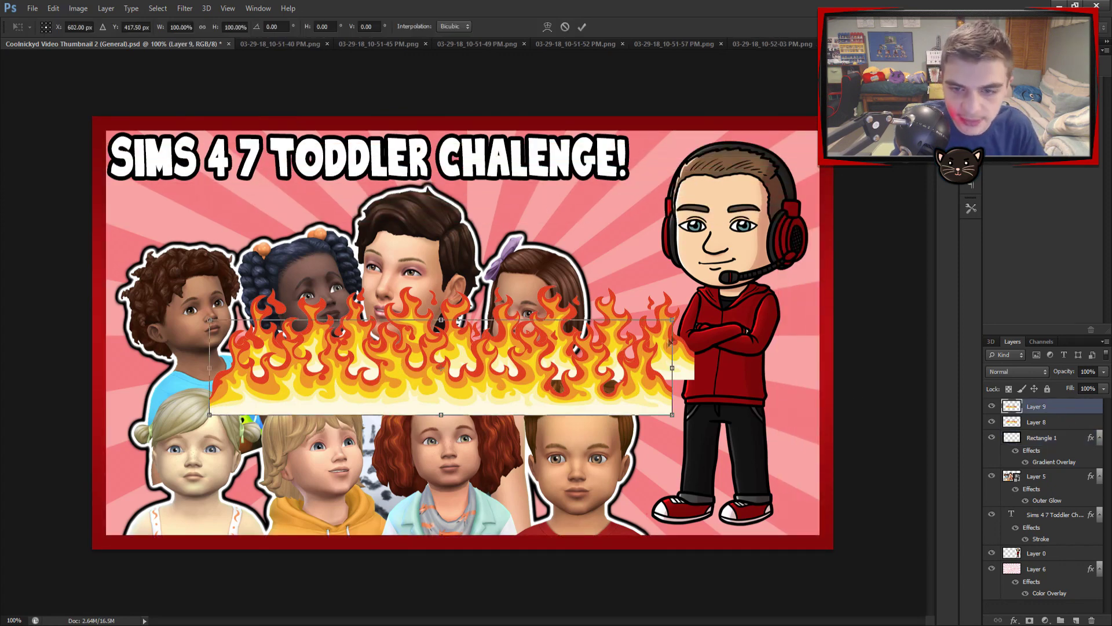
drag(672, 319, 833, 232)
drag(565, 378, 452, 550)
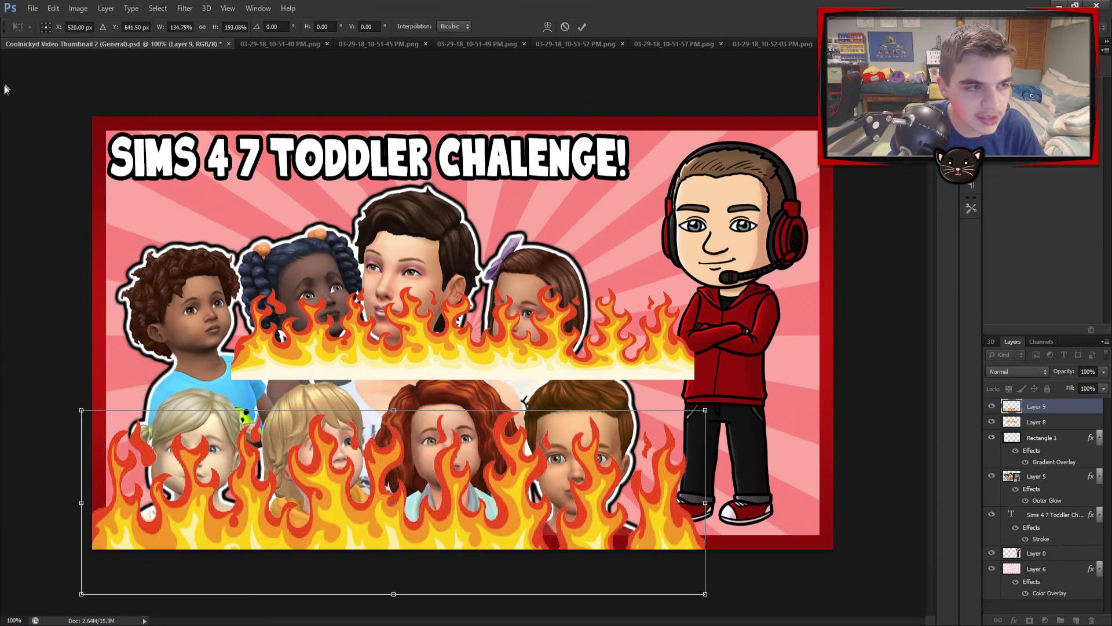
key(Return)
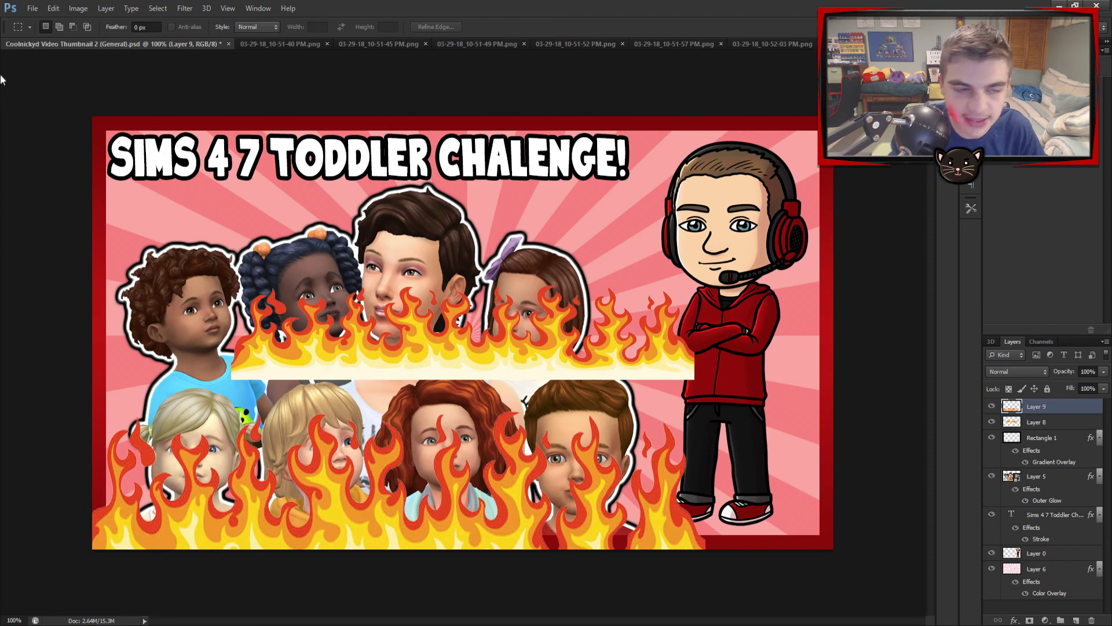
- Reorder the Layer 9 flames to sit directly beneath the Sims group on Layer 5
key(v)
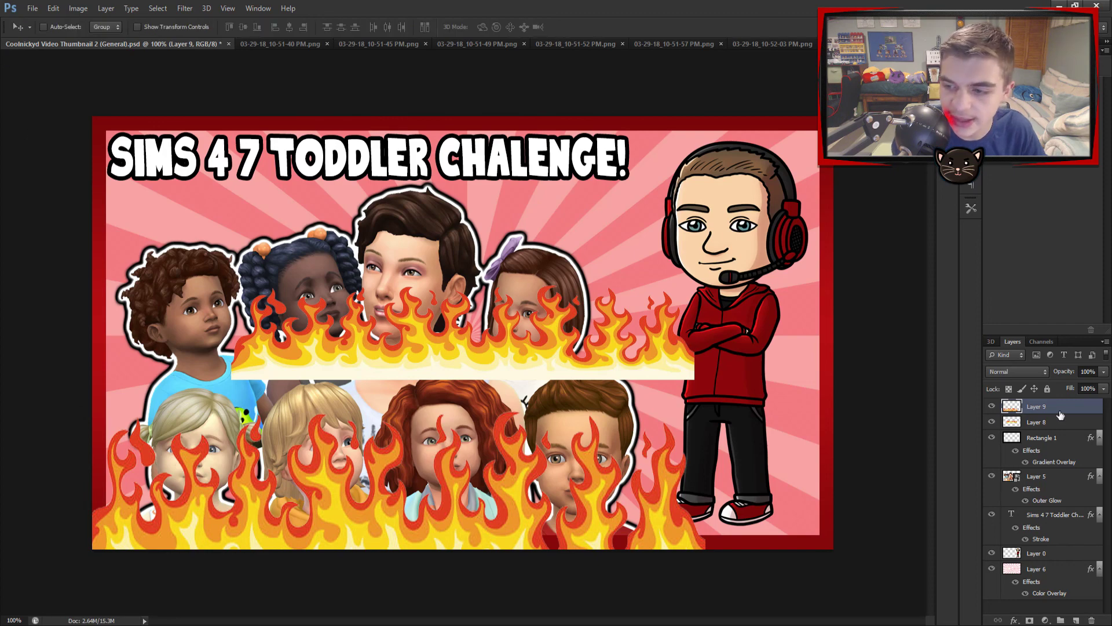
drag(1061, 415, 1061, 508)
key(ctrl+t)
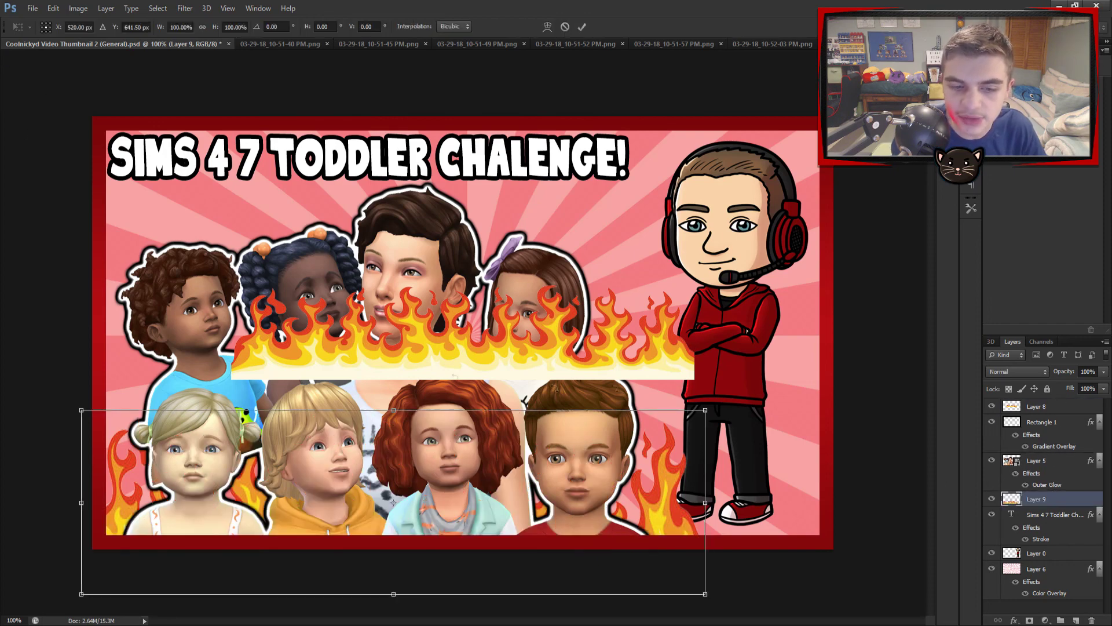
key(Return)
key(m)
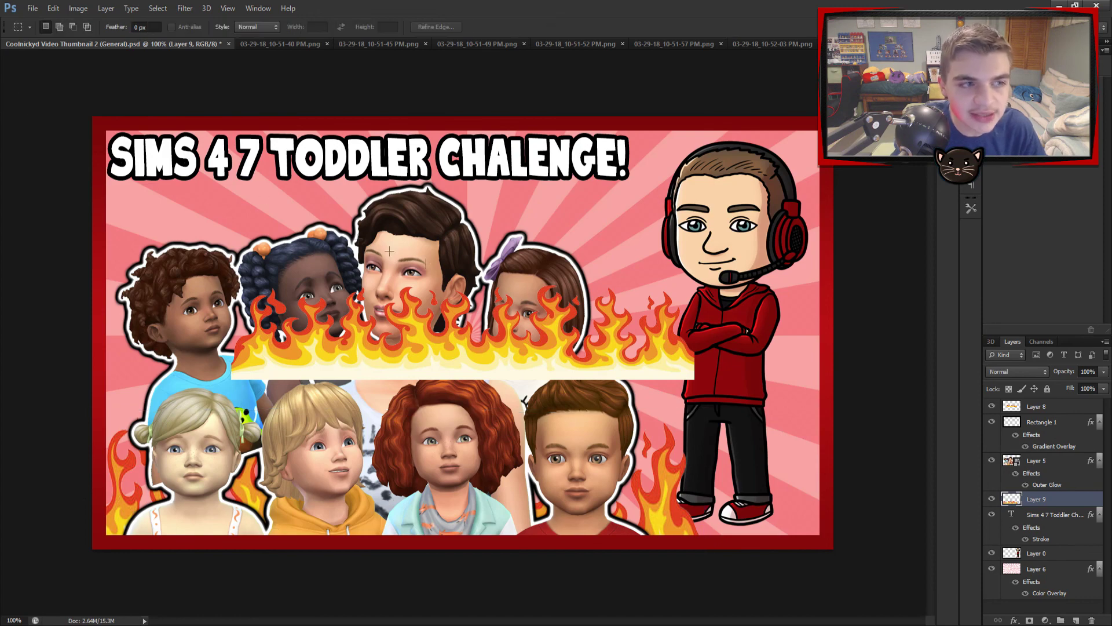
- Move the Layer 8 flames below Layer 9 and stretch them to 149.50% width and 409.43% height behind the Sims
drag(1054, 406, 1054, 506)
key(ctrl+t)
drag(694, 285, 808, 189)
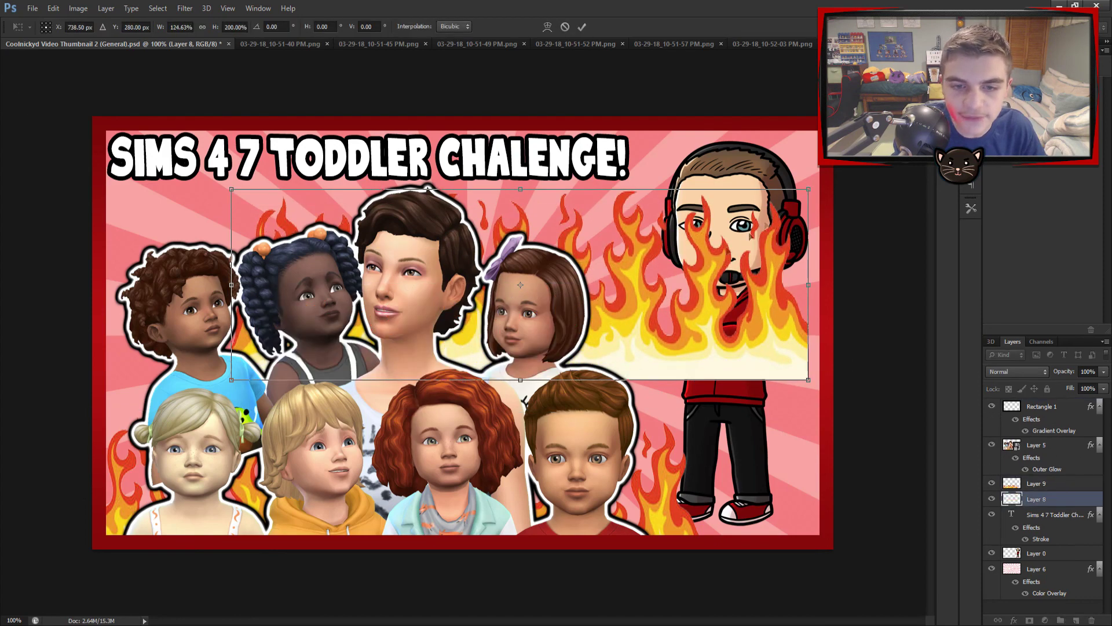
drag(701, 265, 605, 348)
drag(682, 294, 789, 225)
drag(701, 345, 687, 435)
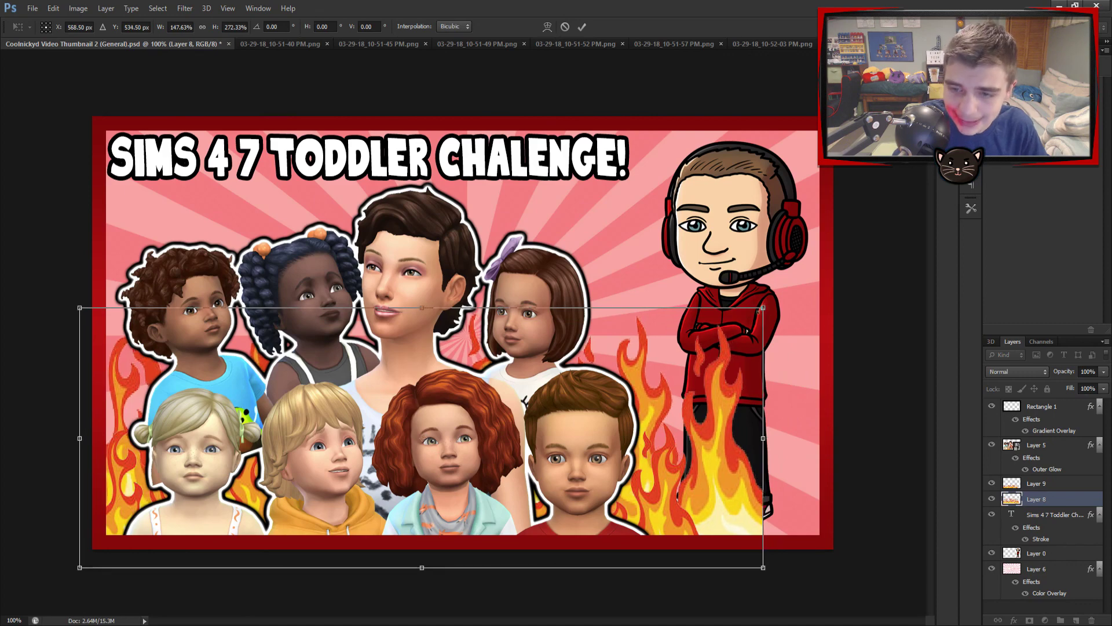
drag(765, 305, 769, 181)
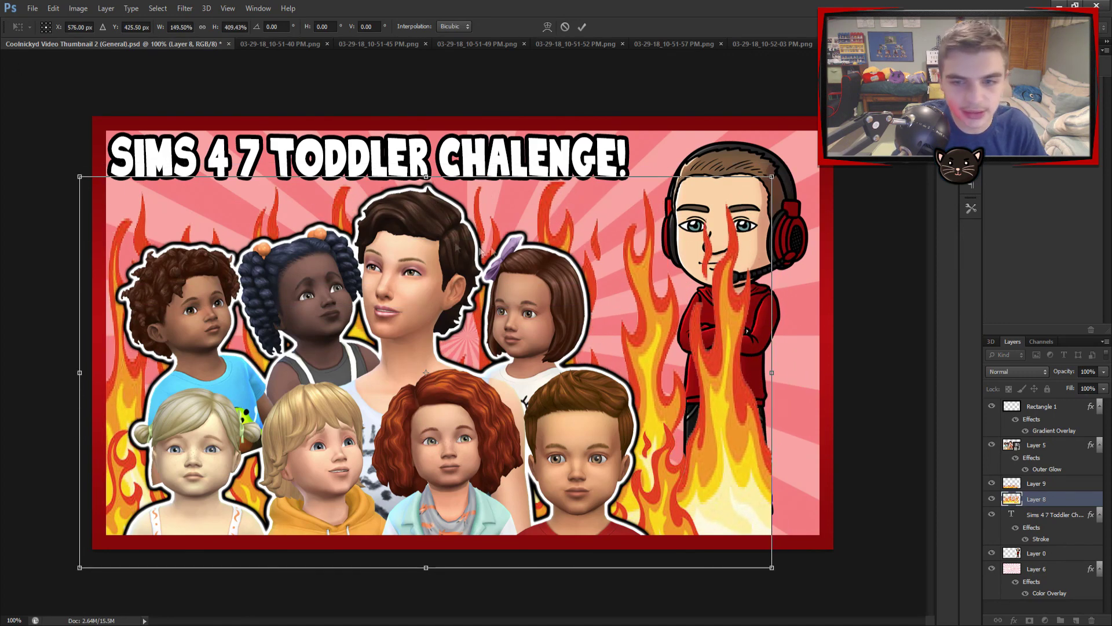
key(Return)
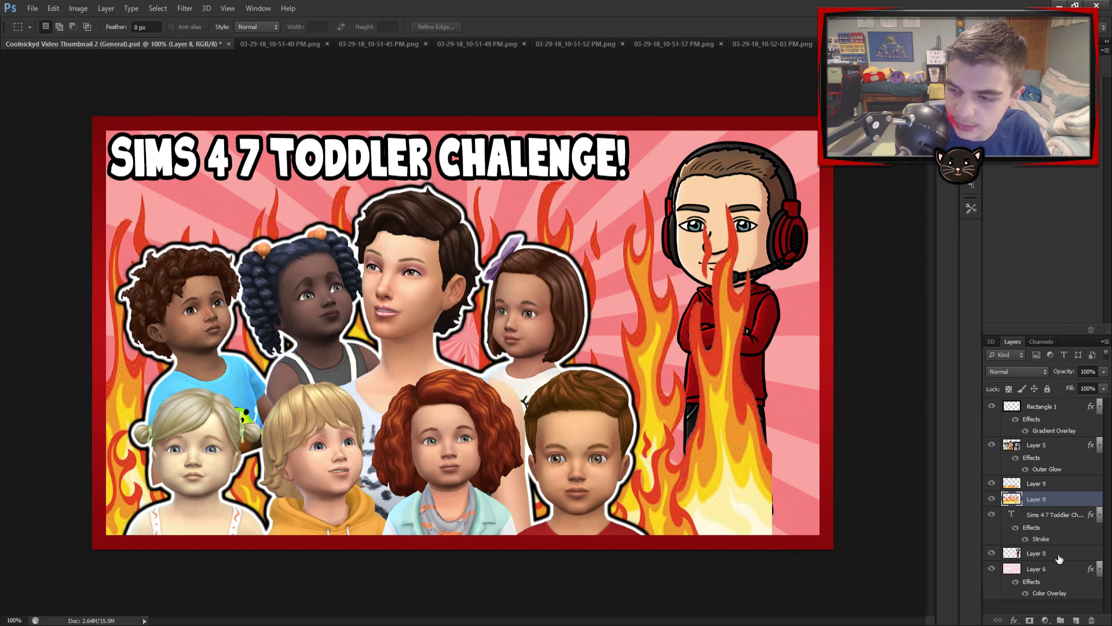
- Move the cartoon character's layer above the flames and erase the cut-off Layer 8 flames behind his legs
drag(1059, 558, 1062, 481)
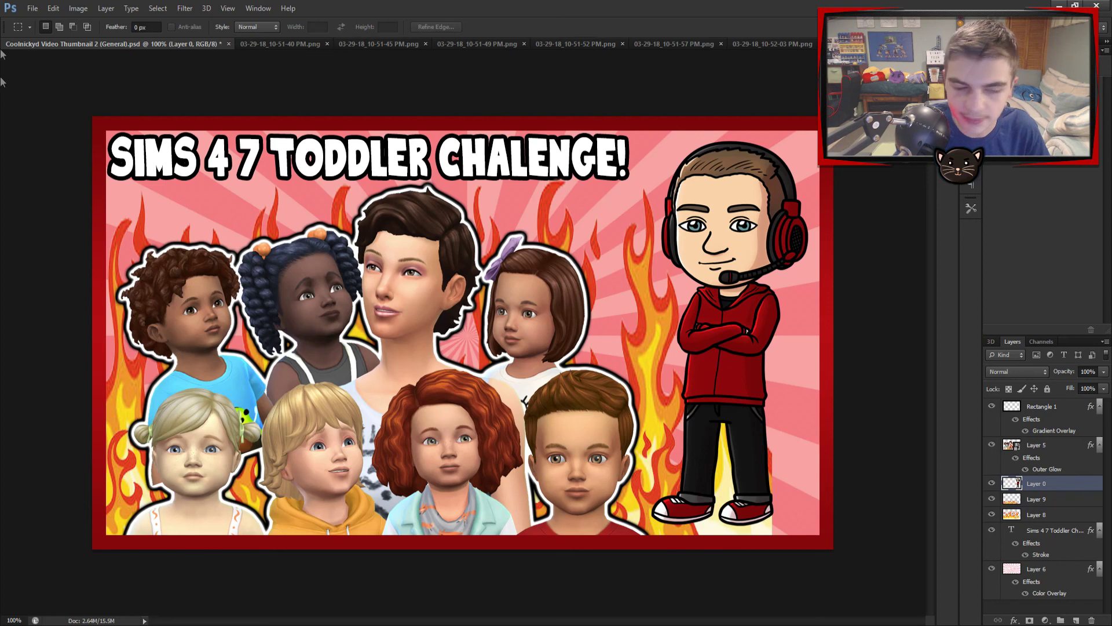
key(e)
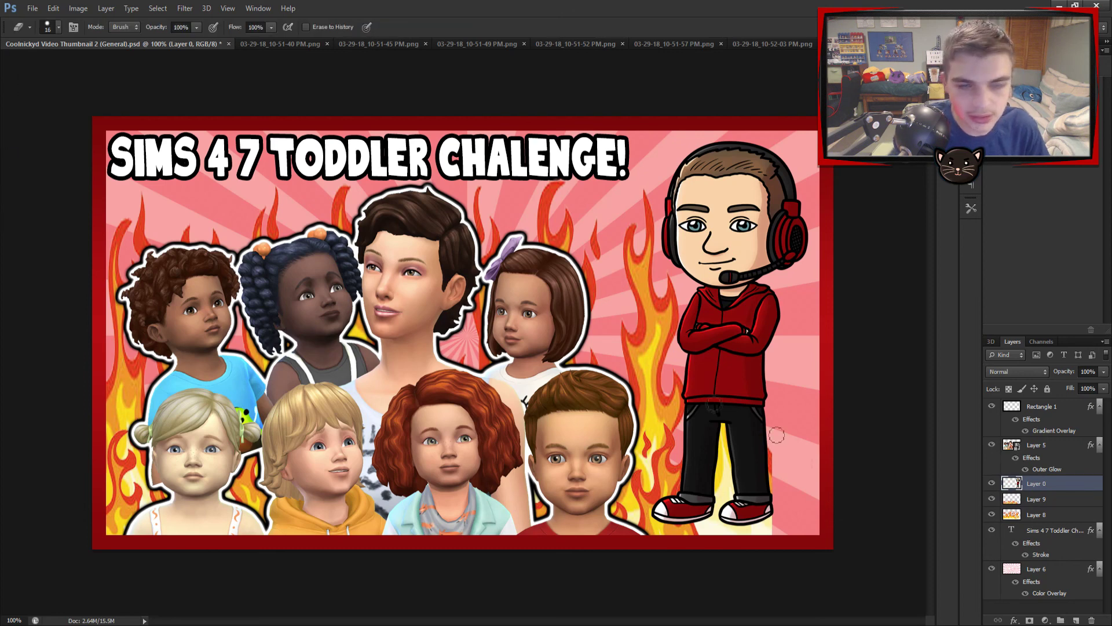
click(93, 69)
drag(792, 442, 760, 487)
key(ctrl+z)
click(1061, 500)
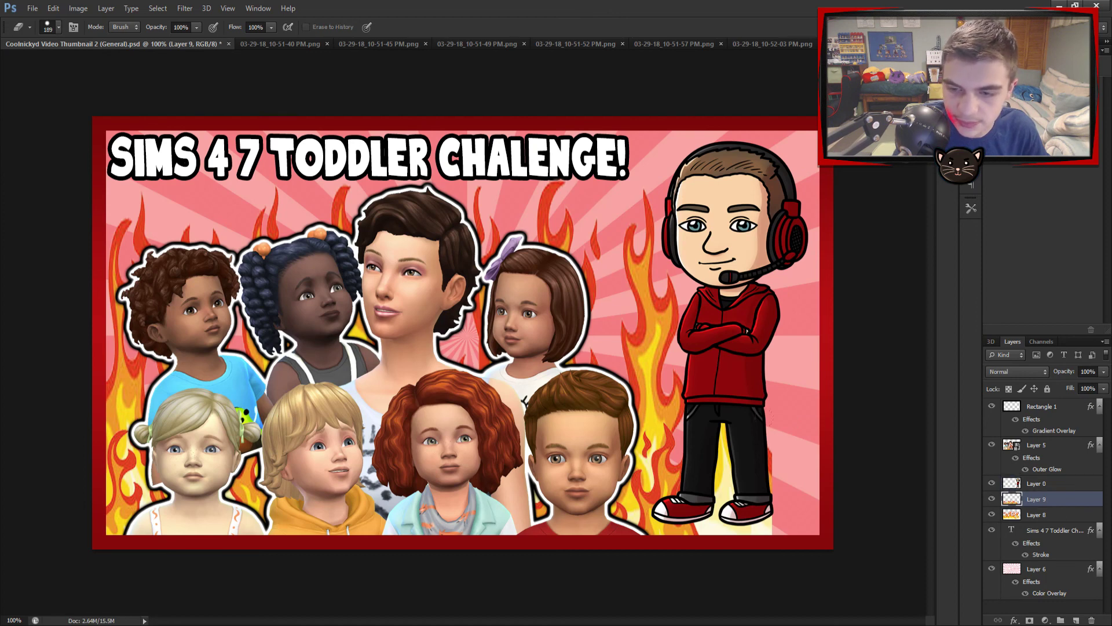
click(1069, 518)
mouse_move(785, 481)
mouse_down()
mouse_move(755, 507)
mouse_move(720, 426)
mouse_up()
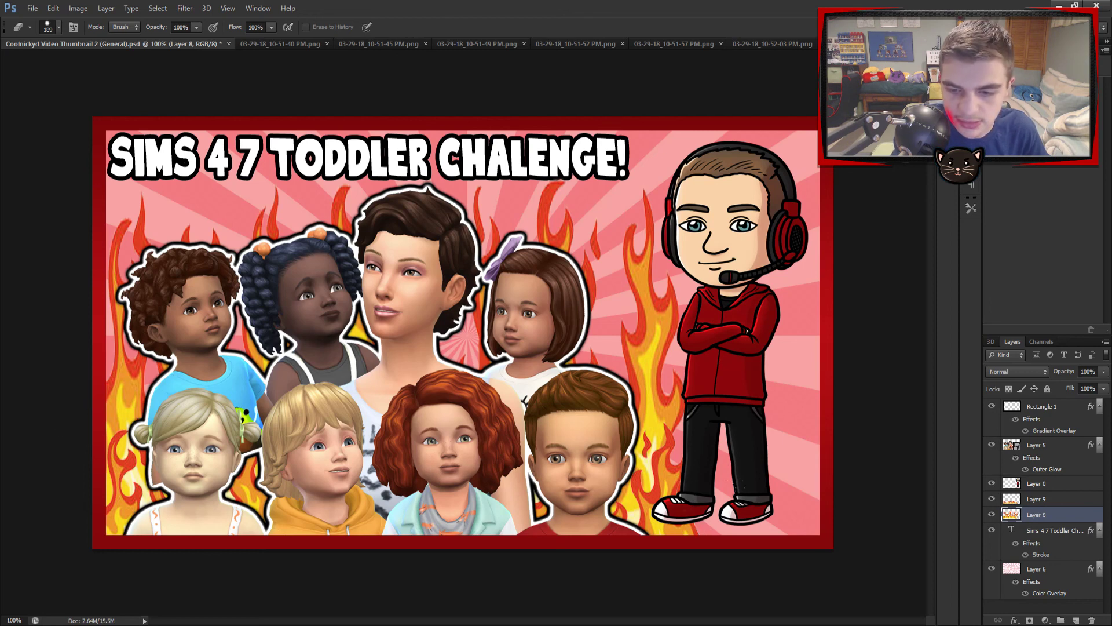
- Merge the two flame layers into one and apply an Outer Glow to the merged flames
key(m)
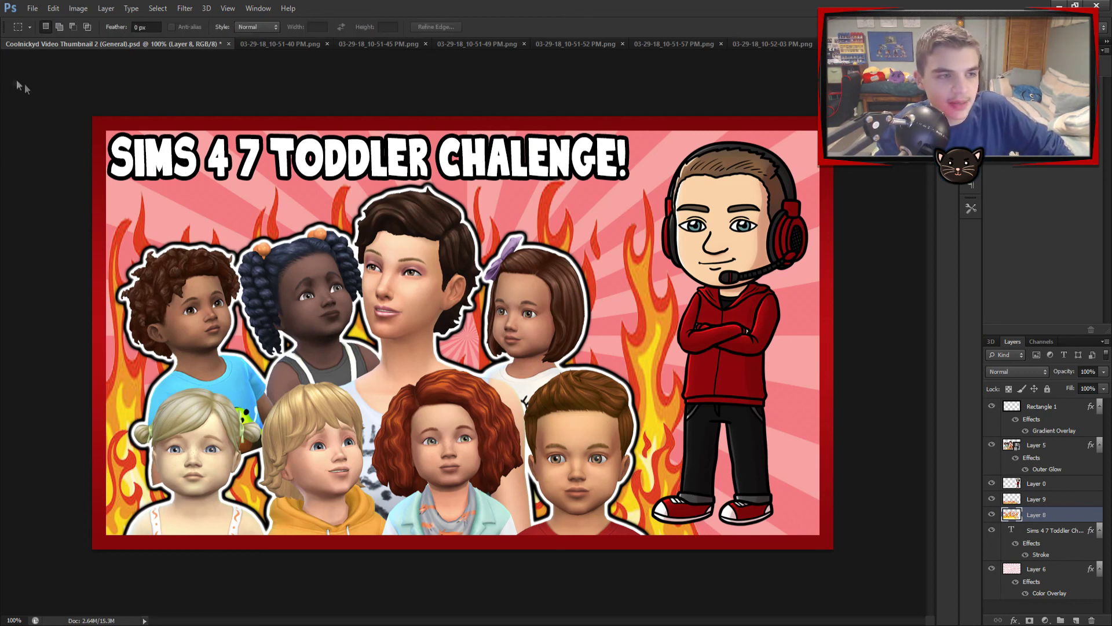
ctrl+click(1060, 502)
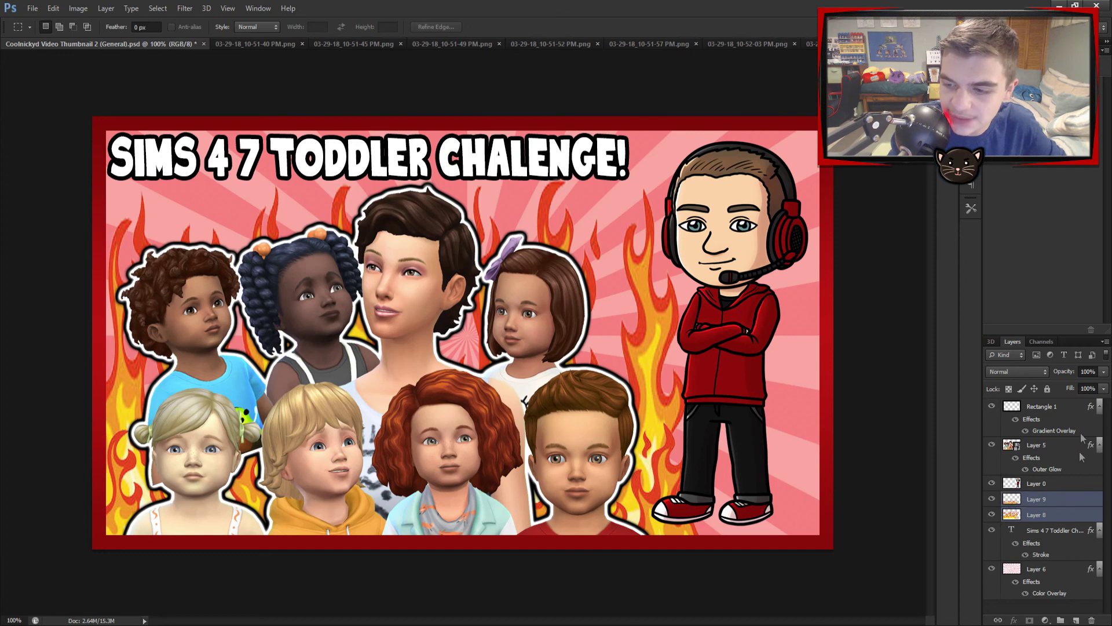
key(ctrl+e)
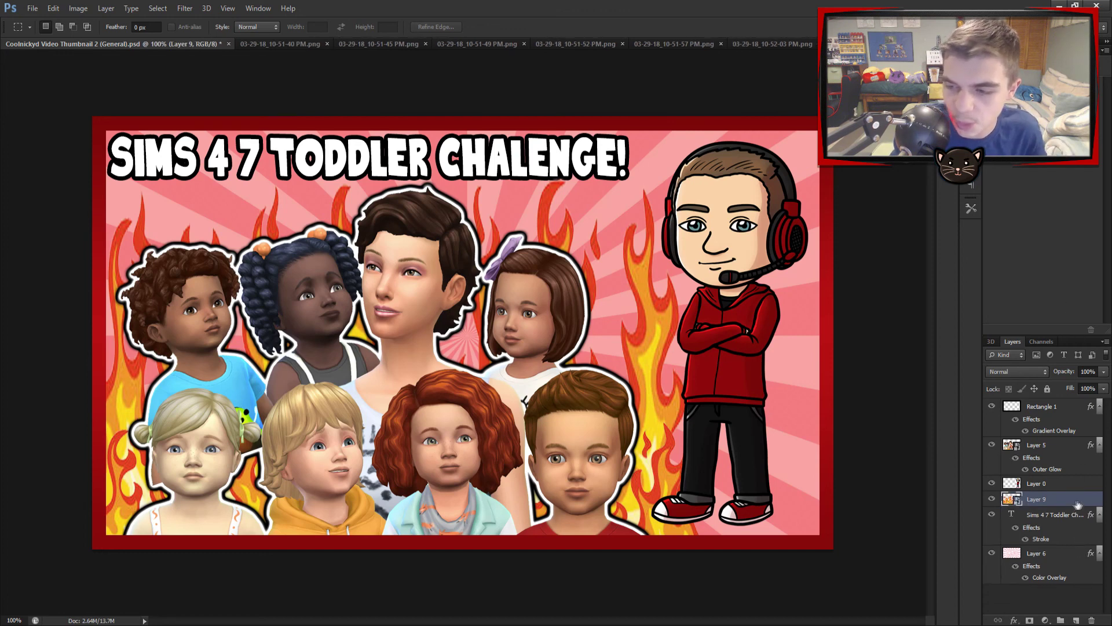
double_click(1077, 504)
click(667, 316)
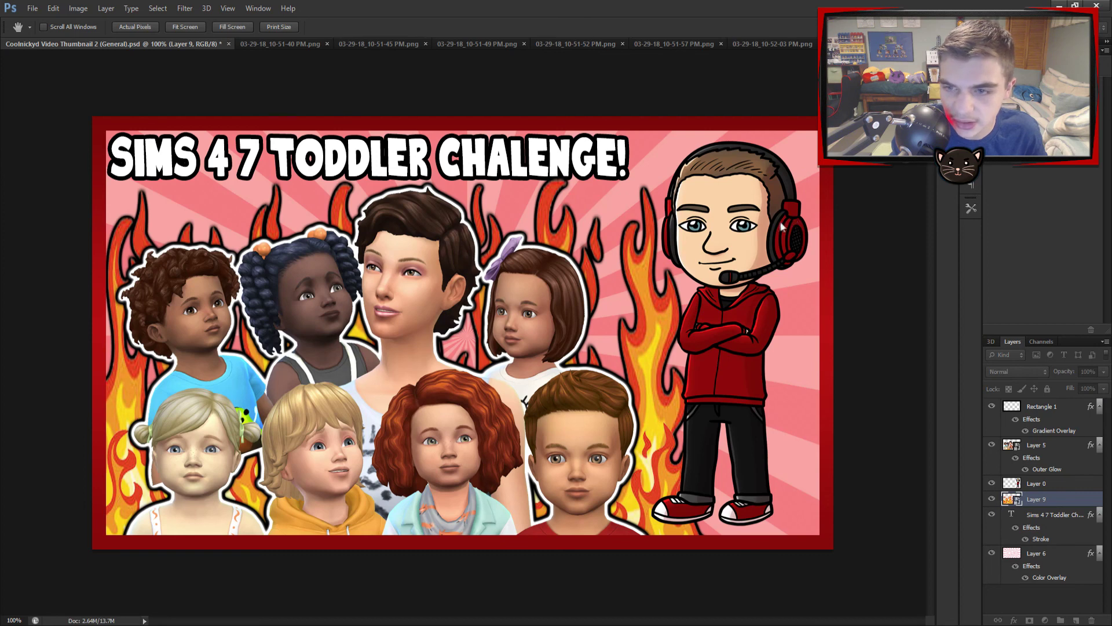
key(i)
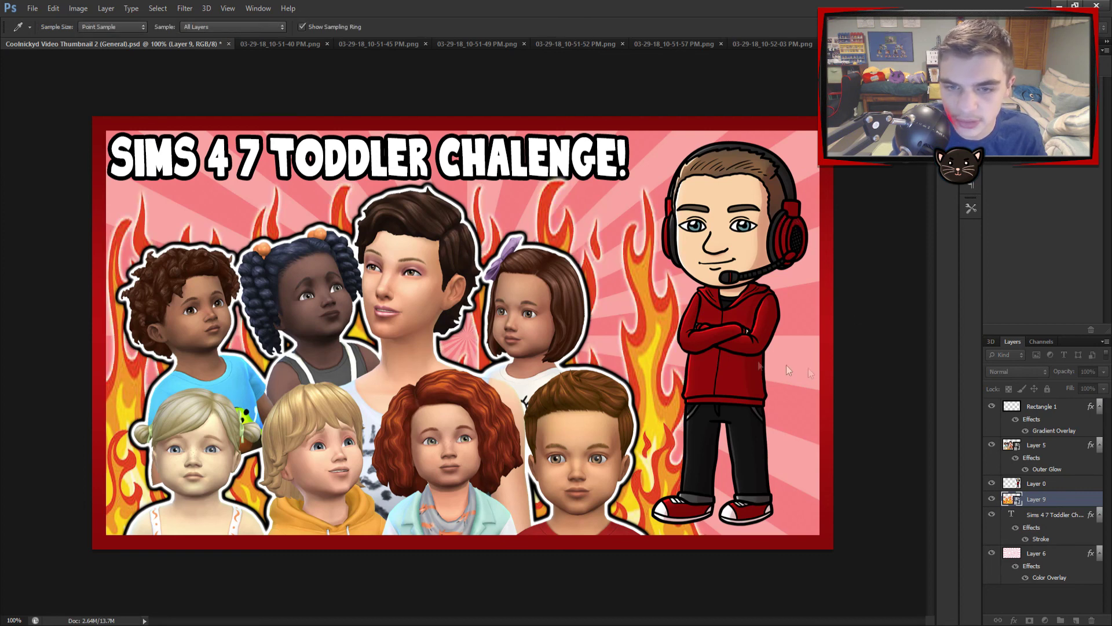
key(h)
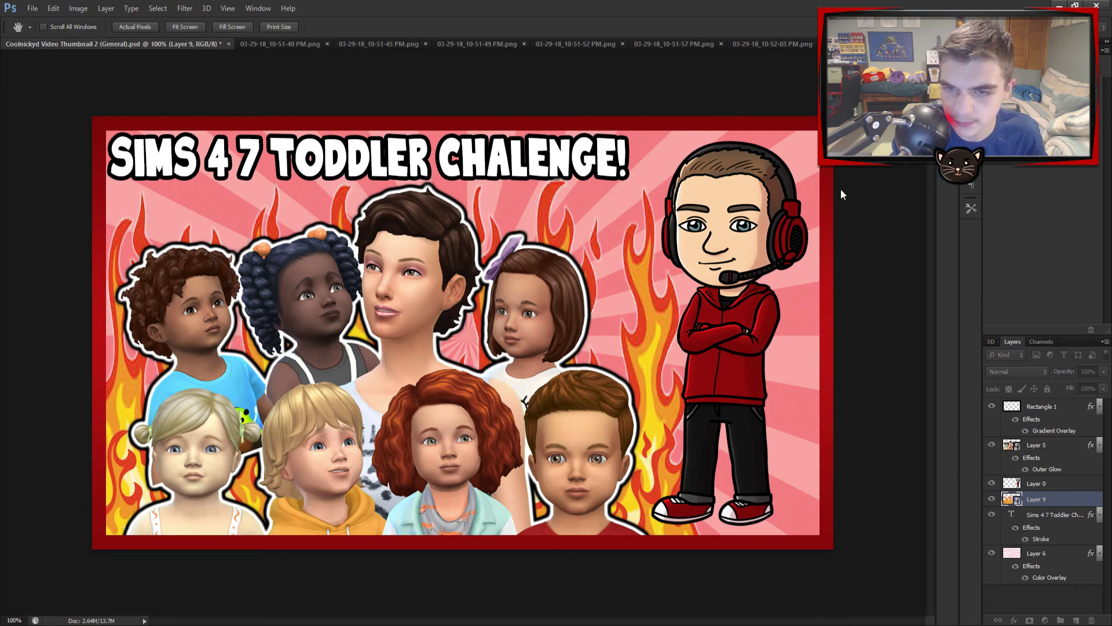
key(Return)
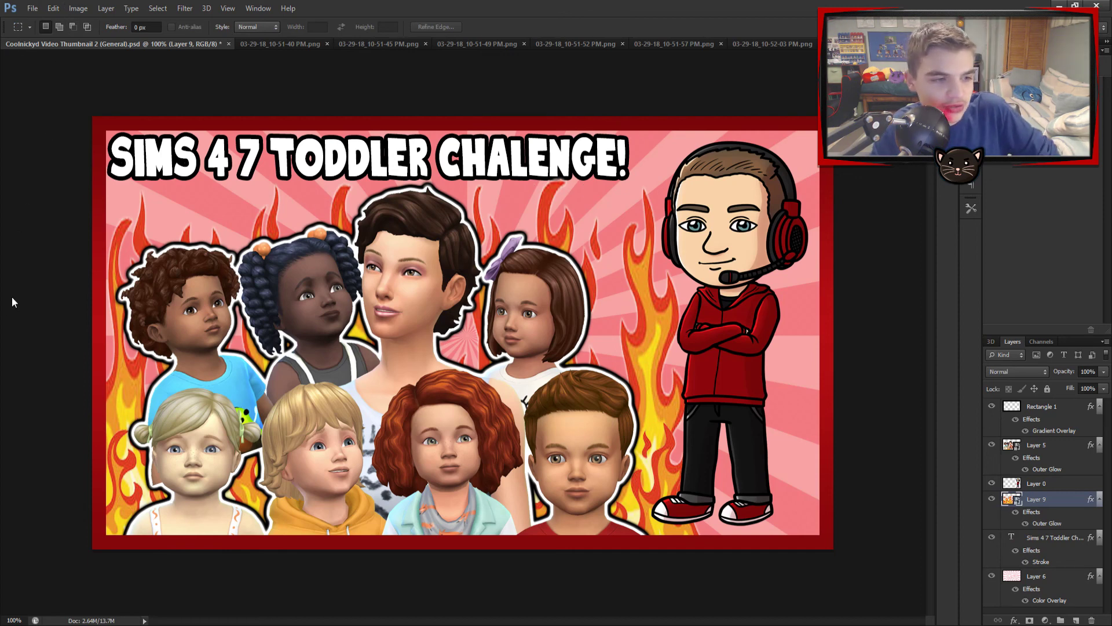
- Enlarge the 7 in the title to 122.83 pt and nudge the title slightly down and right
key(t)
double_click(250, 155)
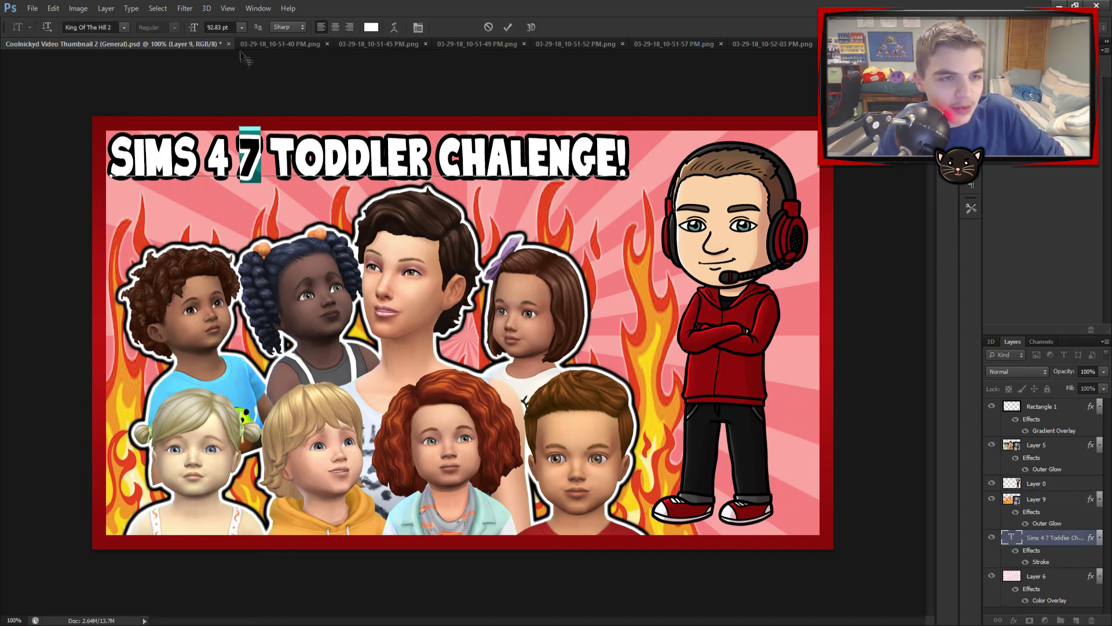
click(220, 28)
text(12)
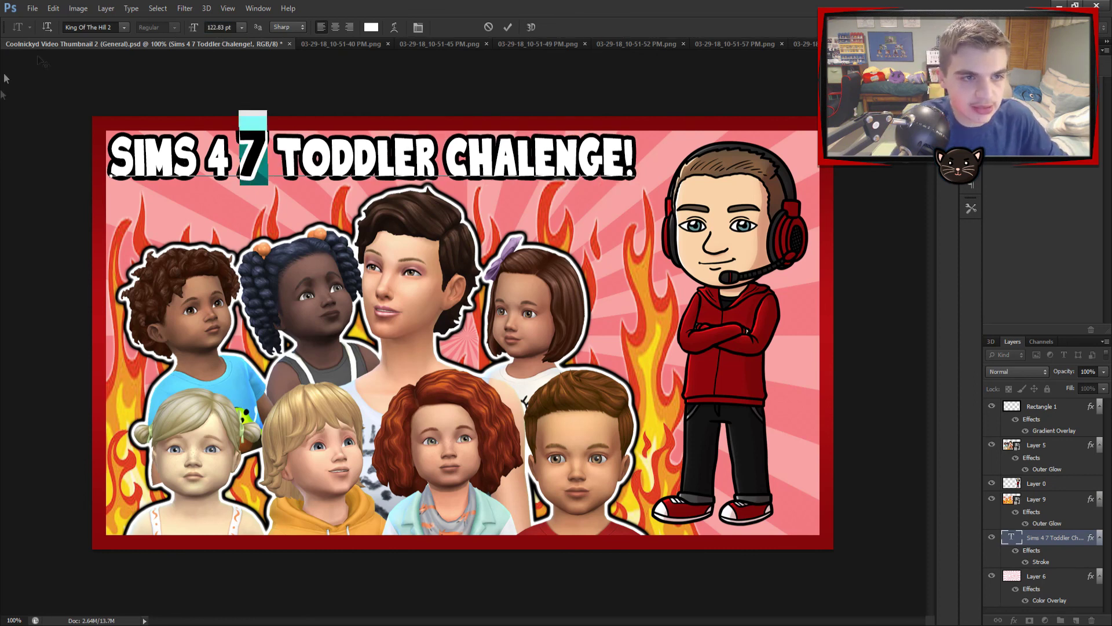
click(16, 66)
drag(267, 149, 272, 156)
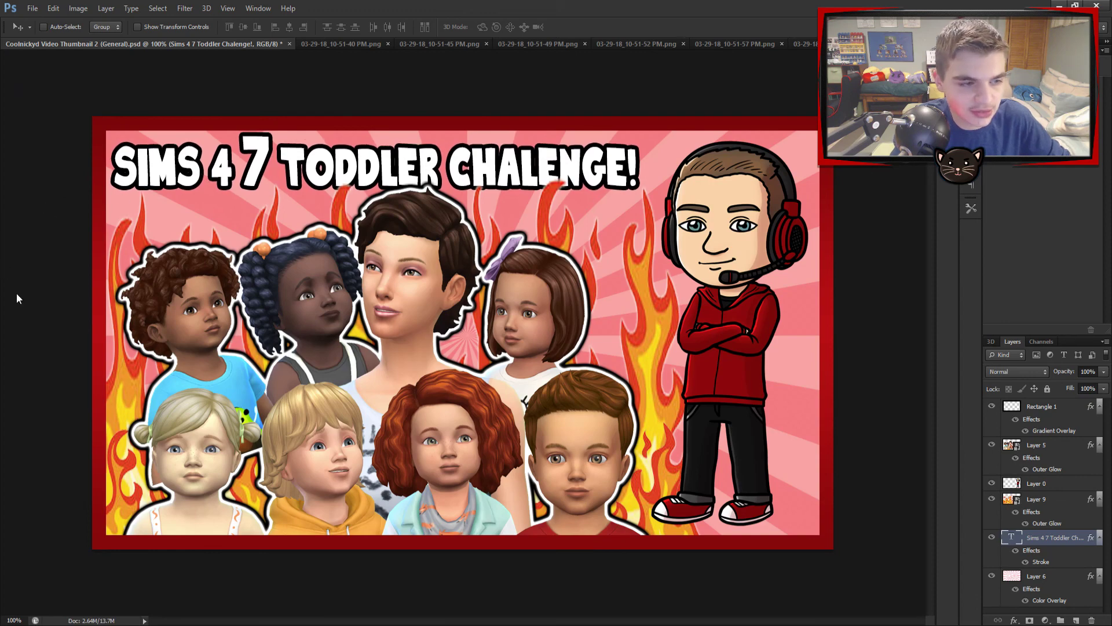
- Replace "Sims 4" in the title with "The"
key(t)
drag(233, 159, 43, 159)
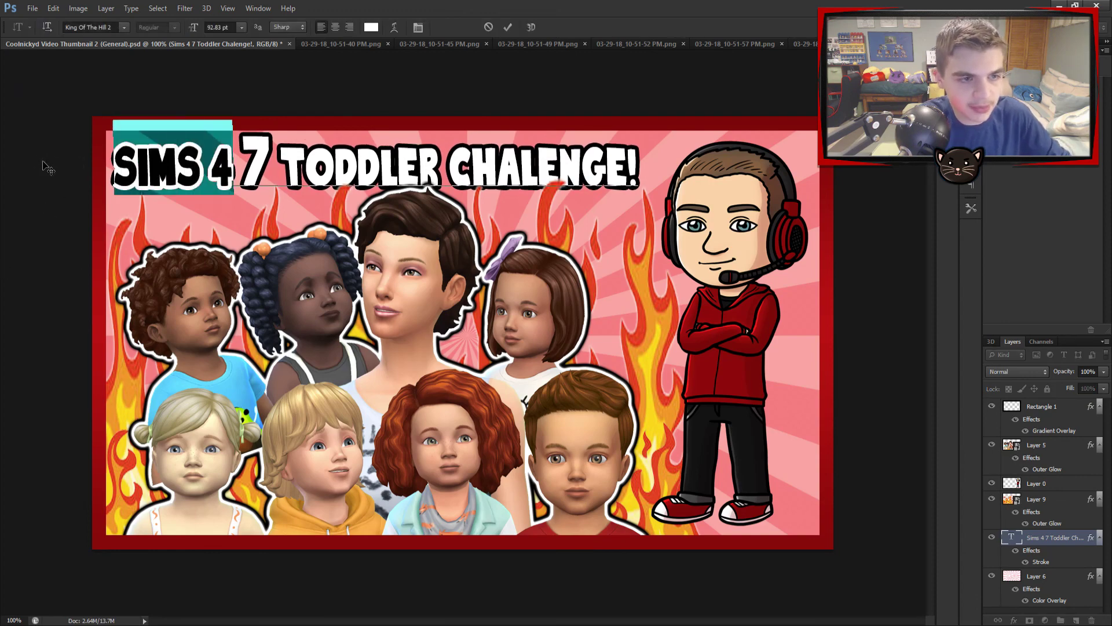
key(BackSpace)
text(THE)
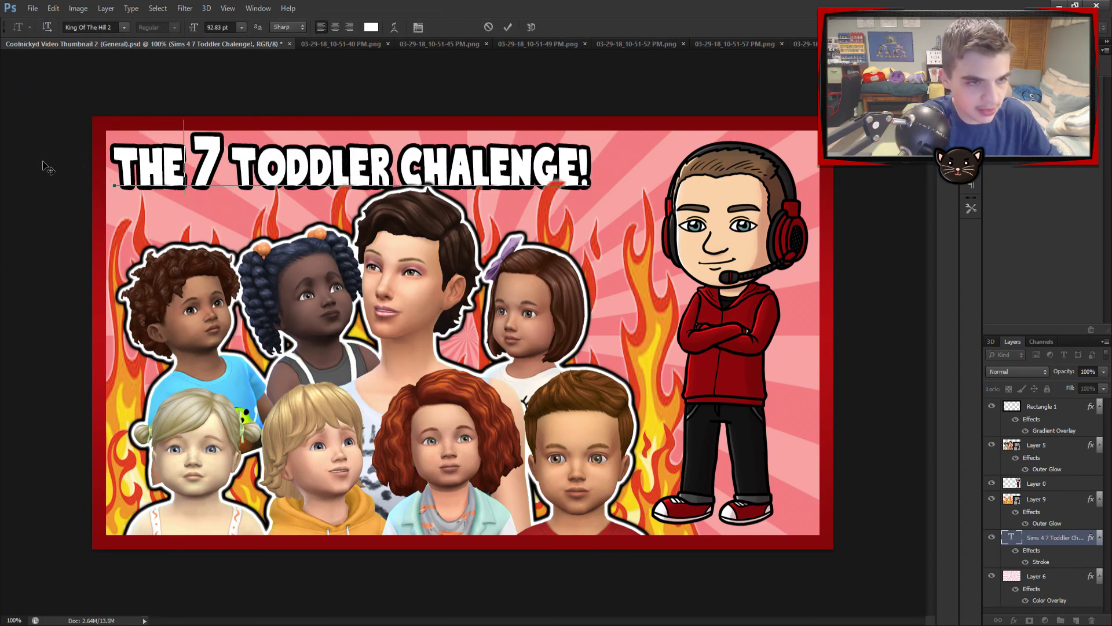
click(15, 68)
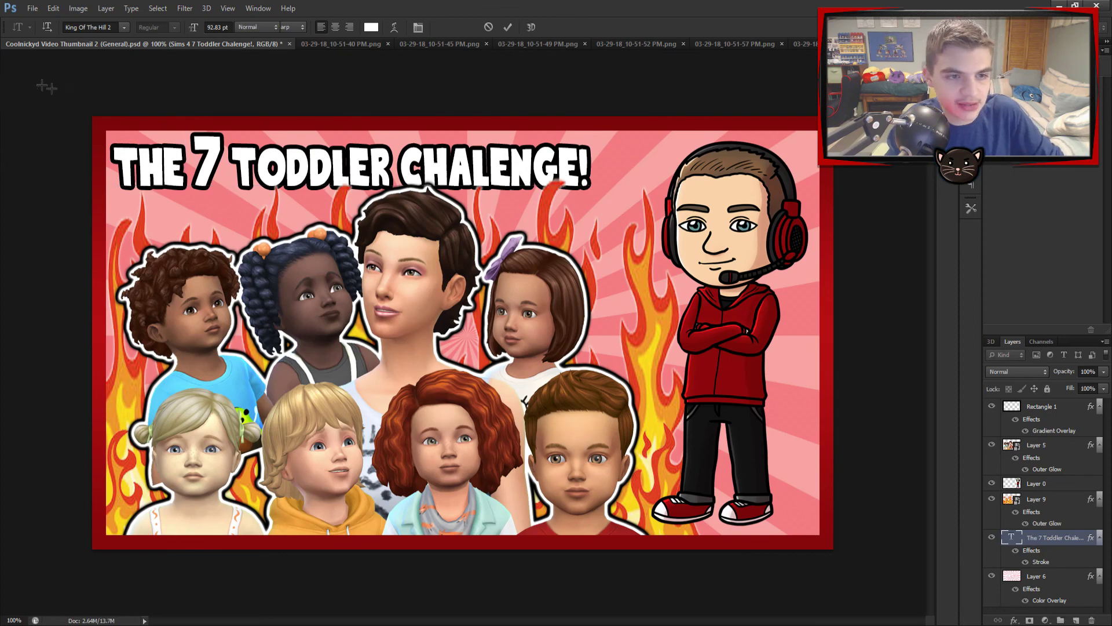
- Nudge the Sims group on Layer 5 slightly right and move the title layer above it in the stack
click(1066, 452)
key(v)
drag(203, 250, 204, 244)
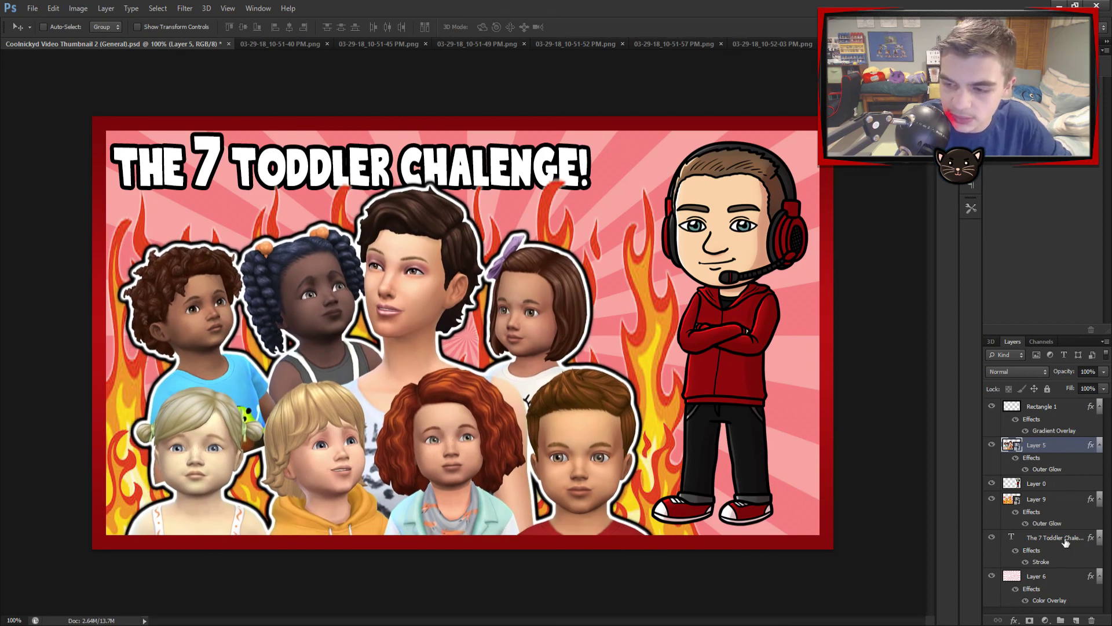
drag(1066, 543, 1068, 450)
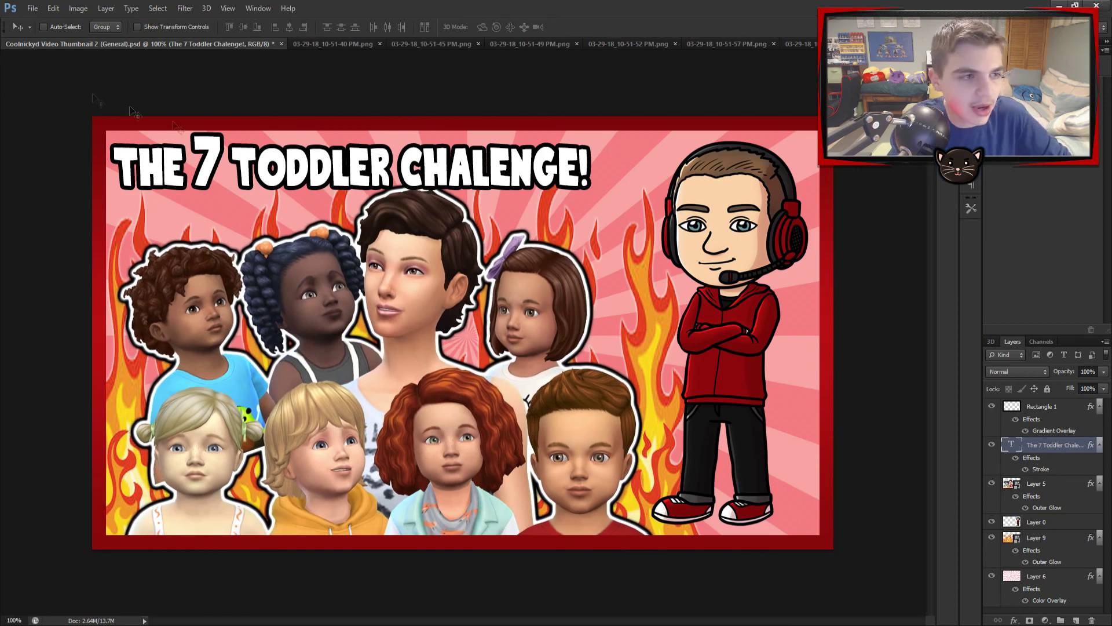